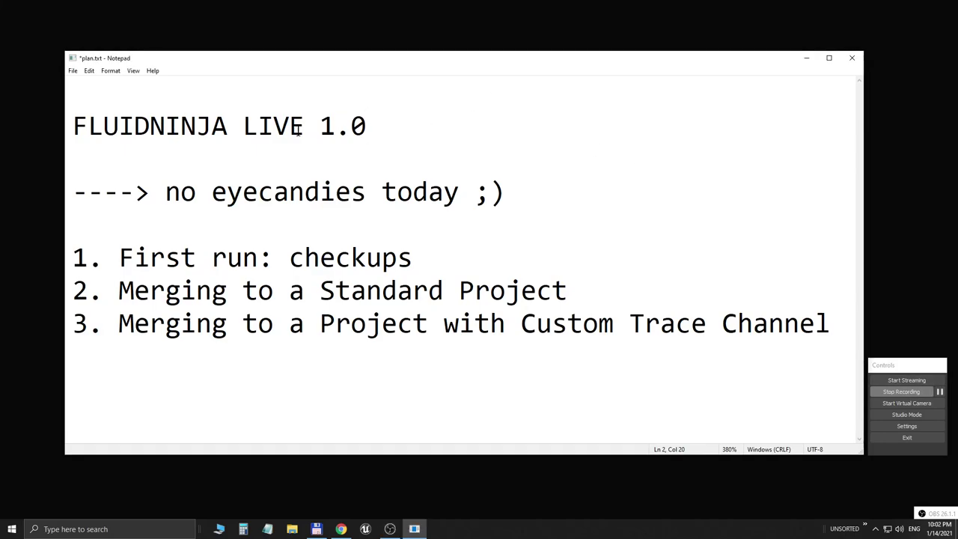
- Go through the outline in plan.txt, highlighting the title, the note and the first agenda items
key("shift+Home")
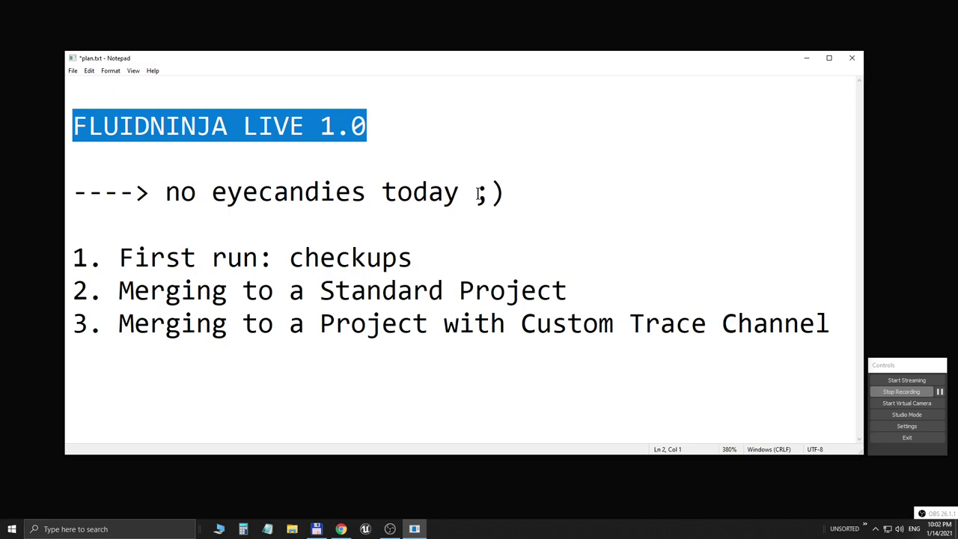
left_click_drag(522, 192, 54, 210)
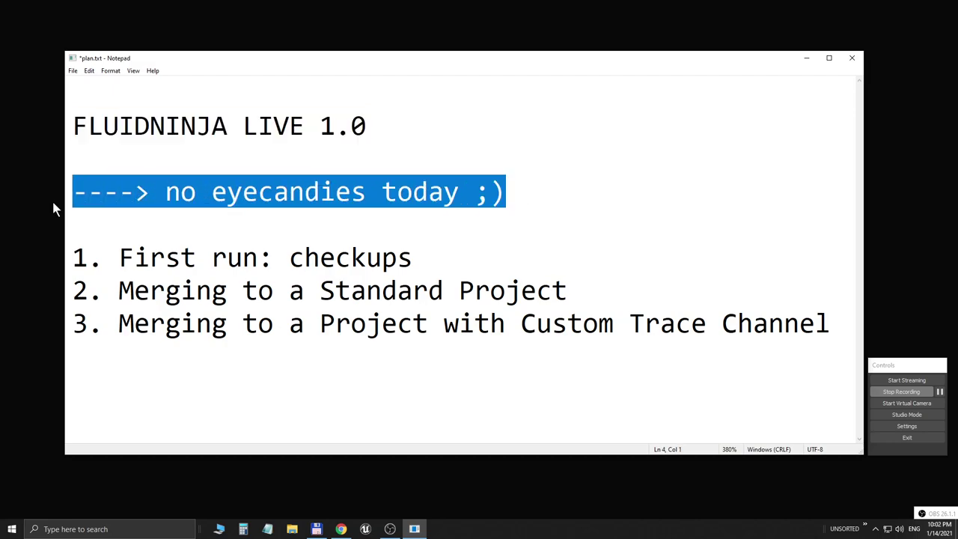
left_click(424, 256)
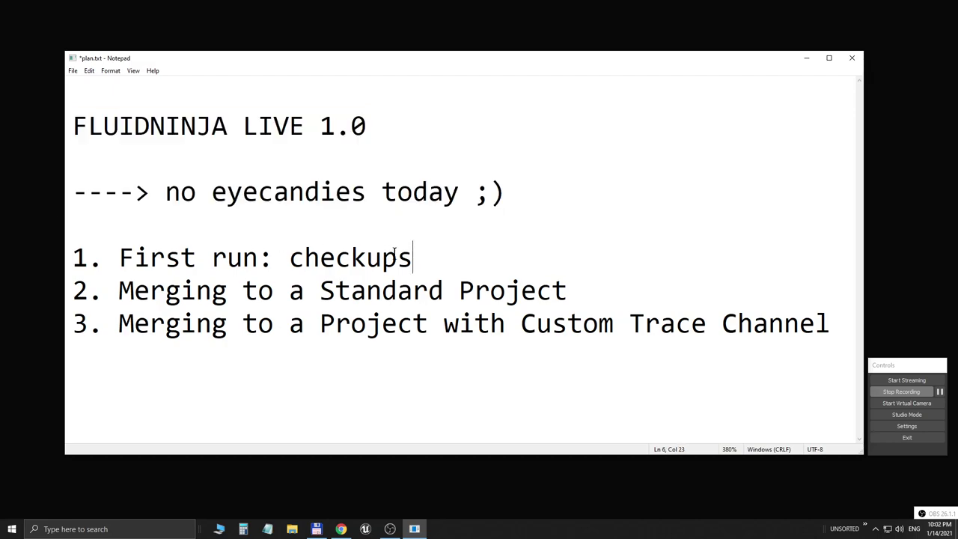
left_click_drag(416, 257, 56, 266)
left_click_drag(119, 292, 305, 291)
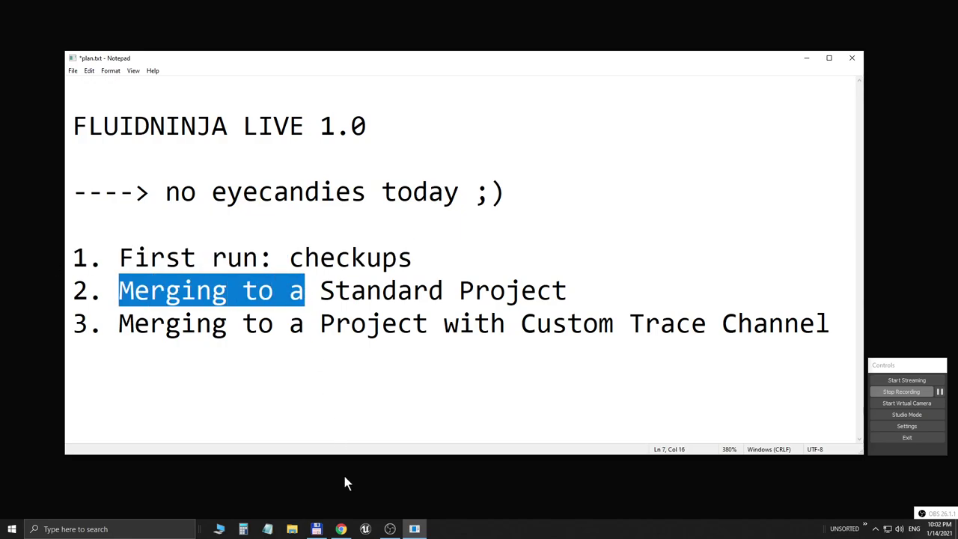
- Switch to Chrome, view the FluidNinja LIVE marketplace page, and check the update date on page 2 of FluidNinjaLiveManual.pdf
left_click(343, 530)
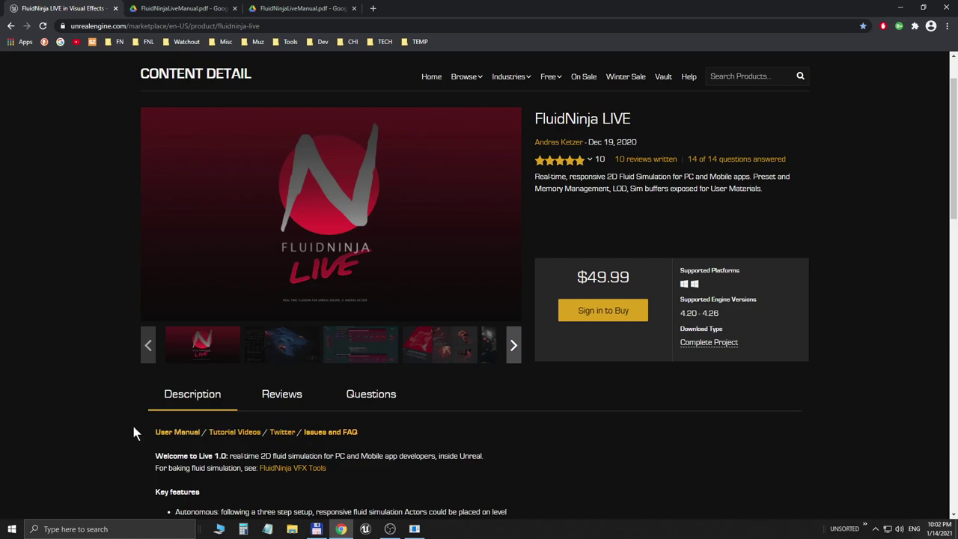
scroll(82, 397, "down", 2)
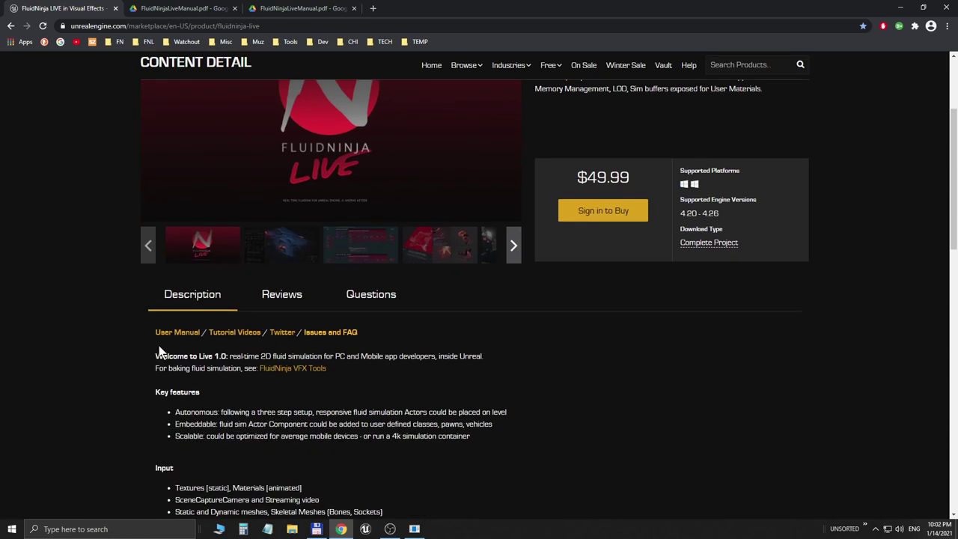
left_click(186, 8)
scroll(208, 241, "down", 10)
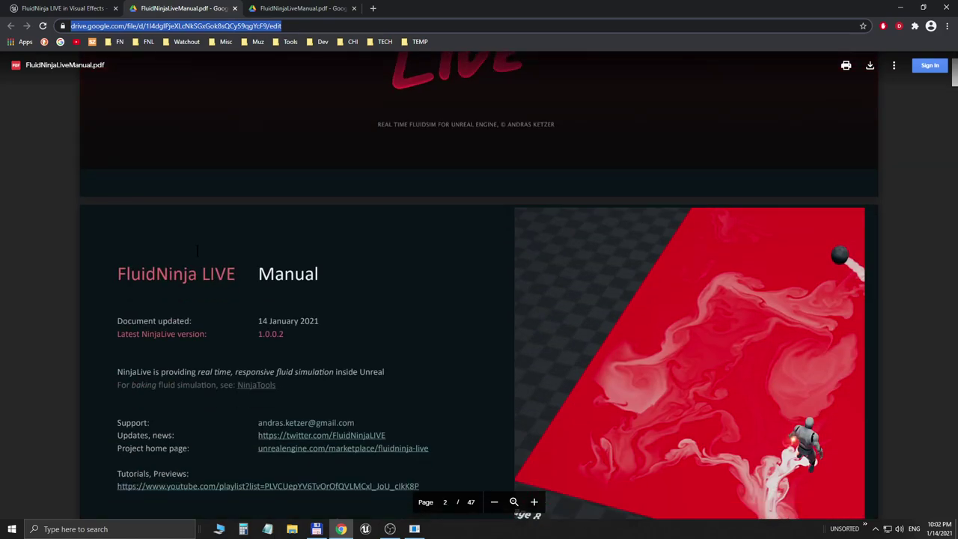
scroll(324, 180, "up", 2)
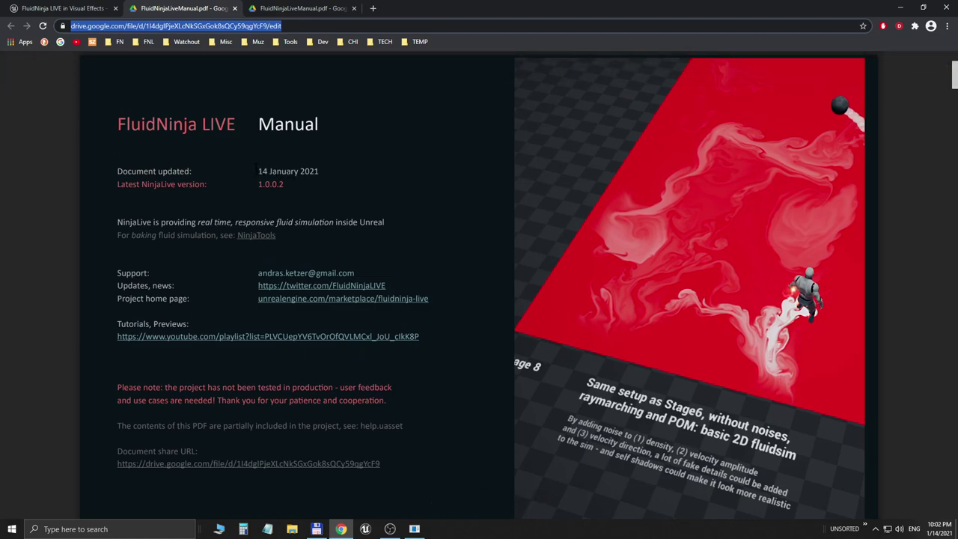
left_click_drag(258, 171, 321, 172)
left_click(325, 183)
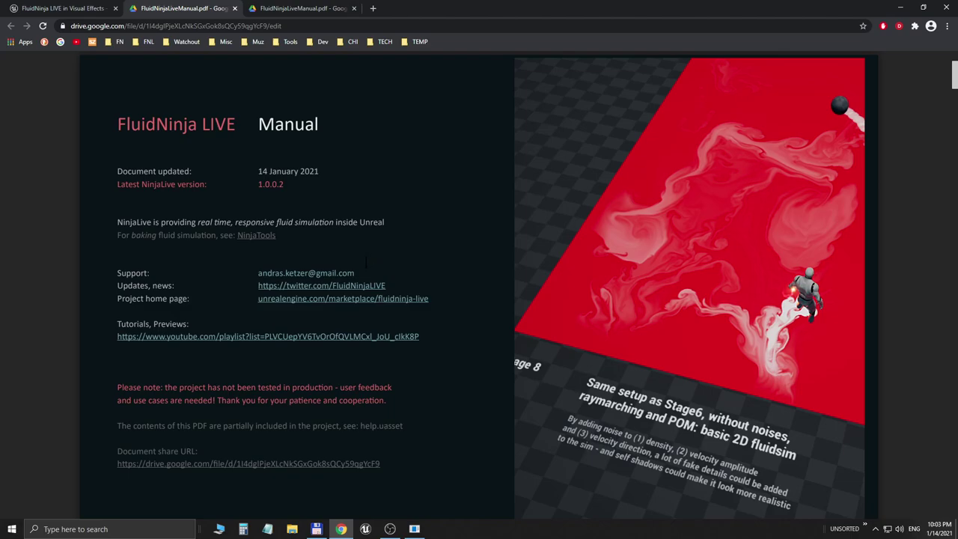
- Examine the manual's table of contents and its section 9 on merging NinjaLive to a project
scroll(352, 290, "down", 5)
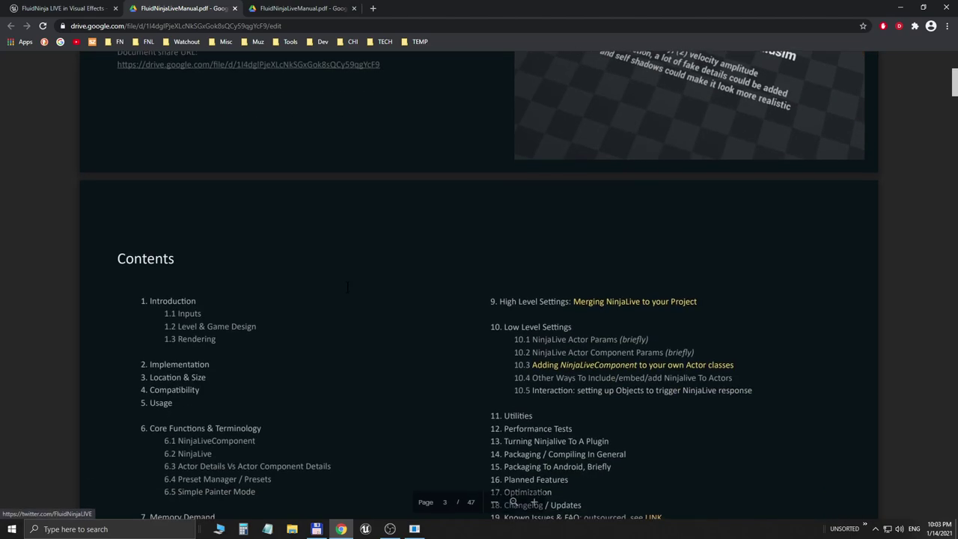
scroll(347, 286, "down", 2)
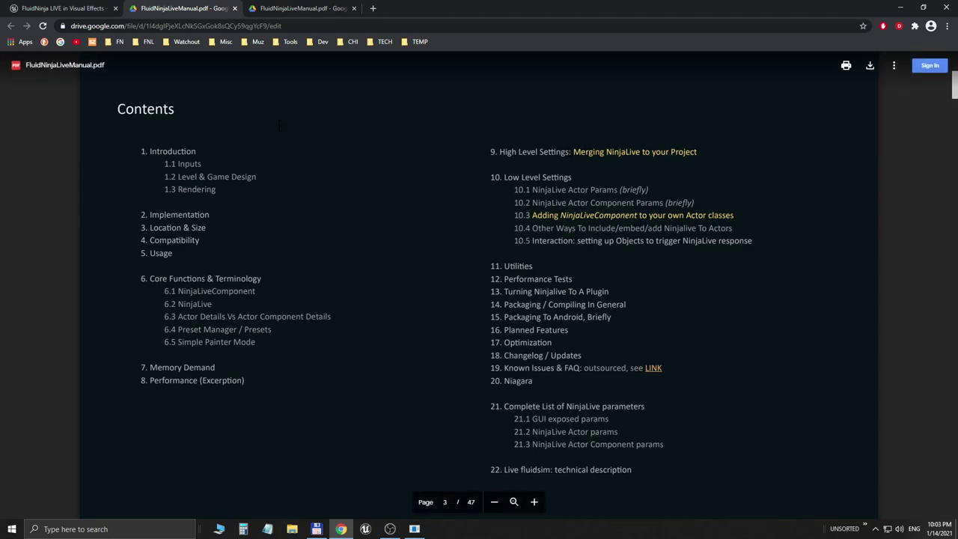
left_click(305, 9)
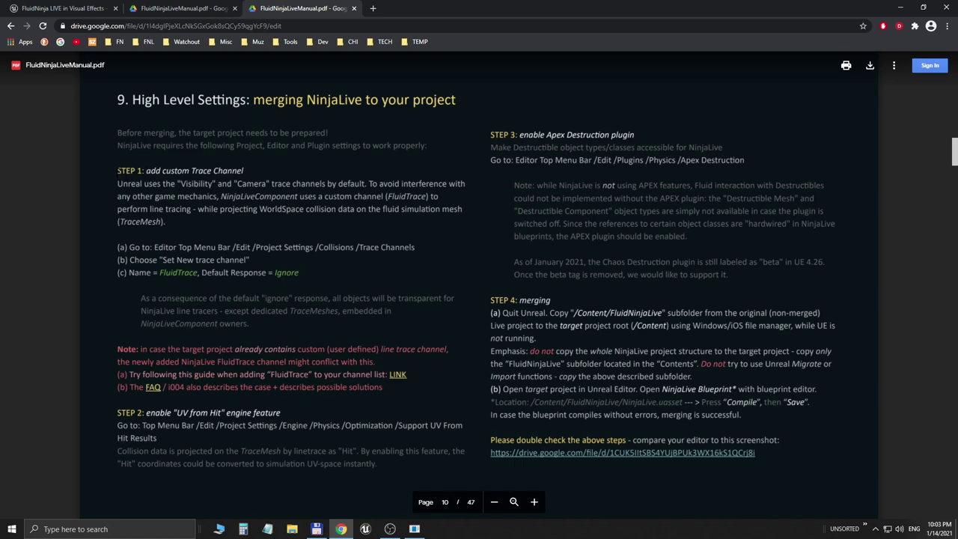
- Return to the plan in Notepad and highlight the "1. First run: checkups" line
left_click(901, 7)
left_click(274, 255)
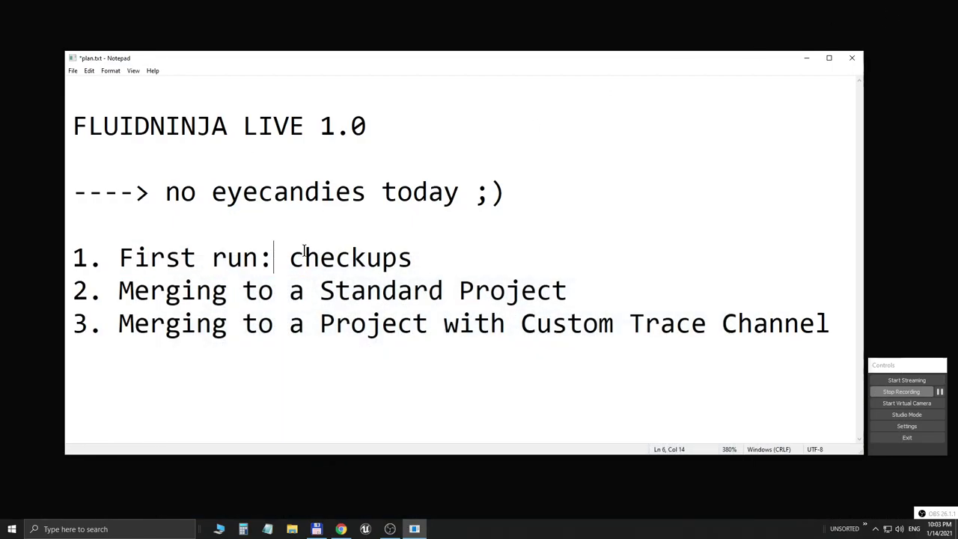
left_click(429, 258)
key("shift+Home")
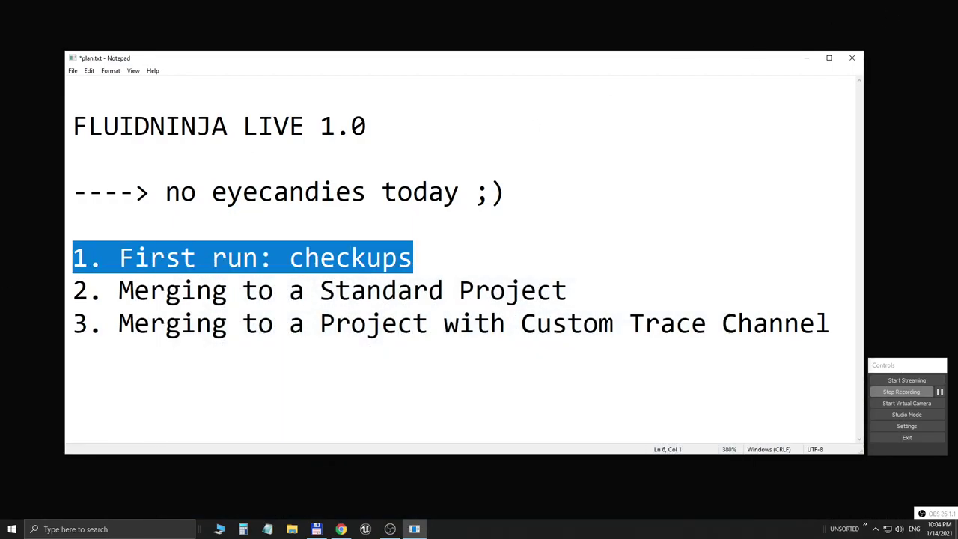
- Switch to Total Commander, show d:\MERGING_DEMO in both panels, and create and enter a FluidNinjaLIVE folder there
left_click(316, 530)
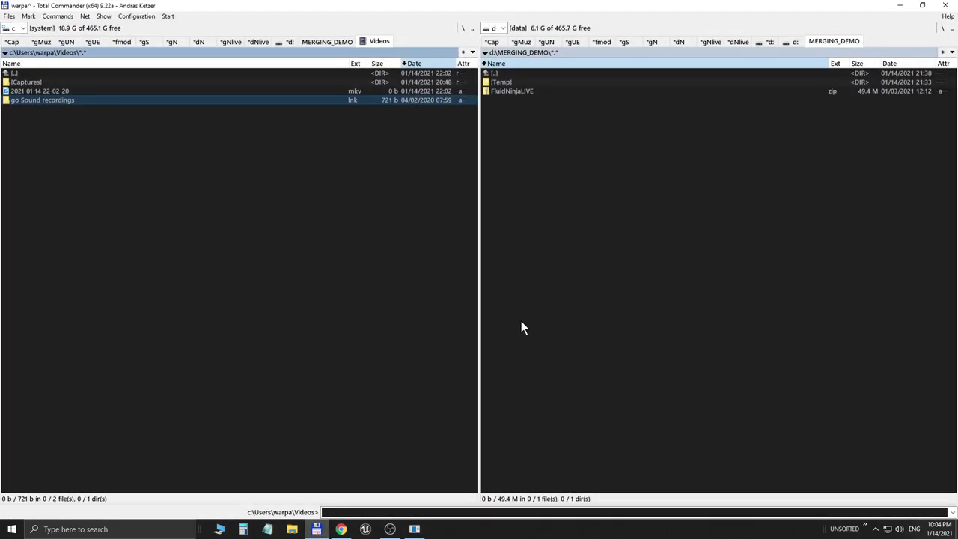
key("alt+F1")
key("d")
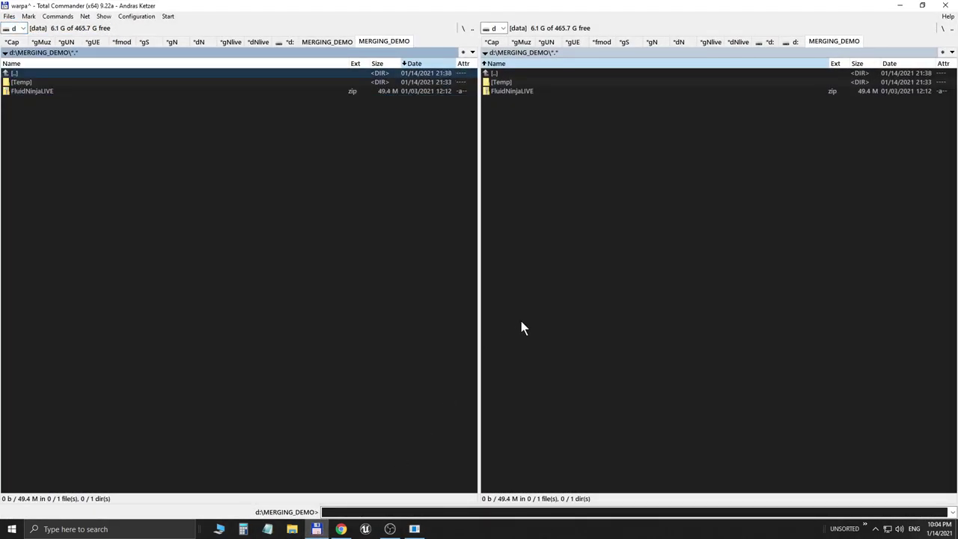
key("Tab")
key("F7")
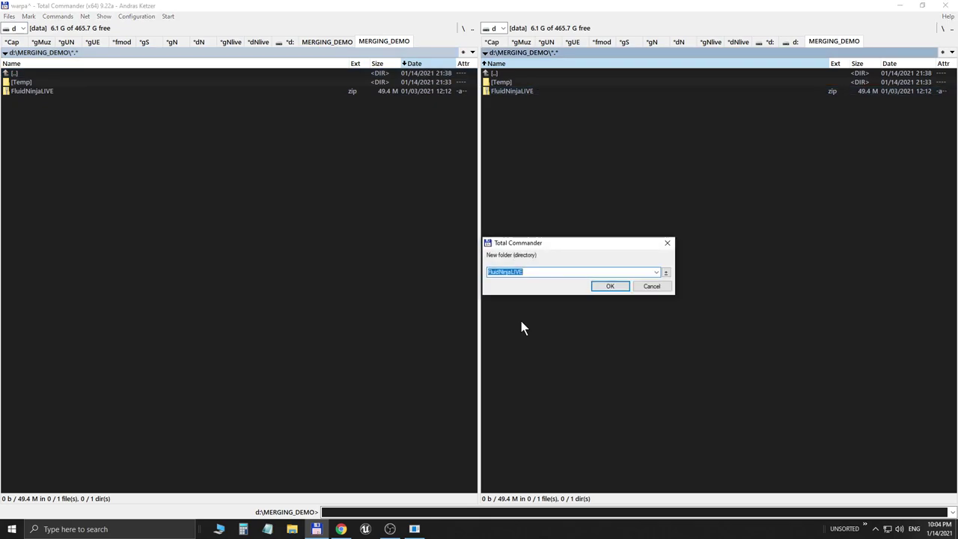
key("Return")
key("Return")
- Extract the Config and Content folders and both FluidNinjaLive files from FluidNinjaLIVE.zip into the new folder
key("Tab")
key("Return")
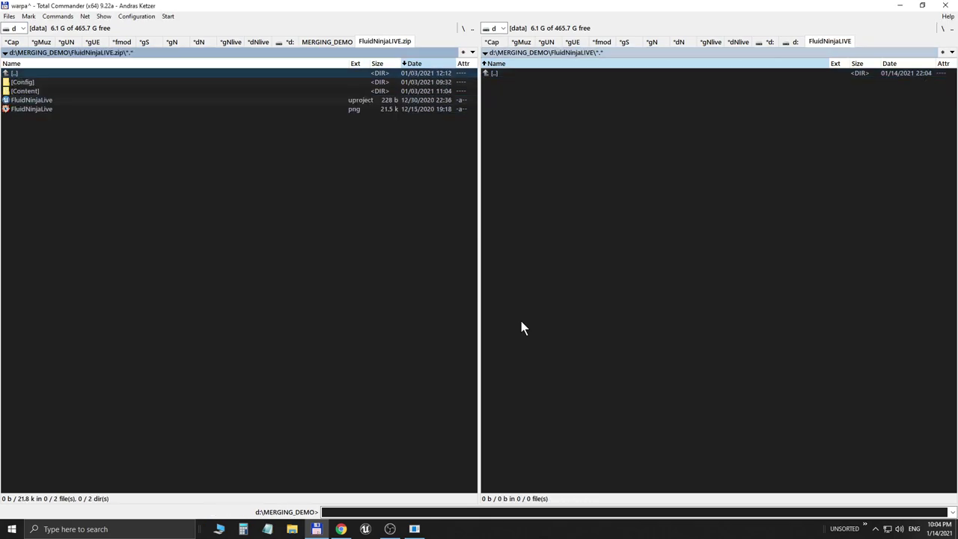
key("Down")
key("Down")
key("Down")
key("Down")
key("F5")
key("Return")
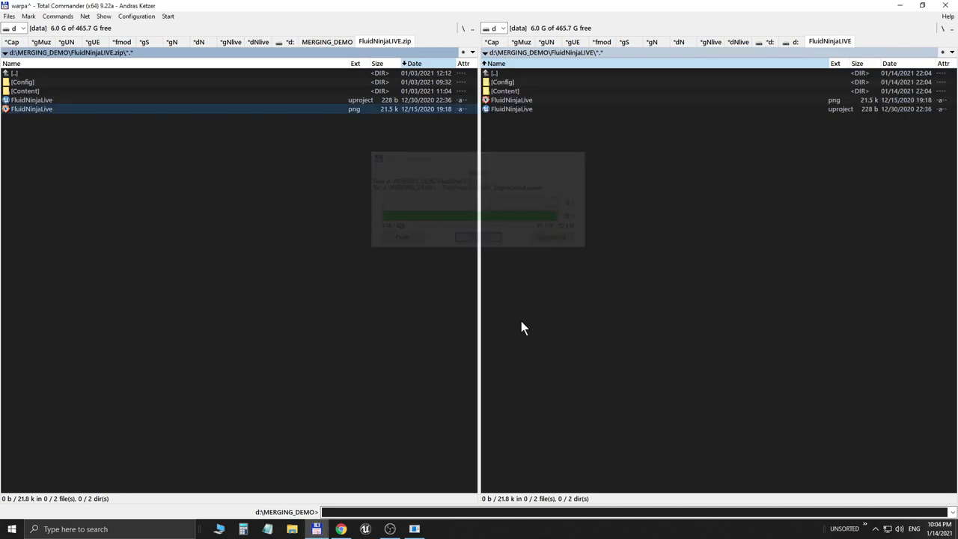
- Switch the file panel showing the archive to the extracted d:\MERGING_DEMO\FluidNinjaLIVE folder
key("alt+F1")
key("Down")
key("Return")
- View the contents of FluidNinjaLive.uproject and check its EngineAssociation version
key("Tab")
key("End")
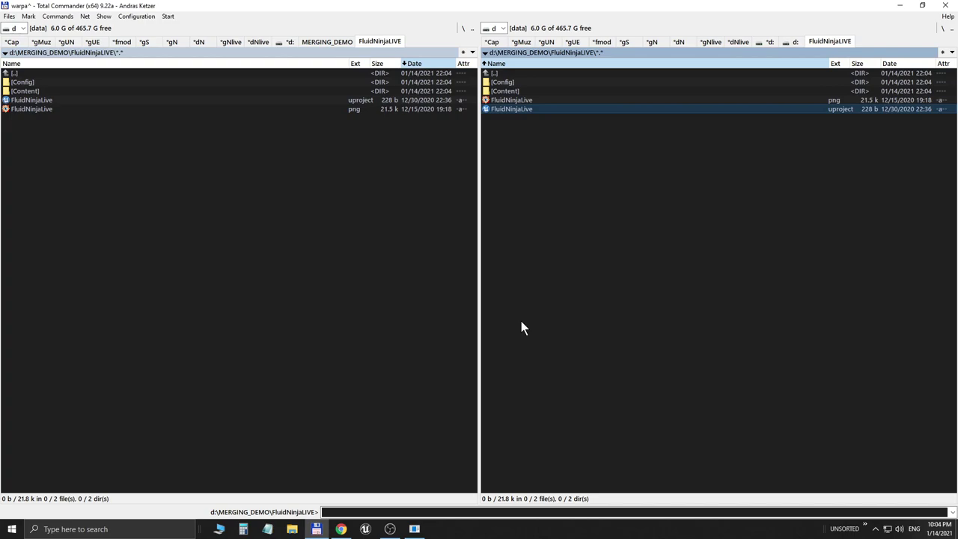
key("F3")
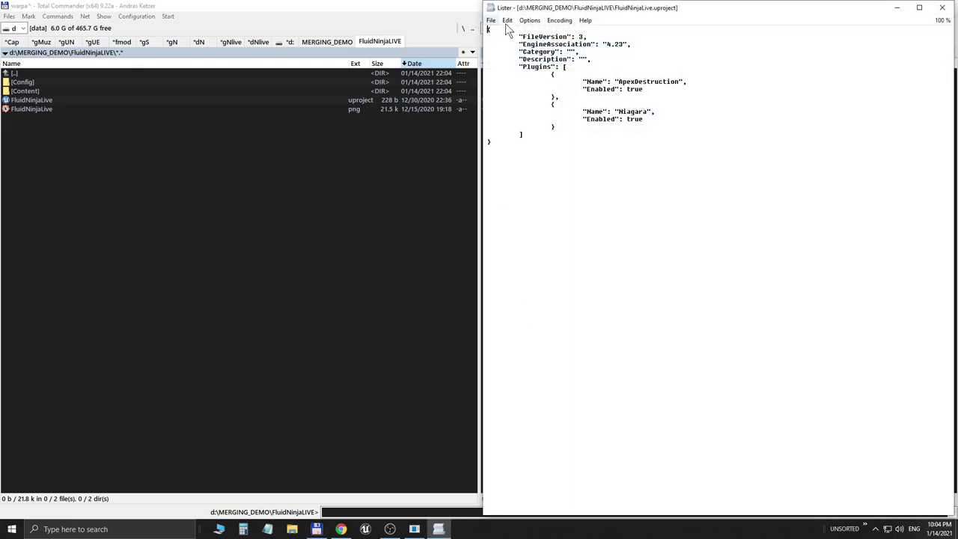
left_click_drag(603, 44, 629, 43)
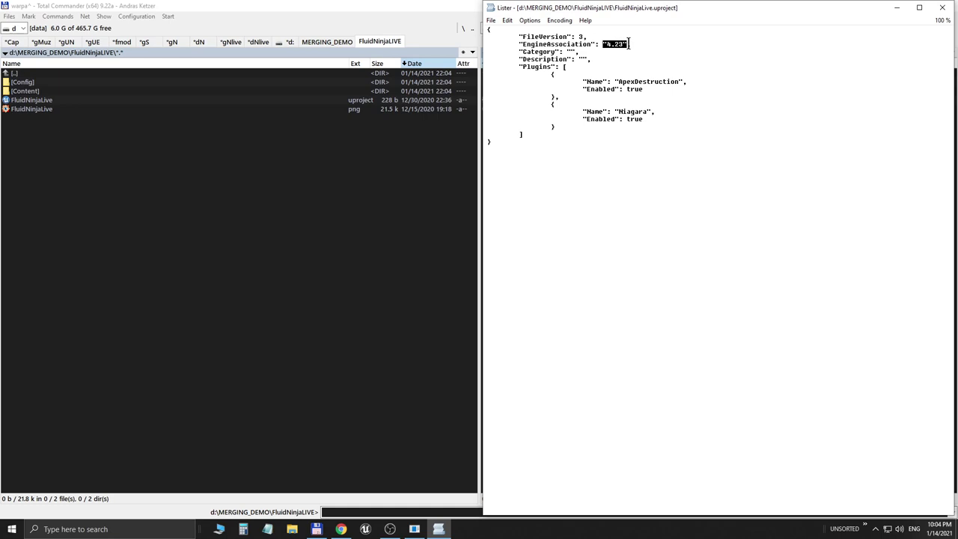
left_click(942, 9)
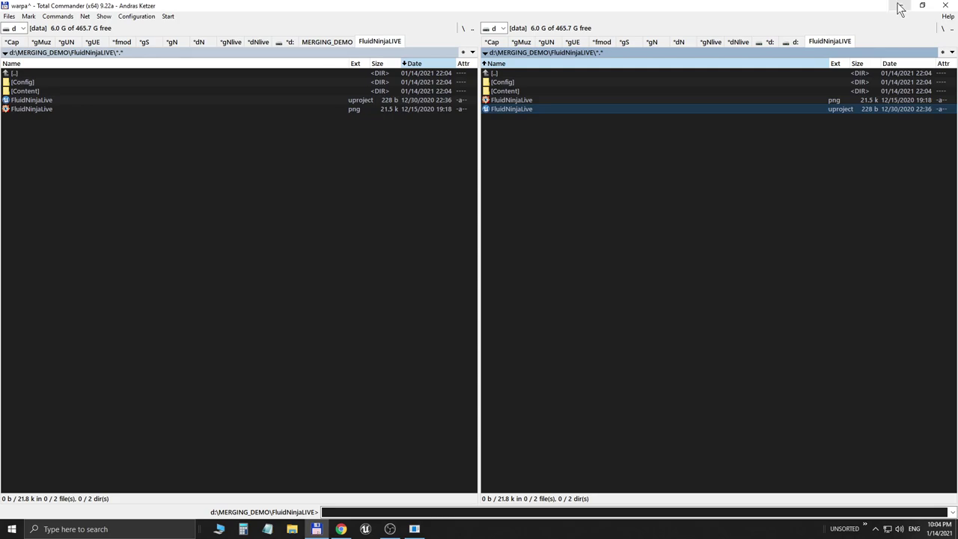
key("F3")
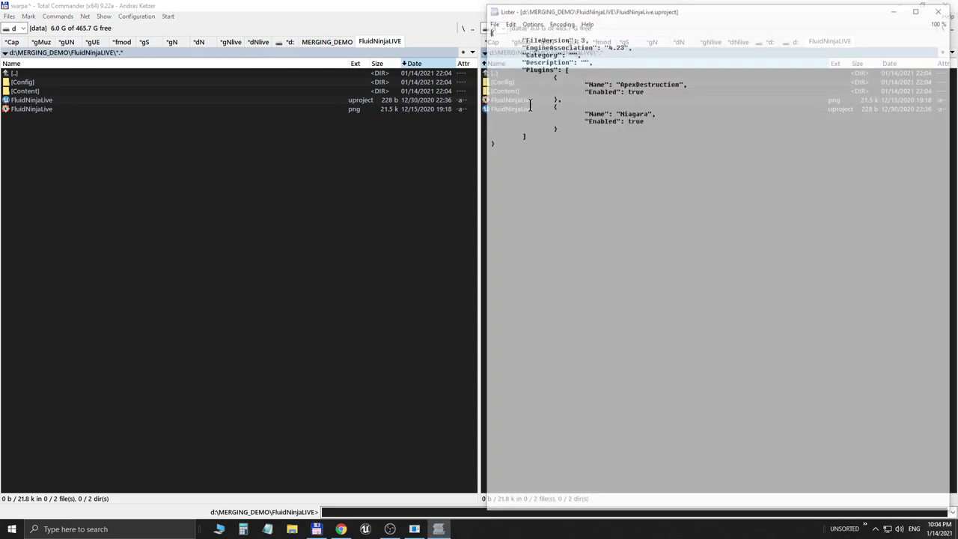
left_click_drag(606, 44, 626, 46)
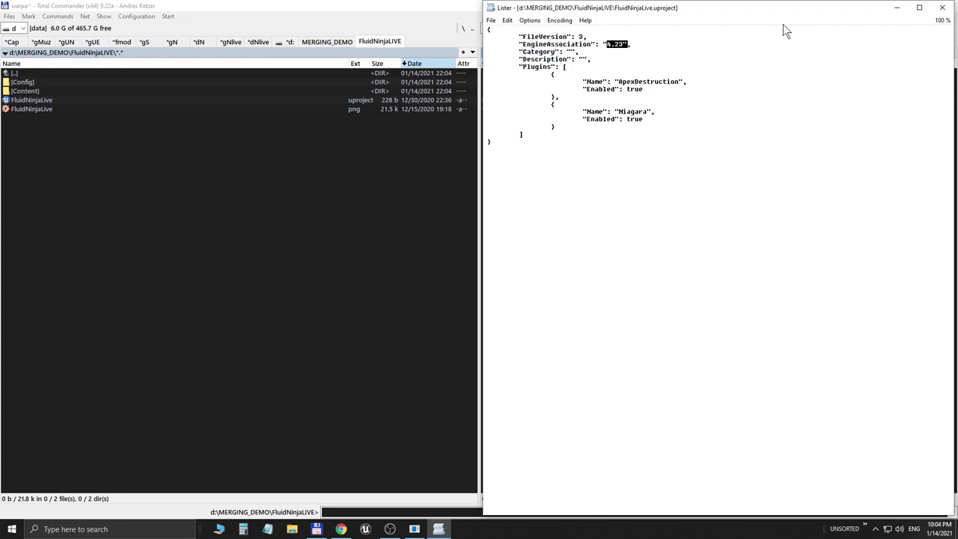
left_click(943, 8)
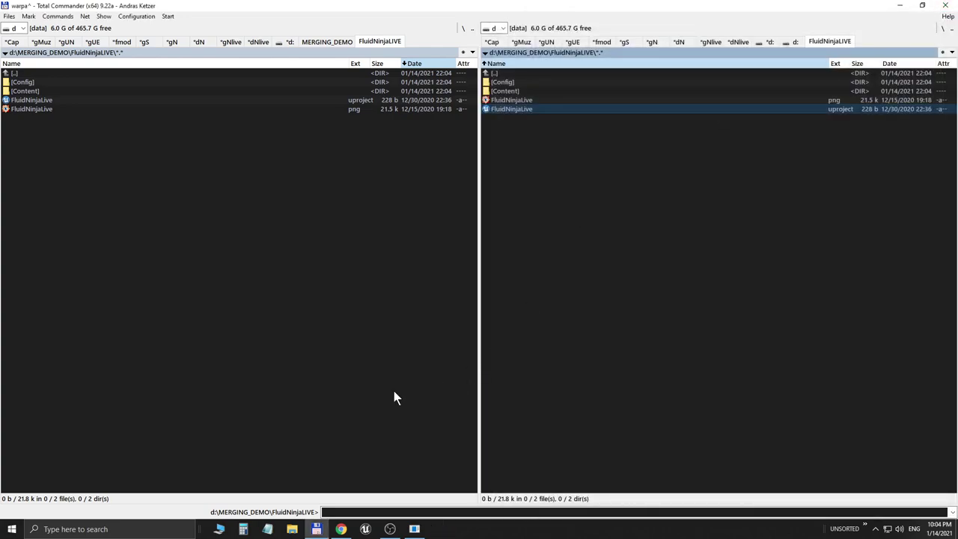
- Launch Unreal Engine and open FluidNinjaLive.uproject from D:\MERGING_DEMO\FluidNinjaLIVE as a converted copy
left_click(366, 529)
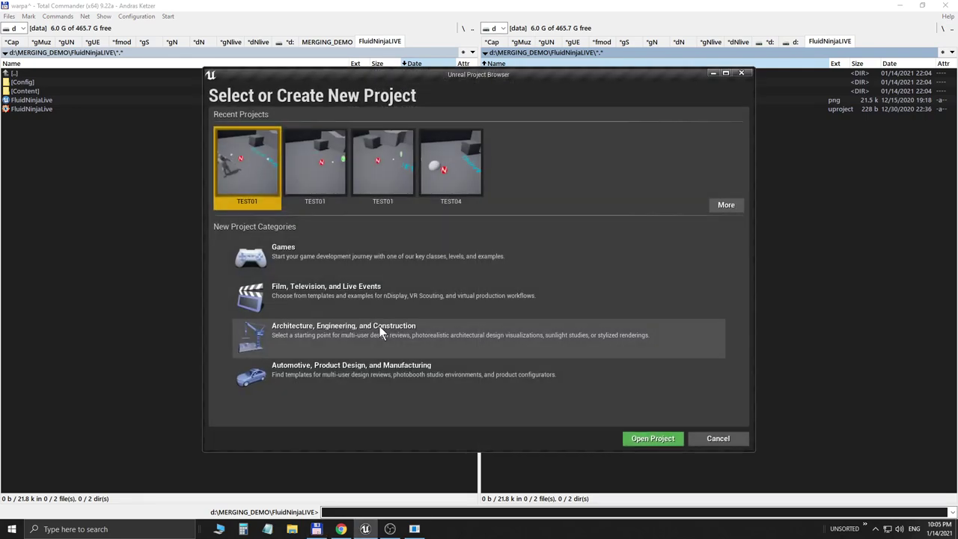
left_click(724, 208)
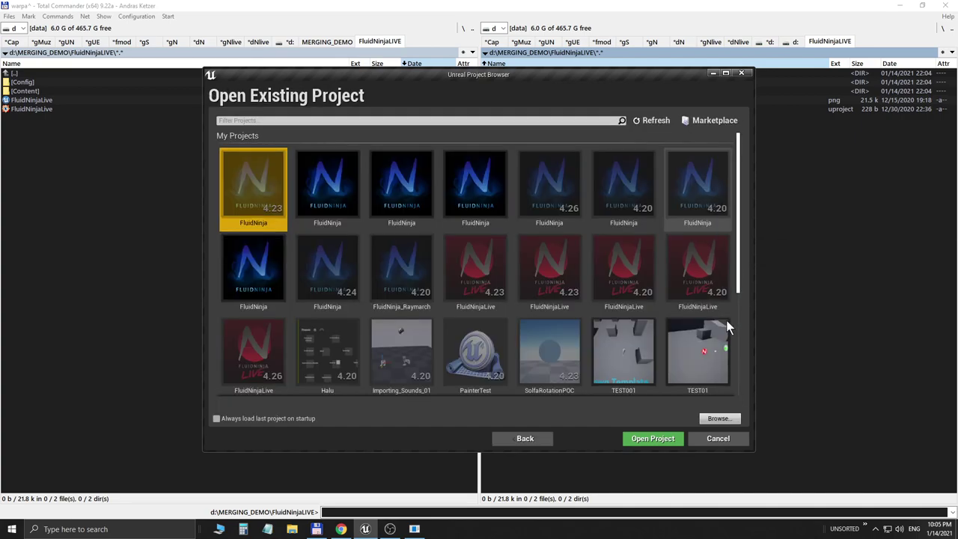
left_click(723, 418)
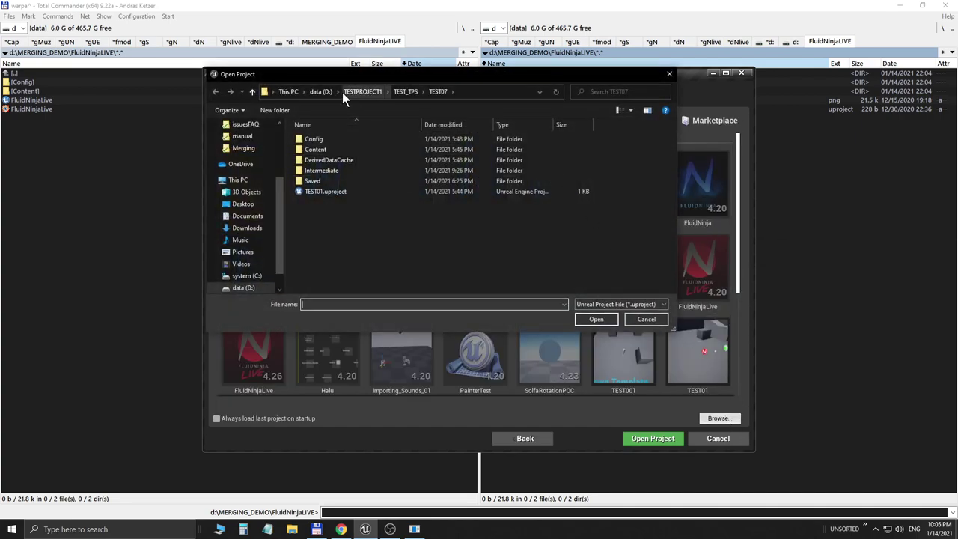
left_click(319, 91)
double_click(313, 181)
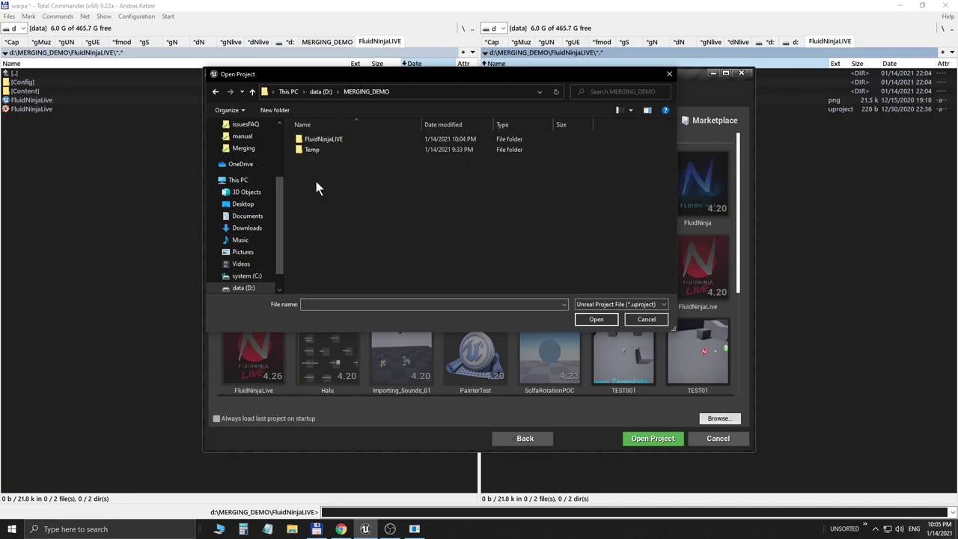
double_click(324, 140)
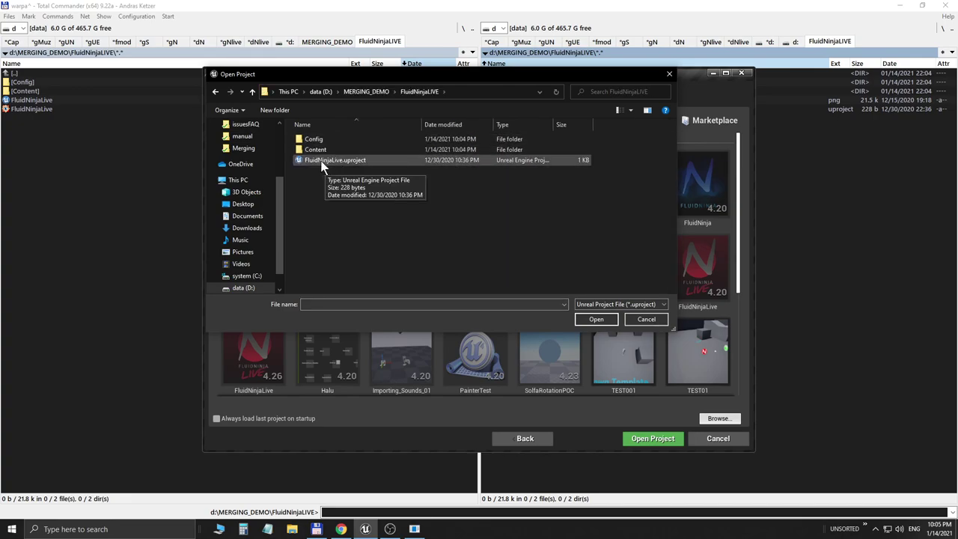
double_click(322, 161)
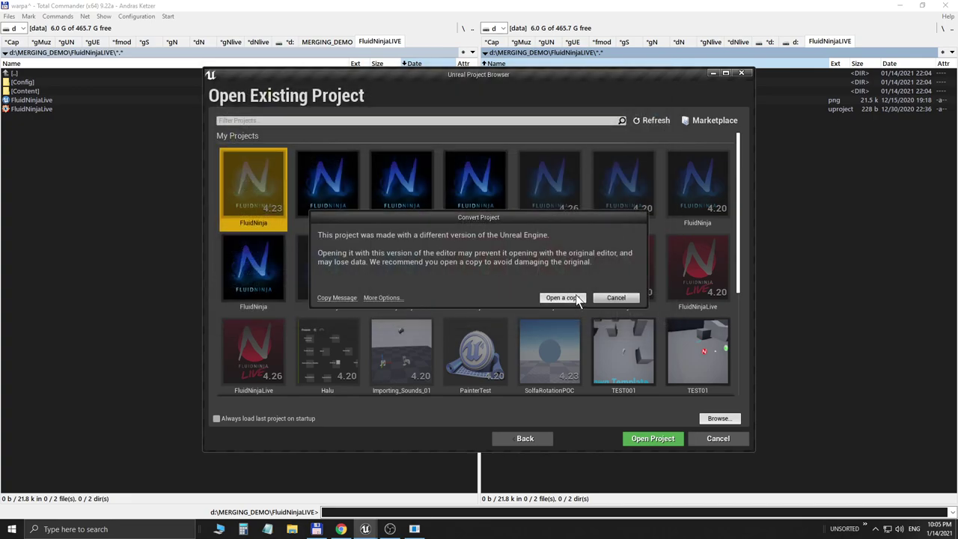
left_click_drag(496, 221, 367, 299)
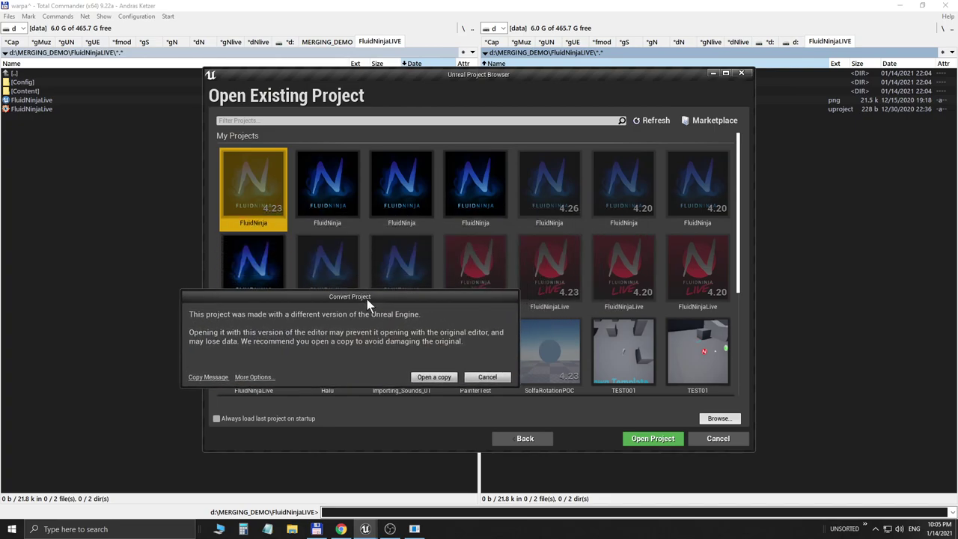
left_click(432, 378)
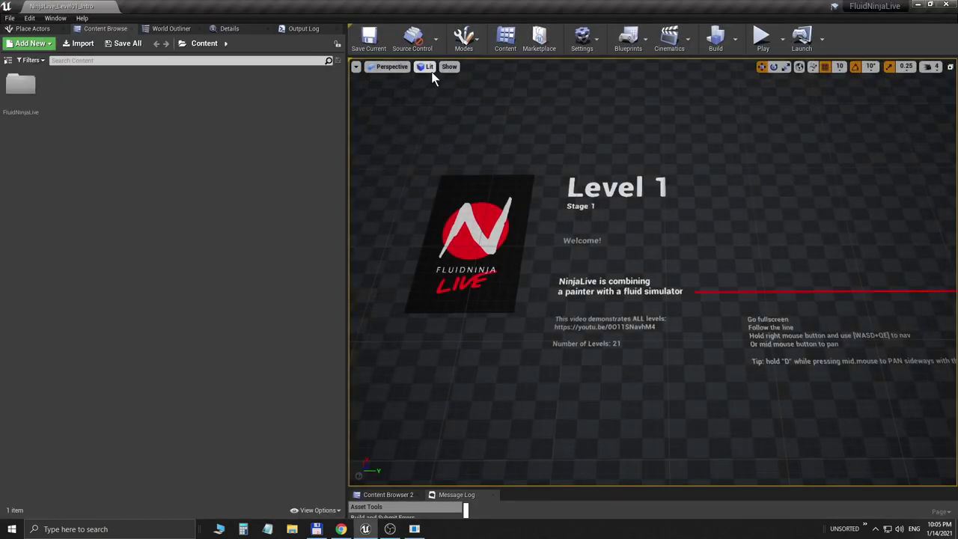
- Run a play test of the Level 1 intro scene in the viewport and stop it
left_click(447, 68)
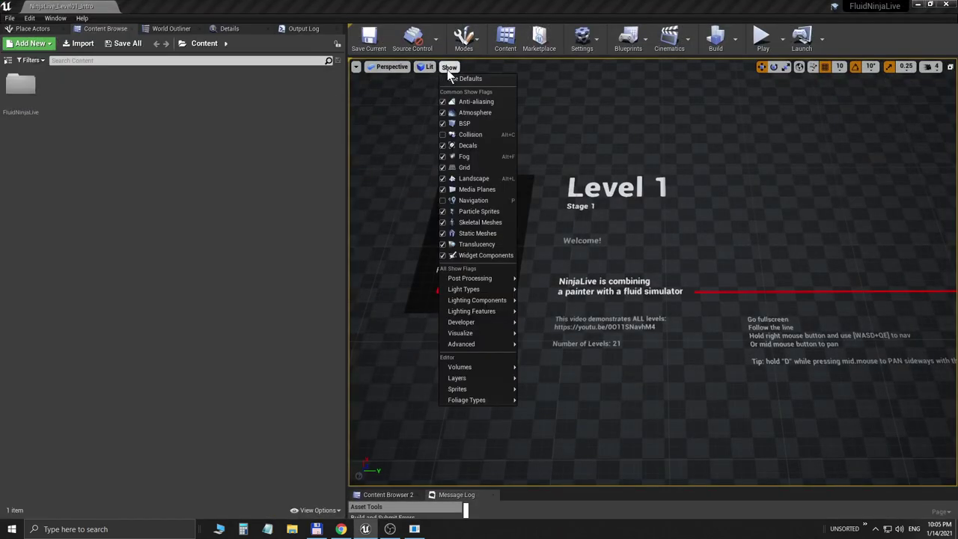
left_click(469, 165)
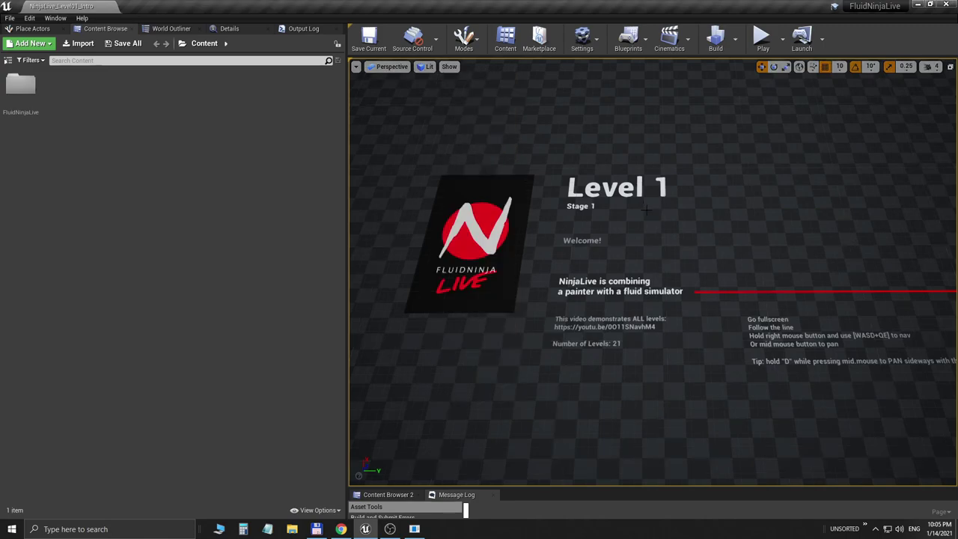
left_click(756, 49)
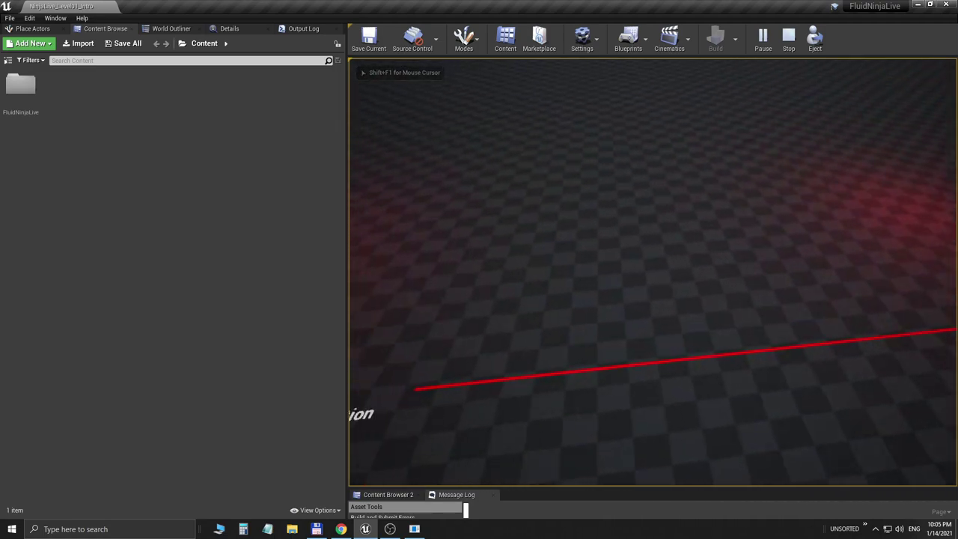
key("Escape")
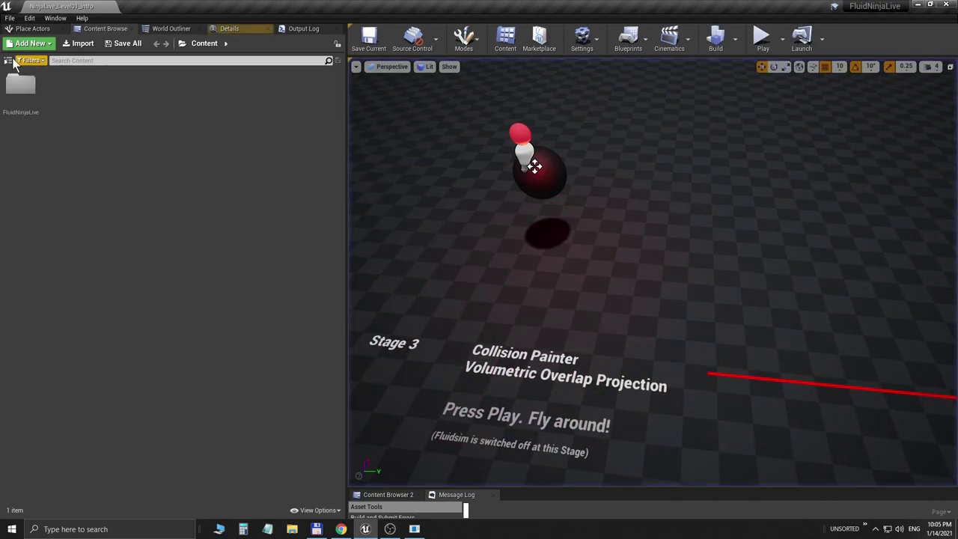
- Show the Content folder tree, open FluidNinjaLive/Tutorial/Levels and display its levels as a list
left_click(8, 61)
left_click(10, 80)
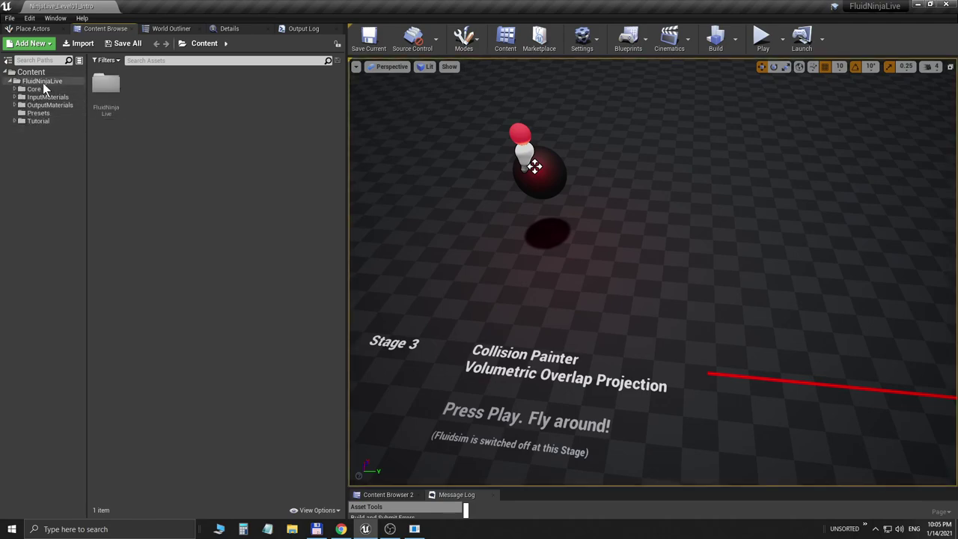
left_click(43, 81)
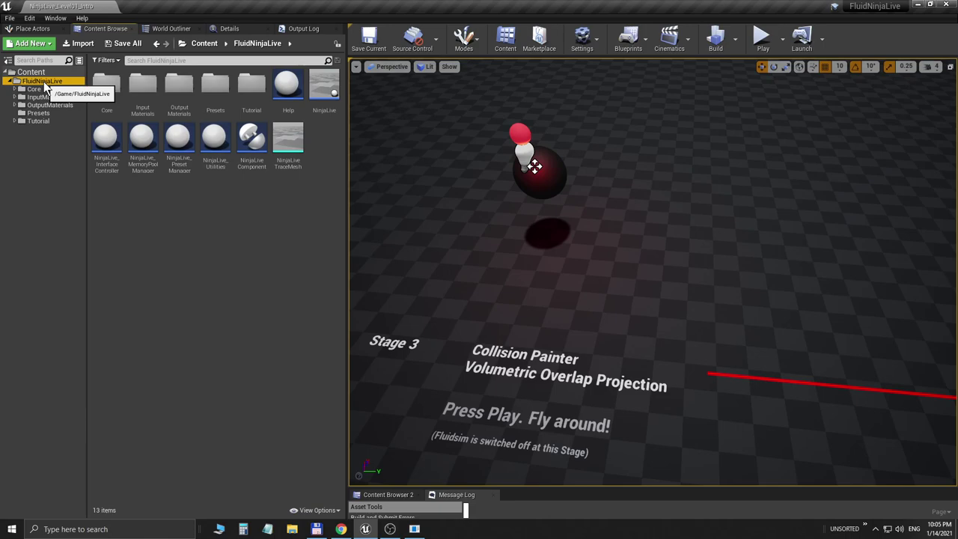
left_click(36, 119)
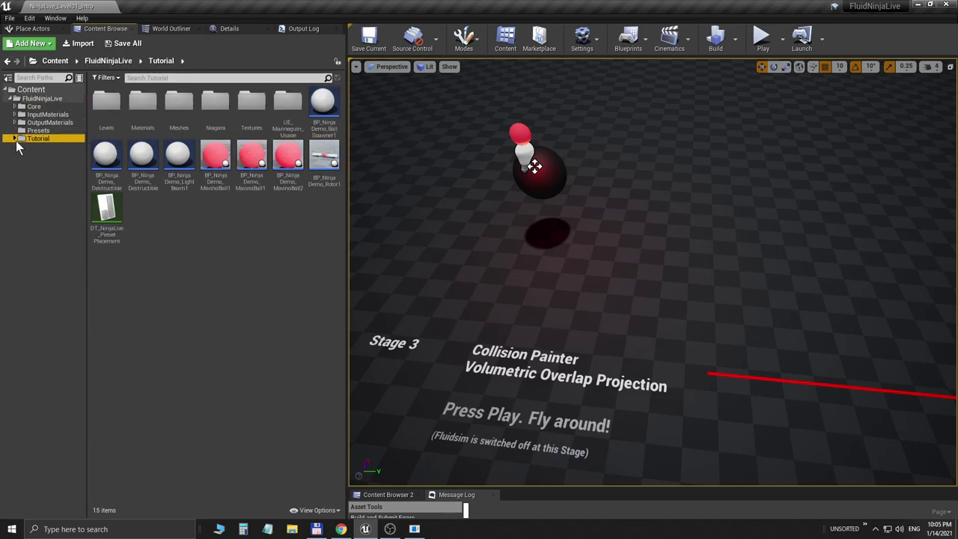
left_click(15, 139)
left_click(39, 148)
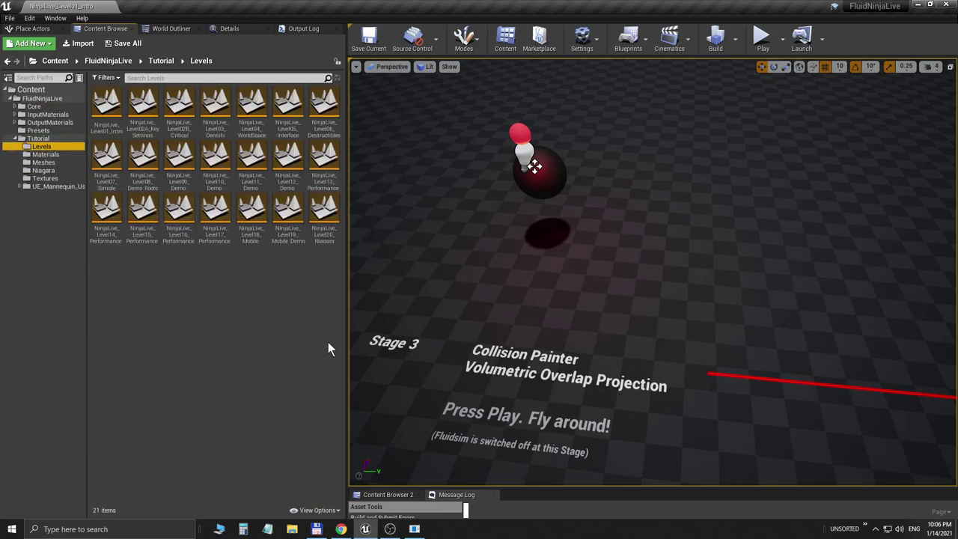
left_click(326, 511)
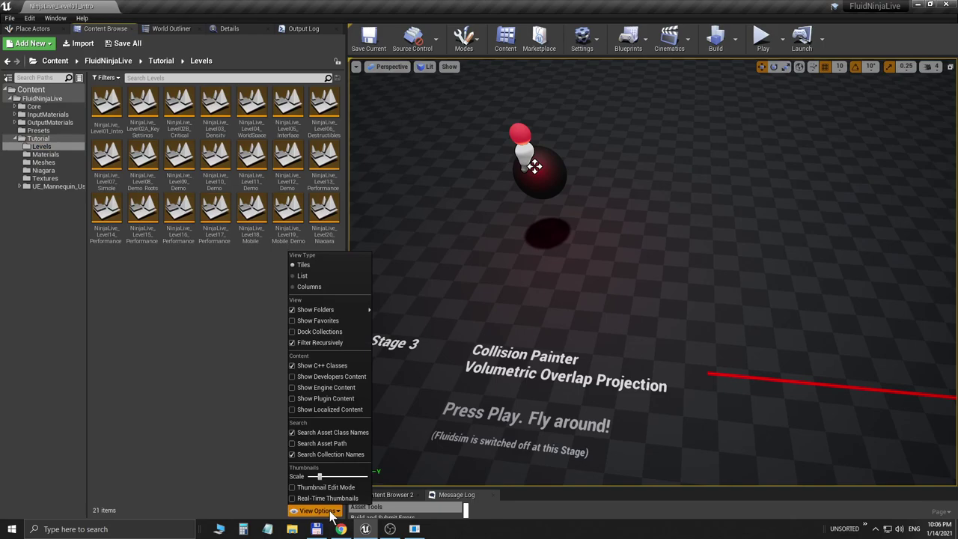
left_click(307, 277)
- Open NinjaLive_Level02A_KeySettings, play it to check the fluid simulation along its stages, and stop the play session
double_click(161, 106)
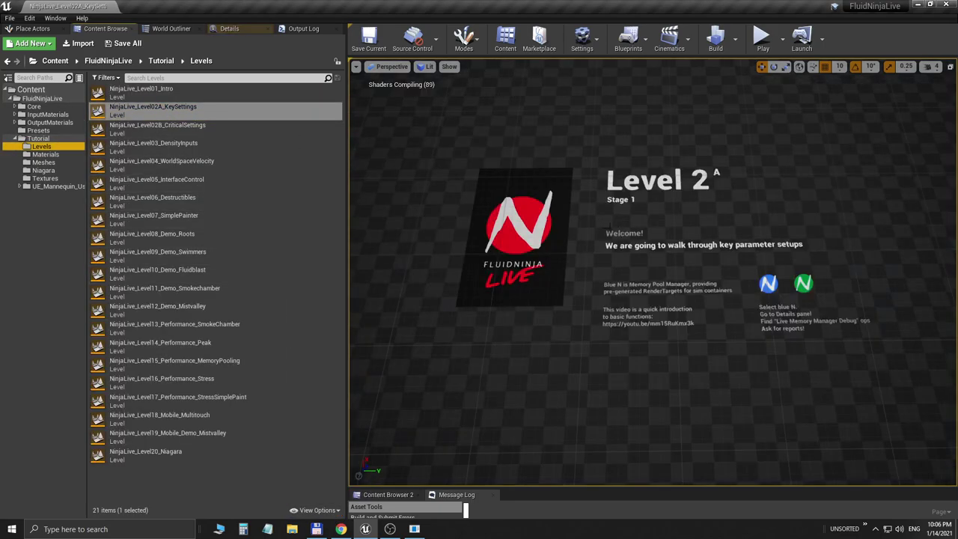
key("alt+p")
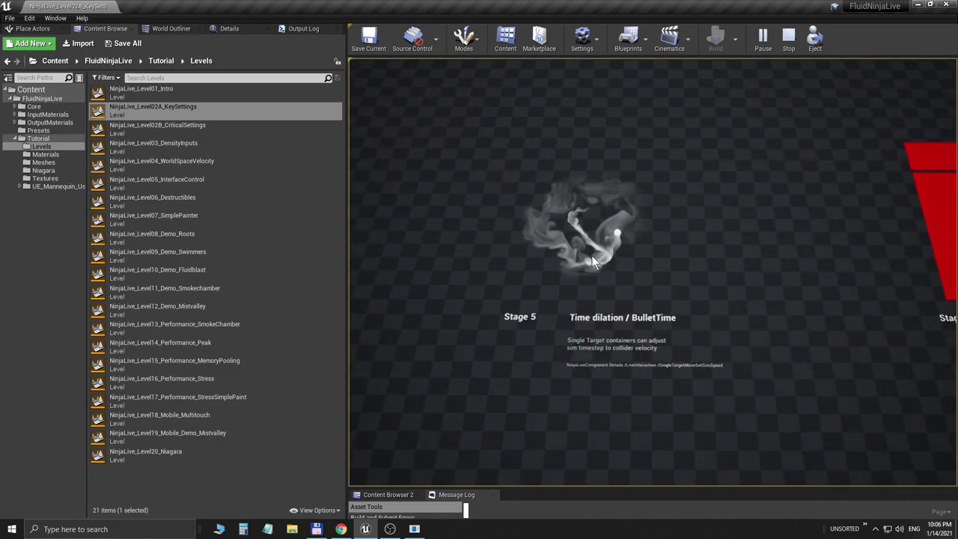
key("F11")
key("F11")
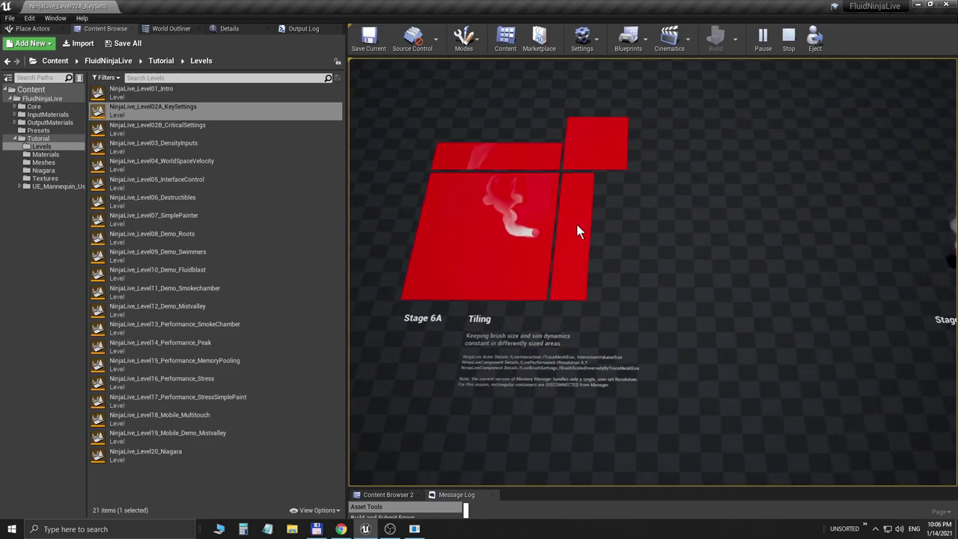
key("Escape")
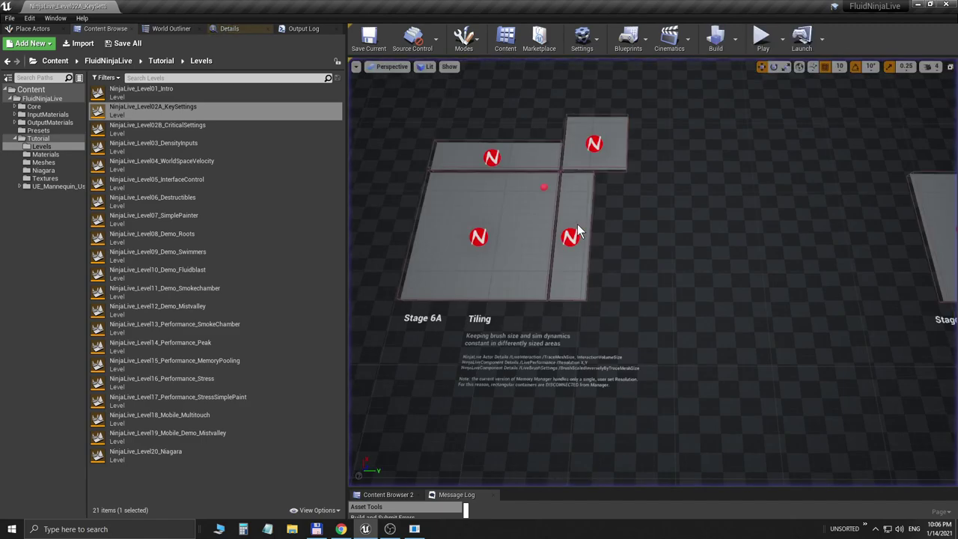
middle_click_drag(421, 216, 631, 215)
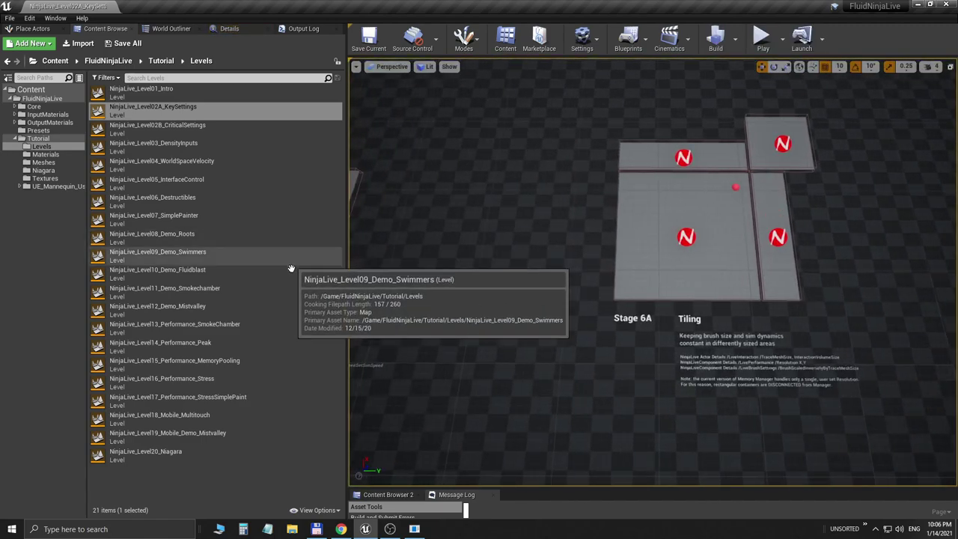
- Open NinjaLive_Level09_Demo_Swimmers, play it with the viewport in full screen, then stop playing and return to the normal editor layout
double_click(197, 253)
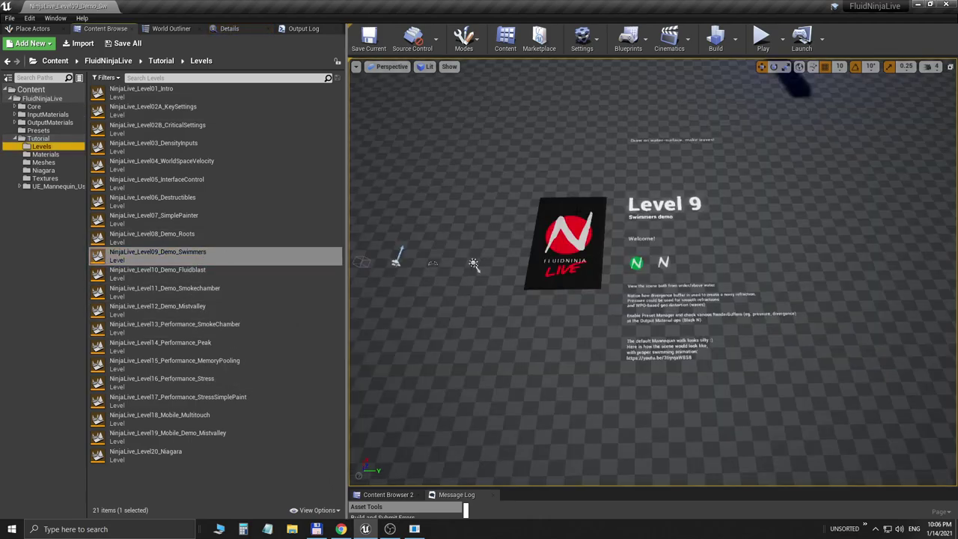
key("F11")
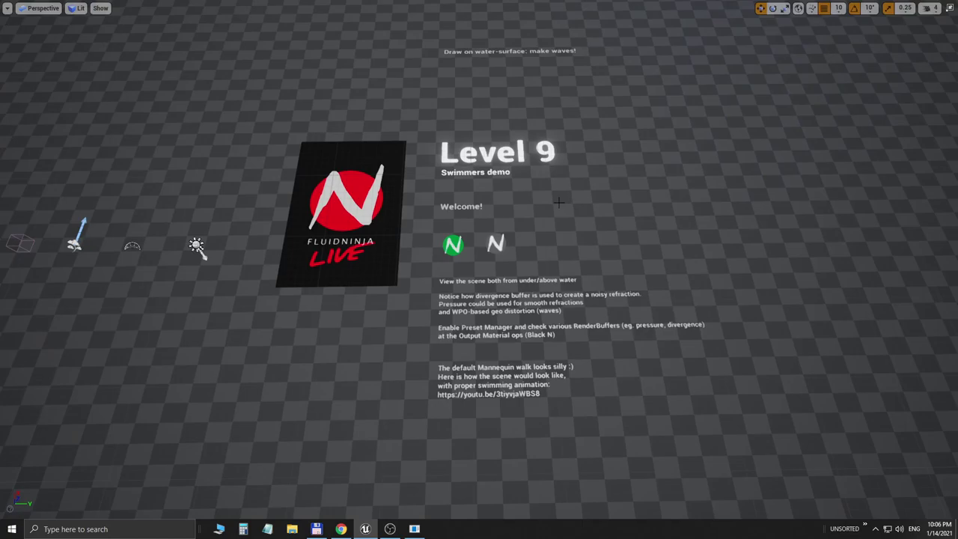
key("alt+p")
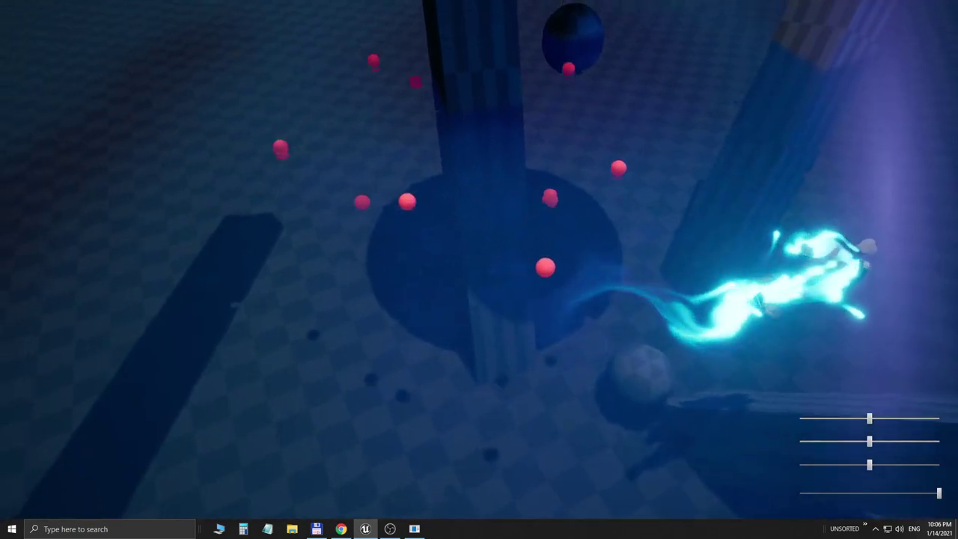
key("shift+F1")
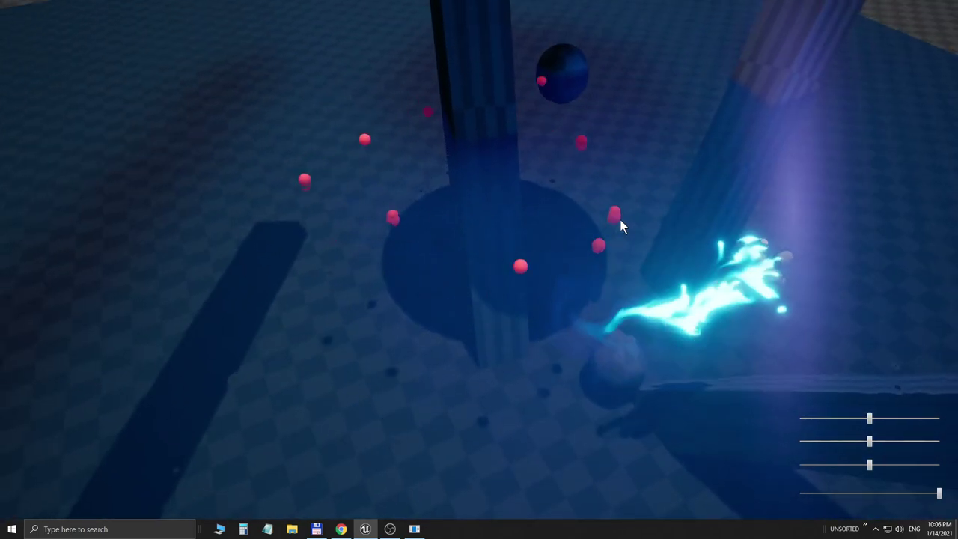
key("Escape")
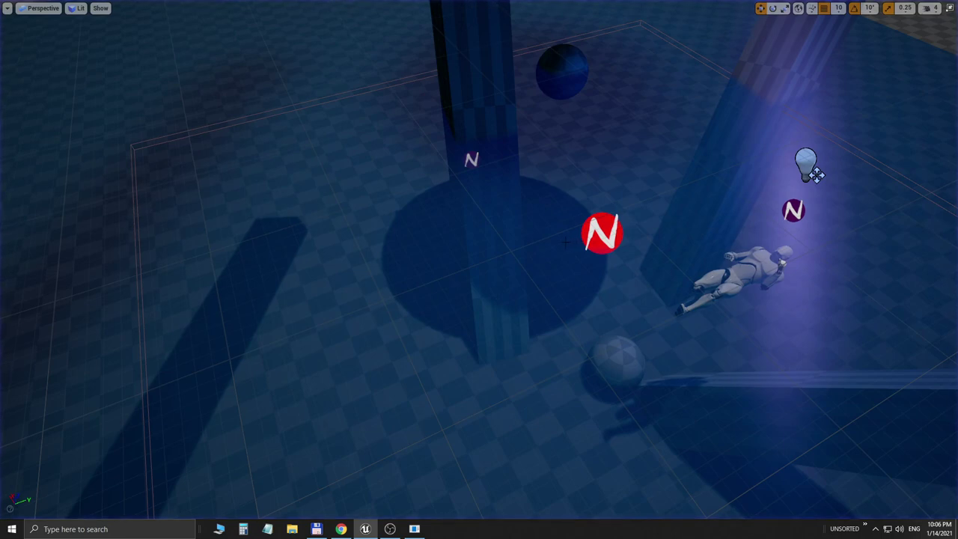
left_click_drag(818, 174, 817, 97)
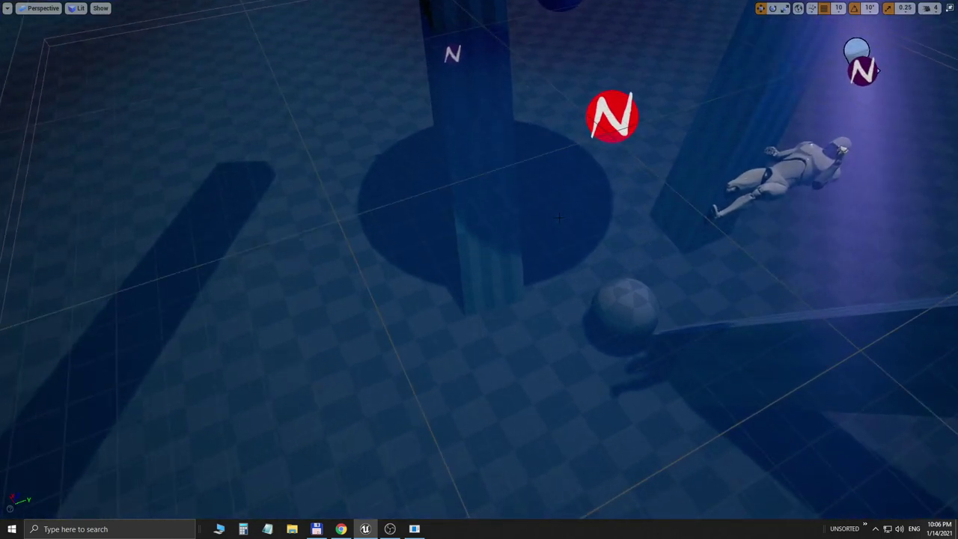
key("F11")
- Open the NinjaLive blueprint from the FluidNinjaLive folder, recompile it and close the blueprint editor
scroll(640, 204, "down", 3)
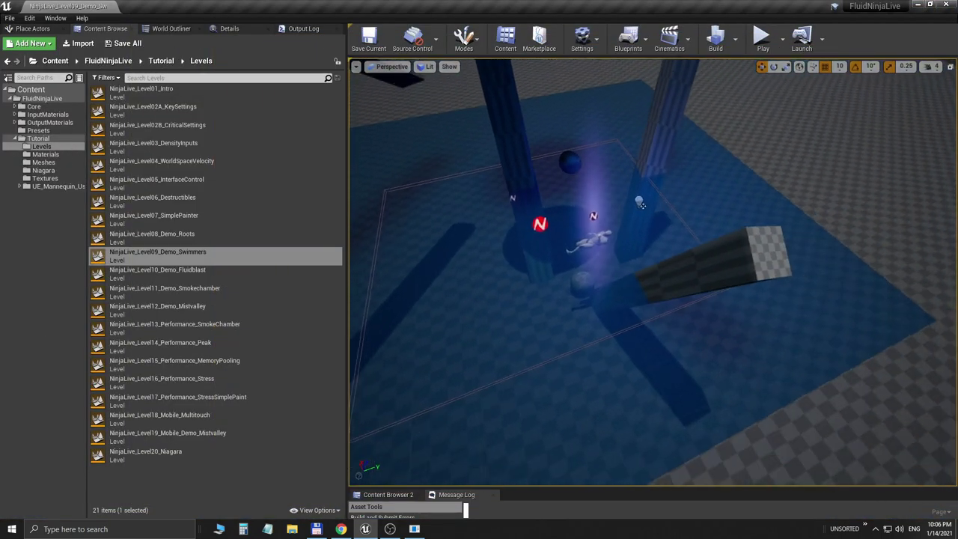
scroll(640, 204, "up", 4)
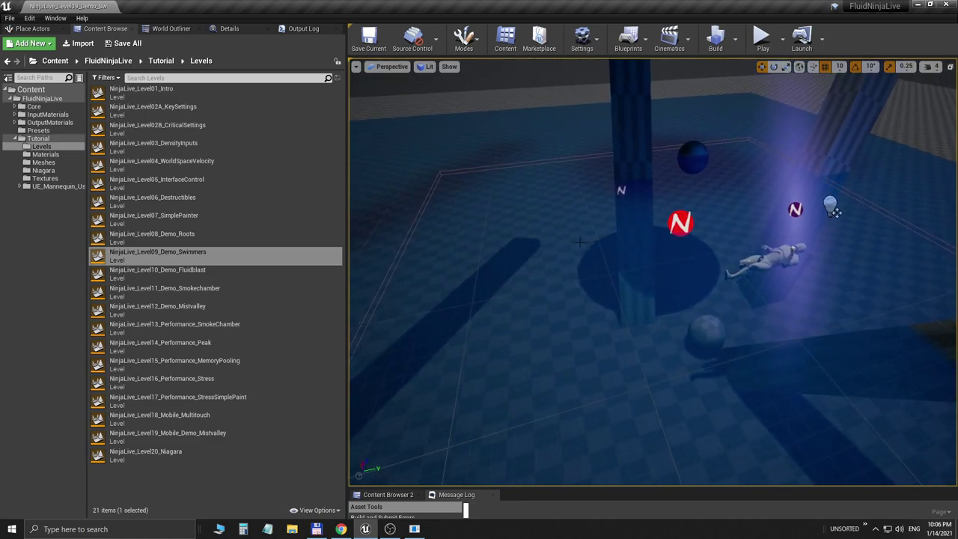
left_click_drag(835, 212, 796, 192)
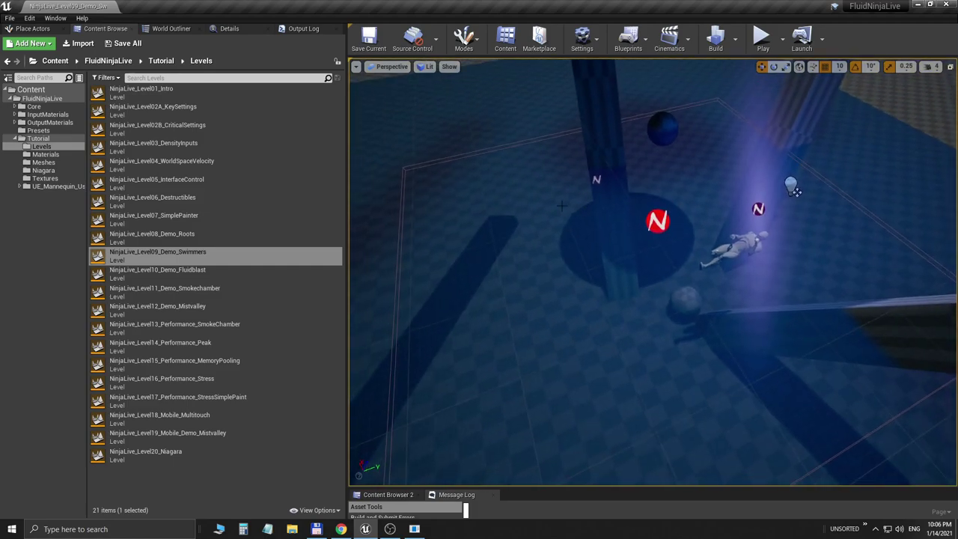
left_click(45, 97)
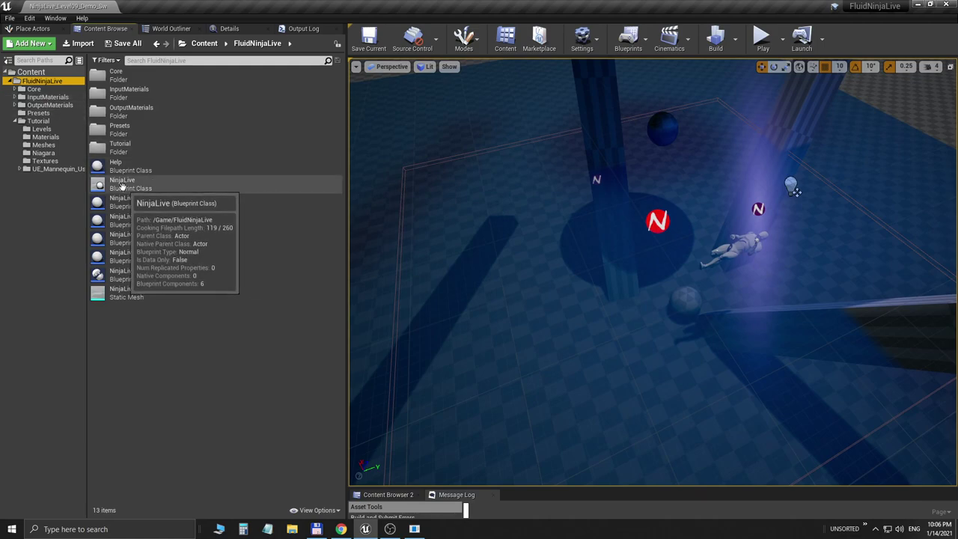
double_click(122, 185)
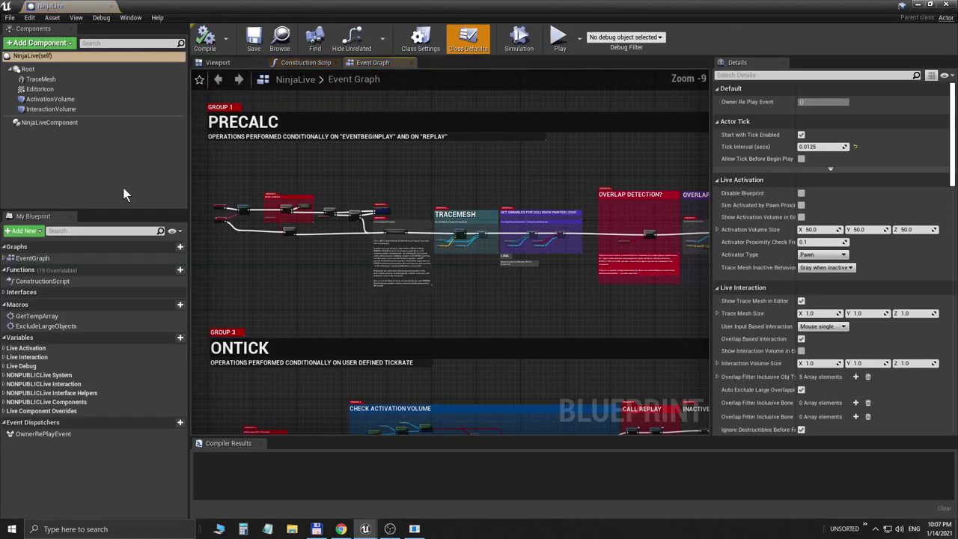
left_click(206, 45)
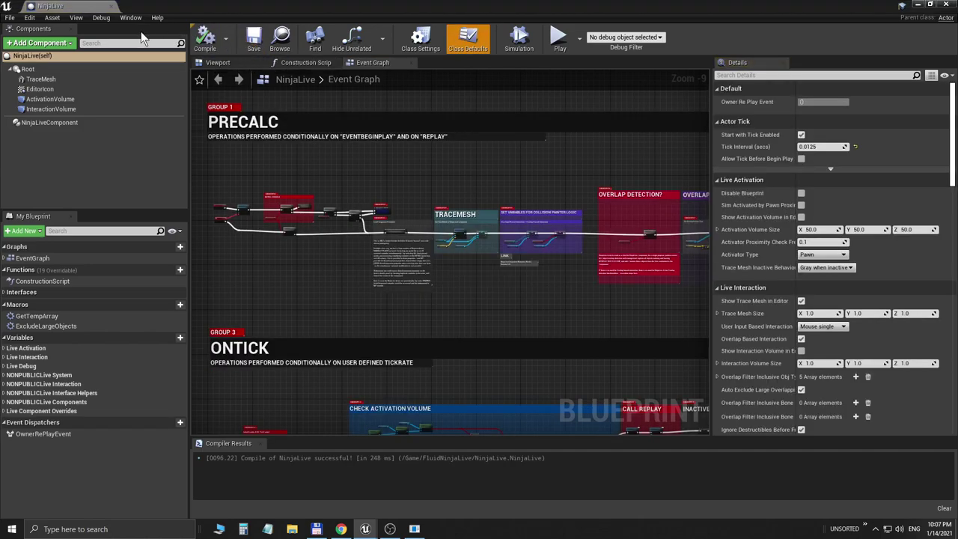
left_click(111, 7)
- Play the Swimmers demo level again to check the fluid trails after recompiling, then stop the play session
key("alt+p")
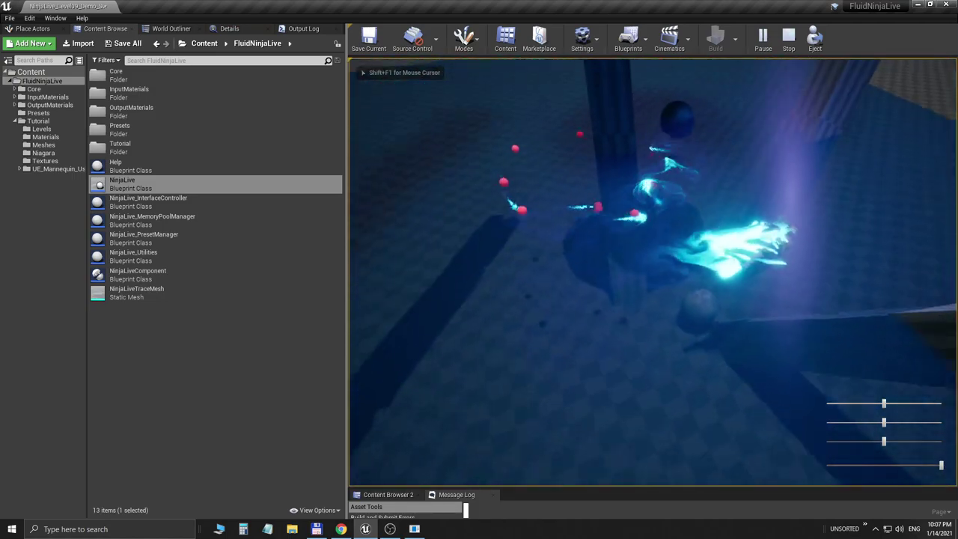
key("shift+F1")
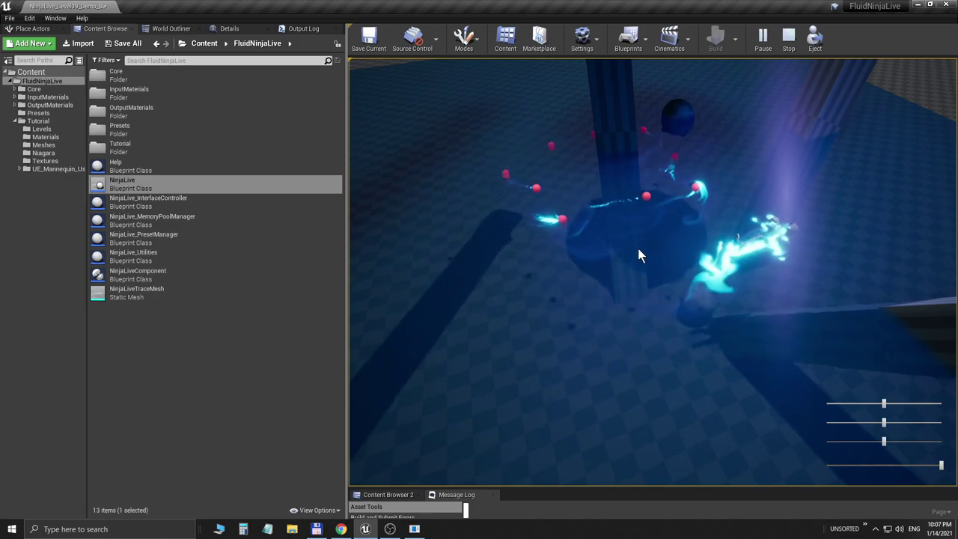
left_click(678, 238)
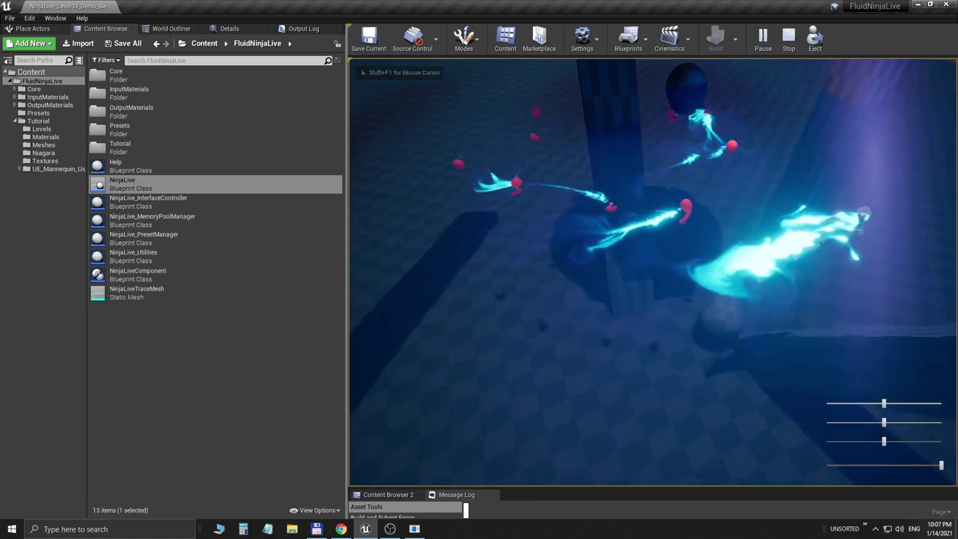
key("shift+F1")
left_click(681, 238)
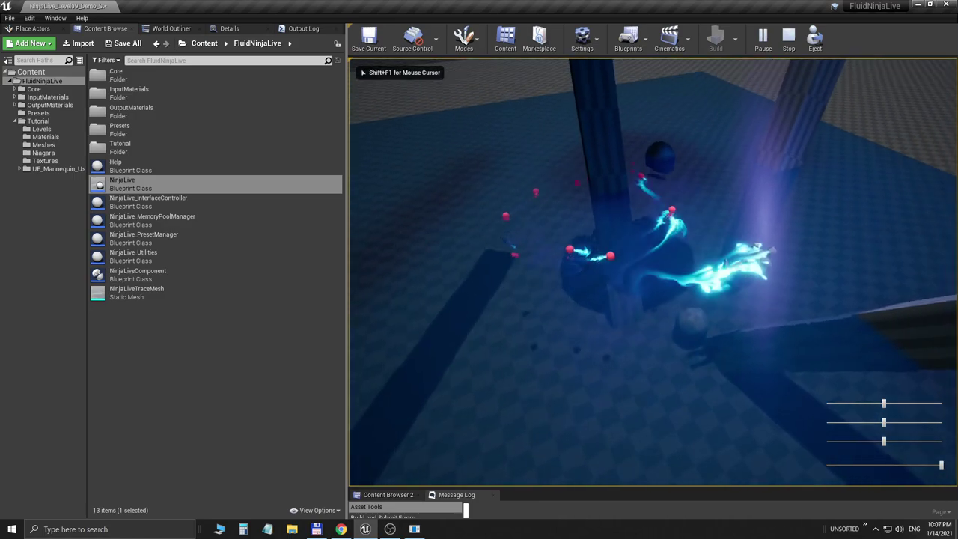
key("Escape")
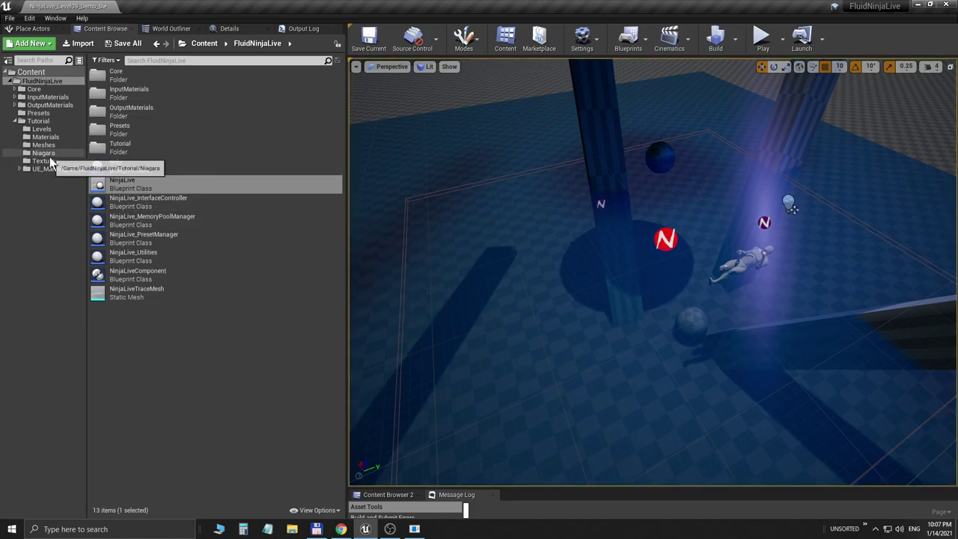
- Return to the Tutorial/Levels folder and close the Unreal project without saving the NinjaLive_Level09_Demo_Swimmers level
left_click(41, 128)
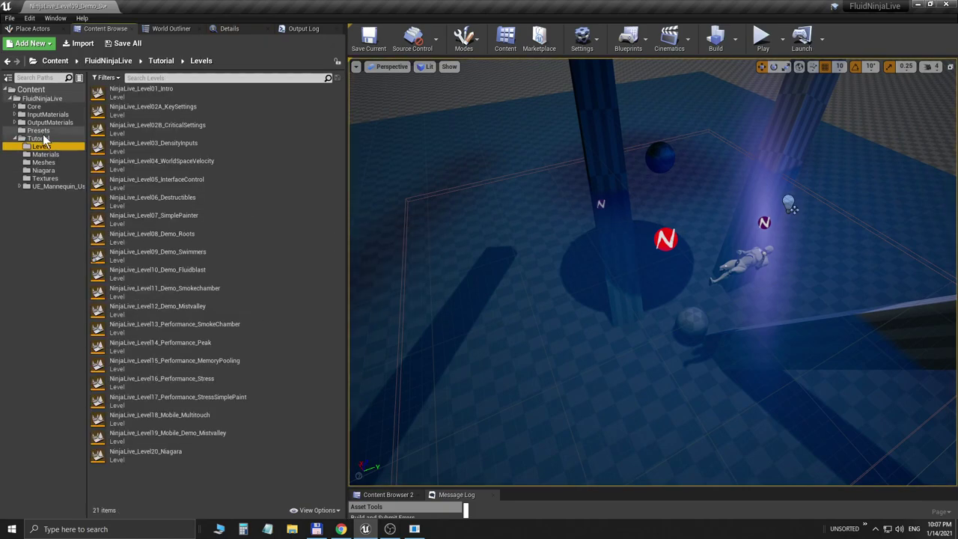
left_click(951, 6)
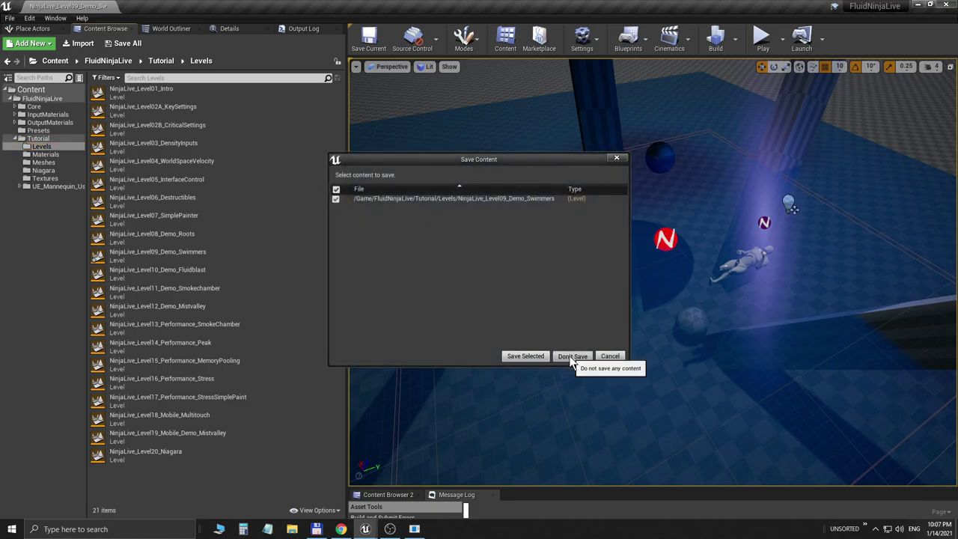
left_click(573, 356)
- Set both Total Commander file panels to the d:\MERGING_DEMO folder
key("BackSpace")
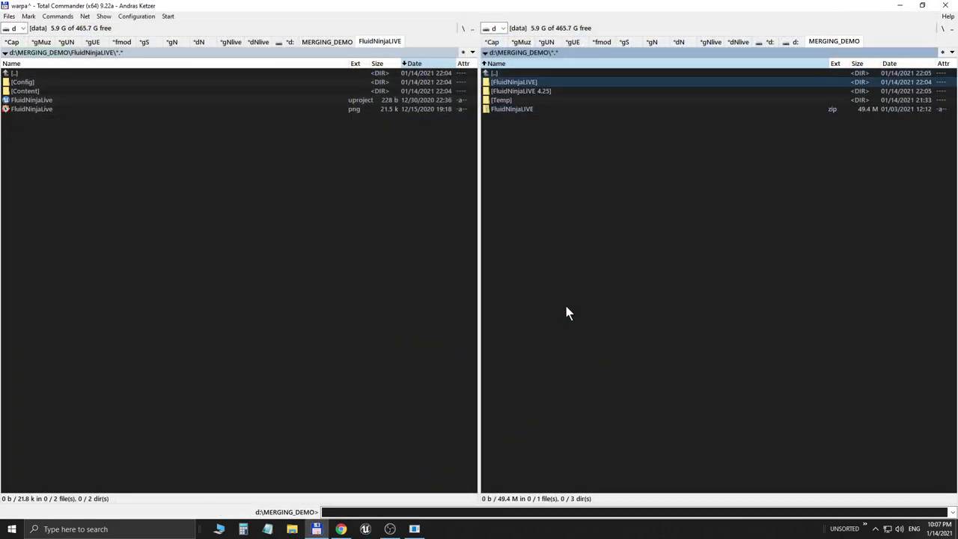
key("Tab")
key("BackSpace")
key("Tab")
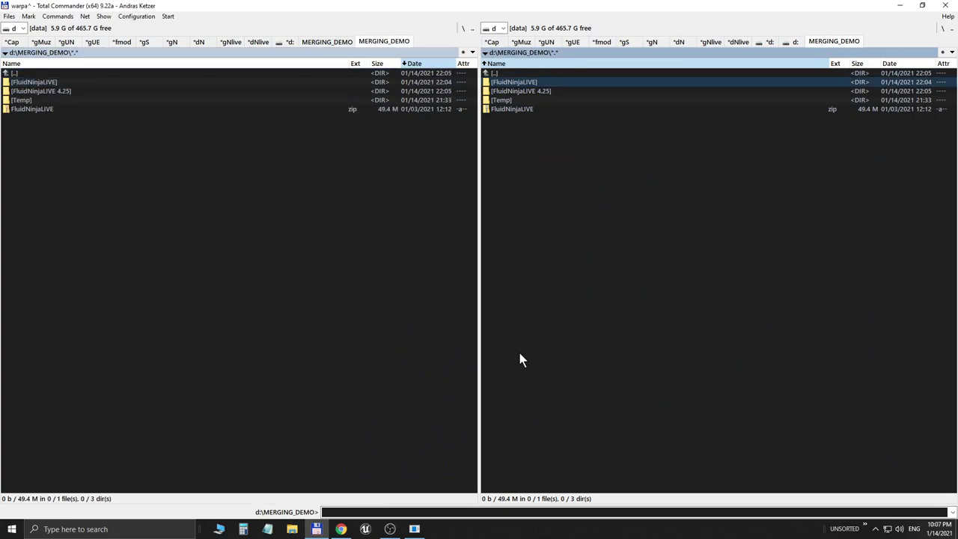
- Switch to the Unreal Project Browser and start a new Games project based on the Third Person template
left_click(367, 530)
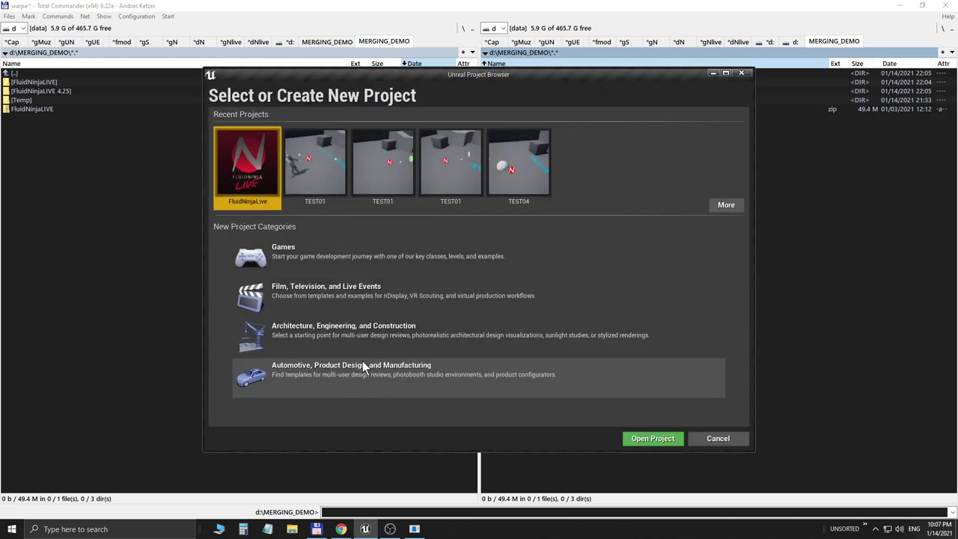
left_click(286, 251)
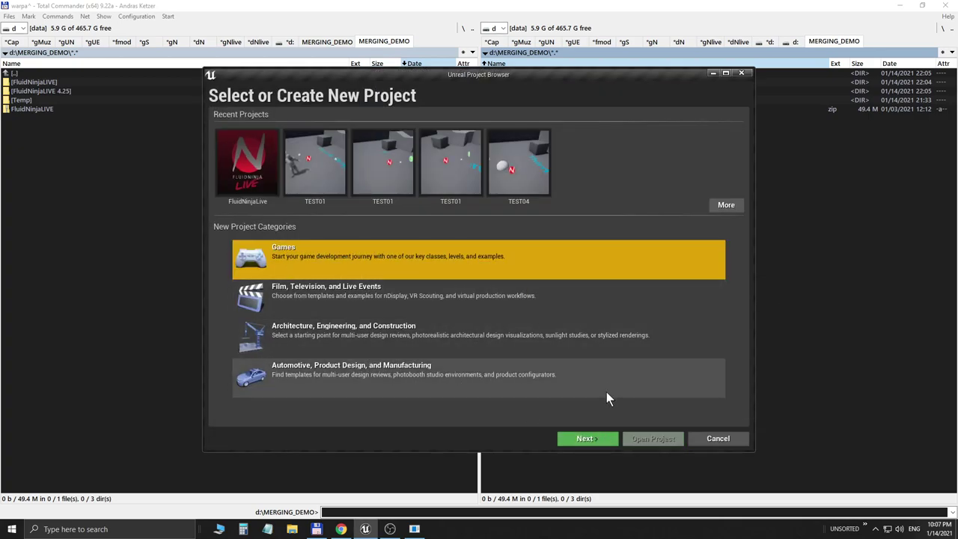
left_click(598, 438)
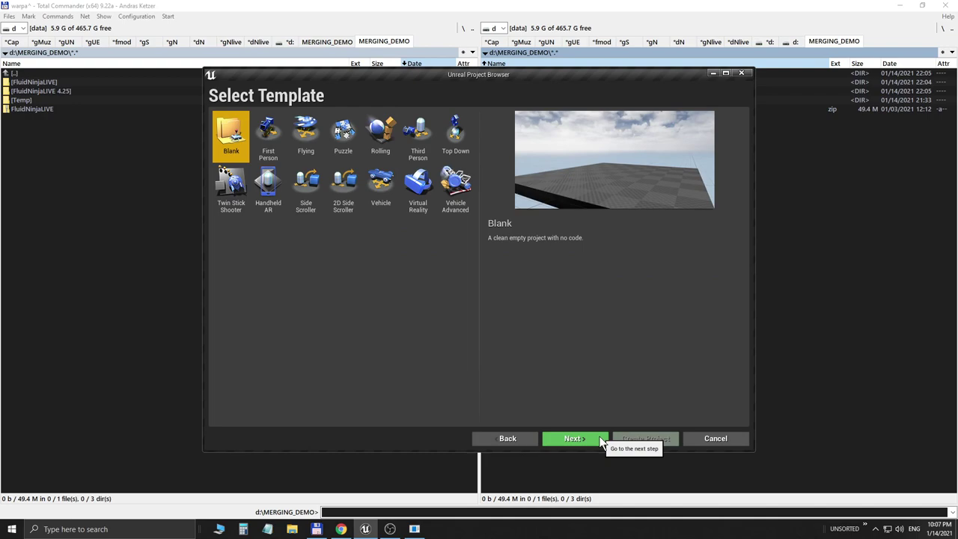
left_click(417, 146)
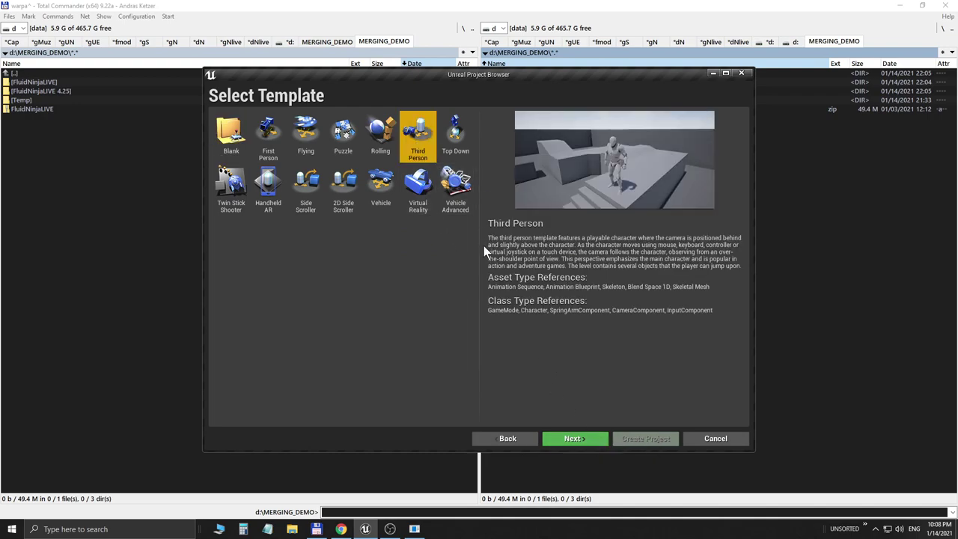
left_click(589, 437)
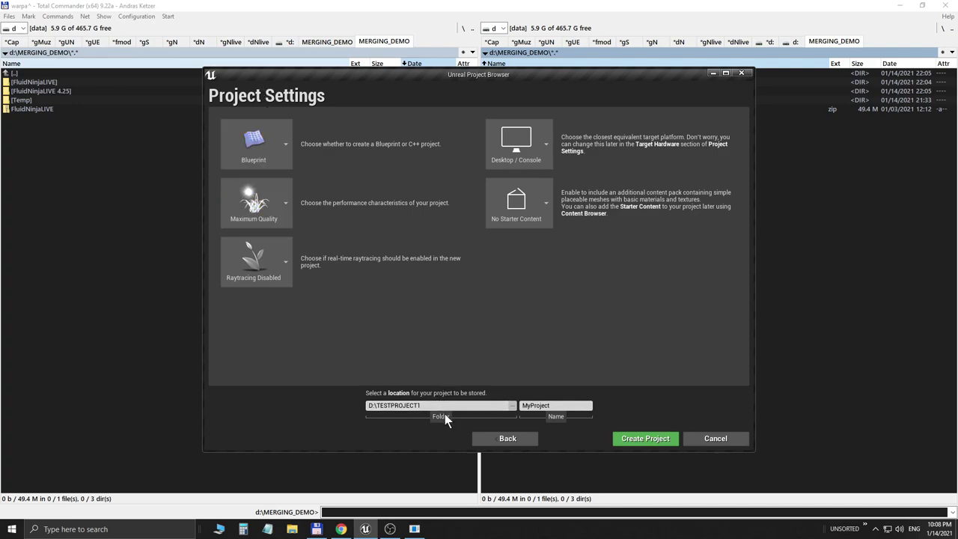
- Set the project location to D:\MERGING_DEMO and create the Third Person project as Default_TPS
left_click(512, 407)
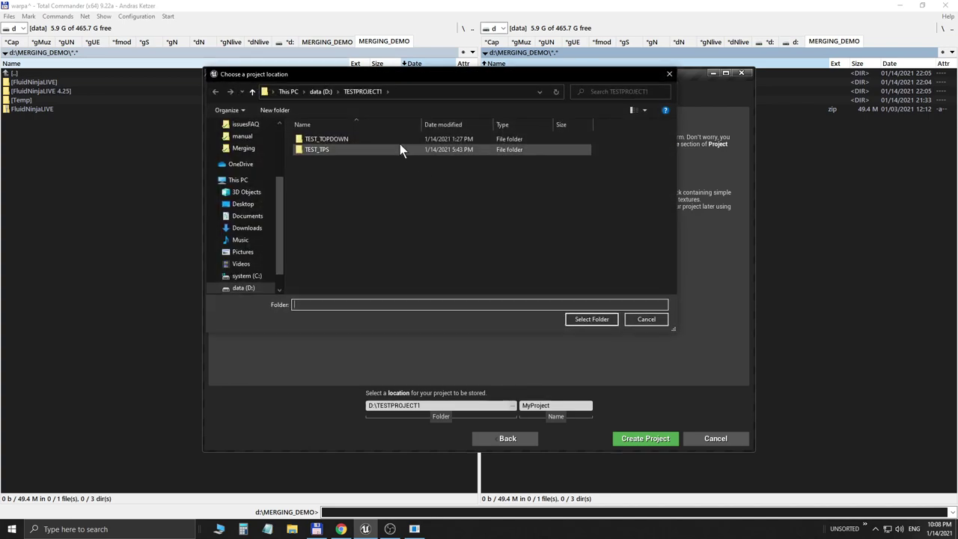
left_click(320, 91)
left_click(327, 182)
double_click(327, 183)
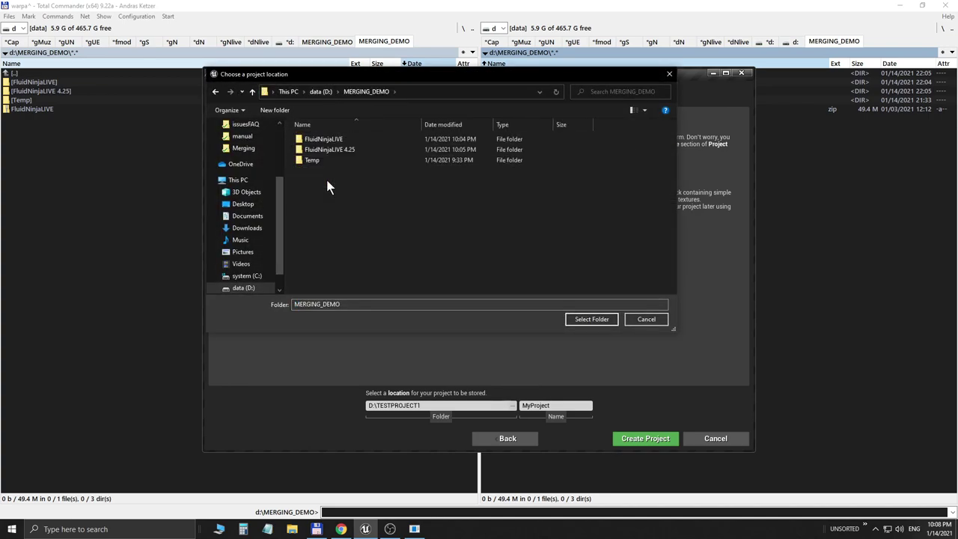
left_click(583, 321)
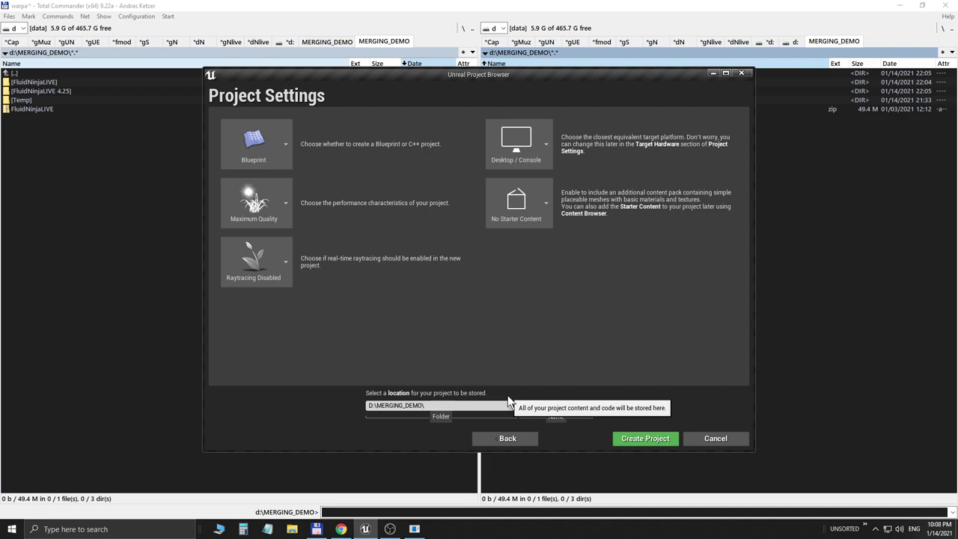
left_click(642, 439)
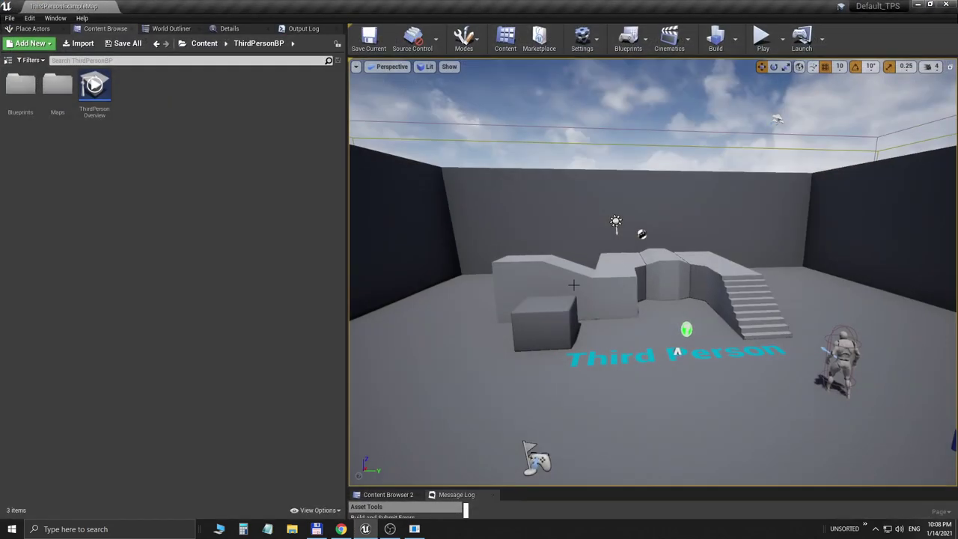
- Play the ThirdPersonExampleMap level, walk the character around briefly, and stop the play session
key("alt+p")
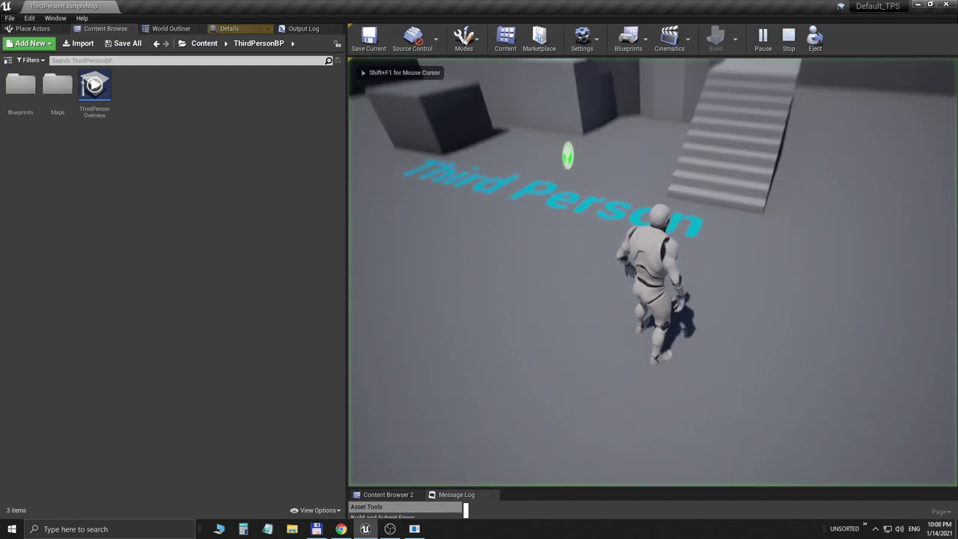
key("w")
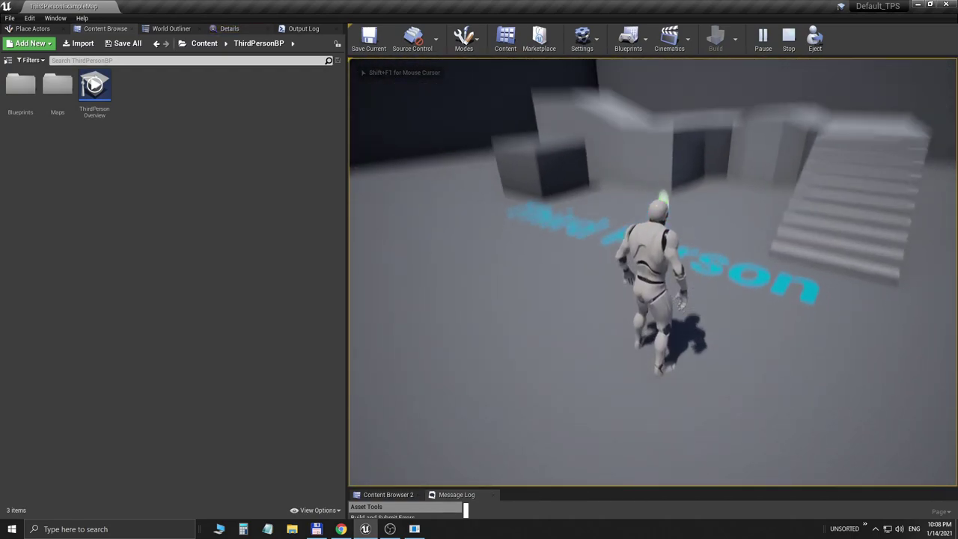
key("a")
key("Escape")
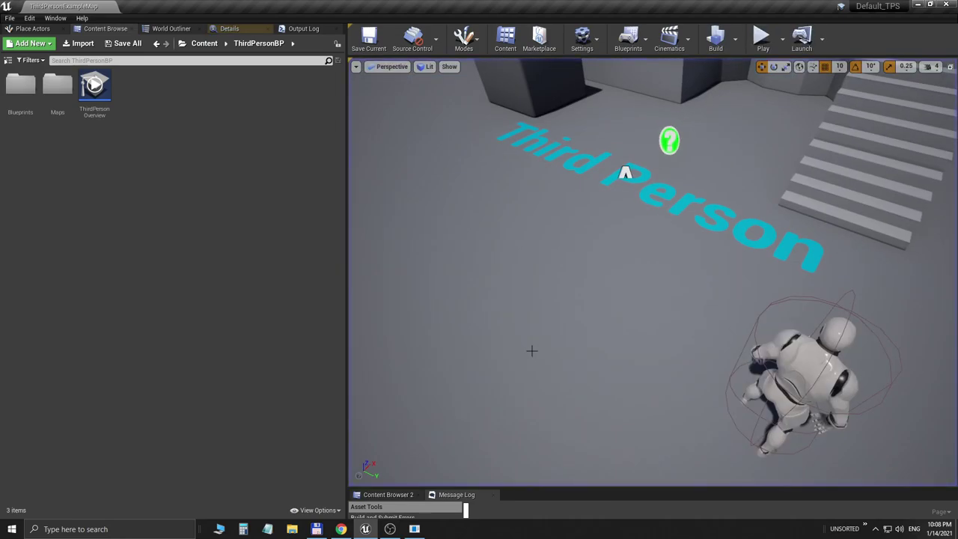
- Check the merging instructions in FluidNinjaLiveManual.pdf in Chrome, return to the Unreal Editor and show the Content Browser's folder tree
left_click(341, 529)
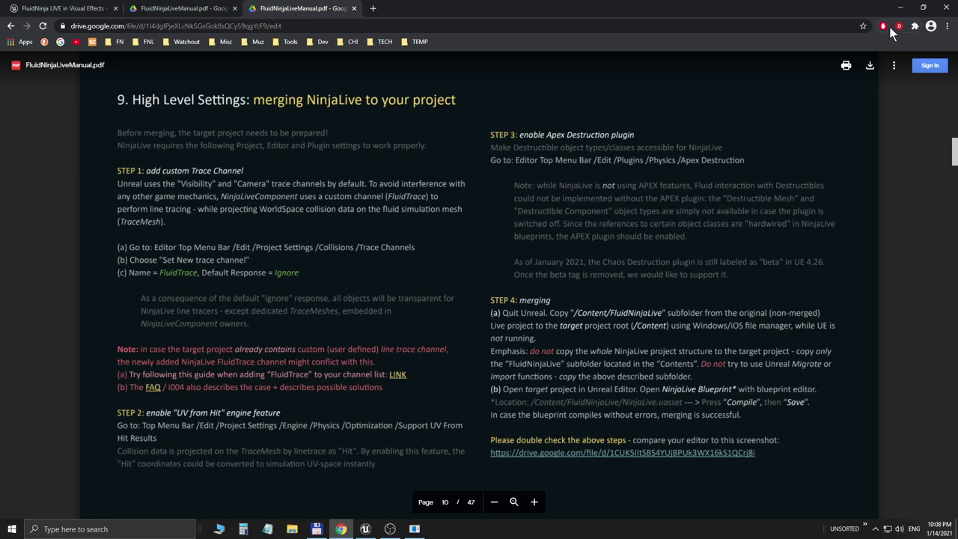
left_click(900, 8)
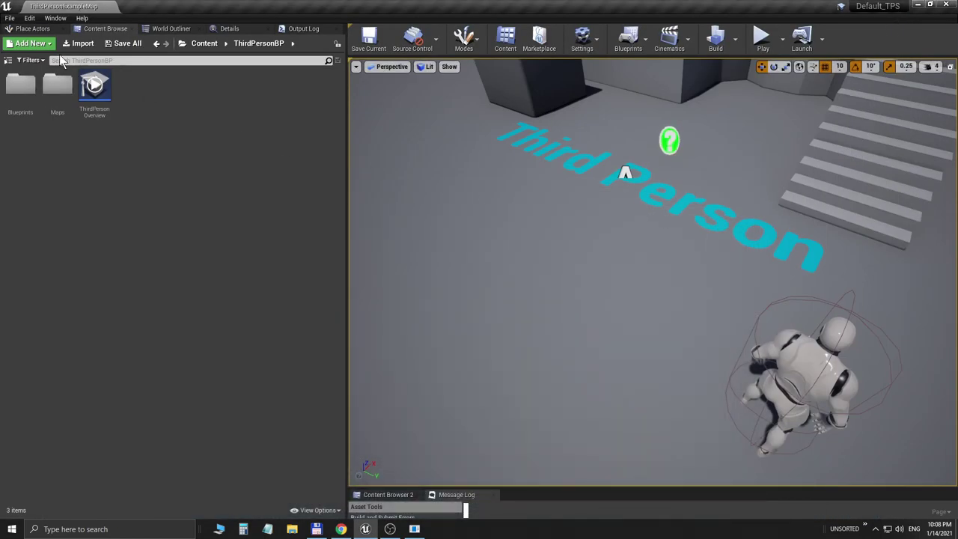
left_click(8, 60)
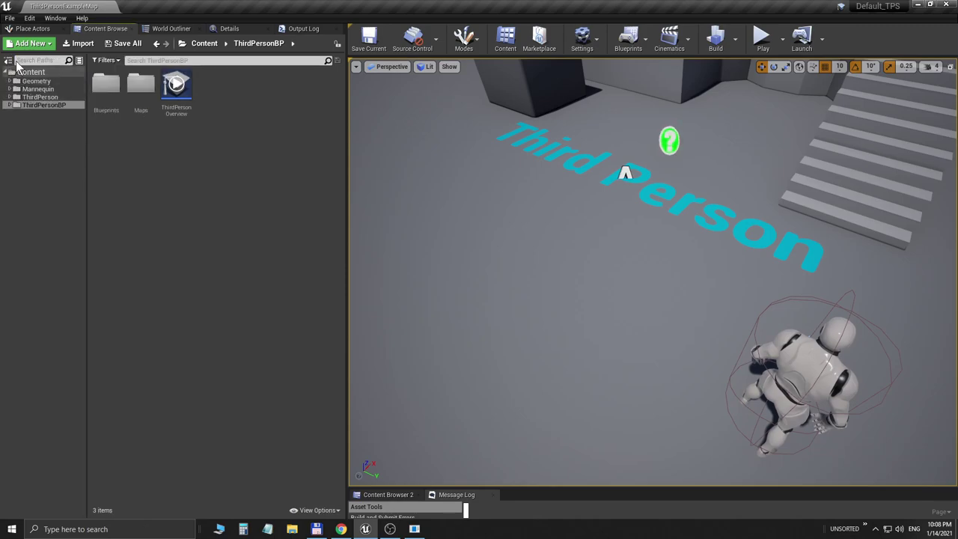
- In the Project Settings, find the trace channels and add a new one named FluidTrace with default response Ignore
left_click(30, 18)
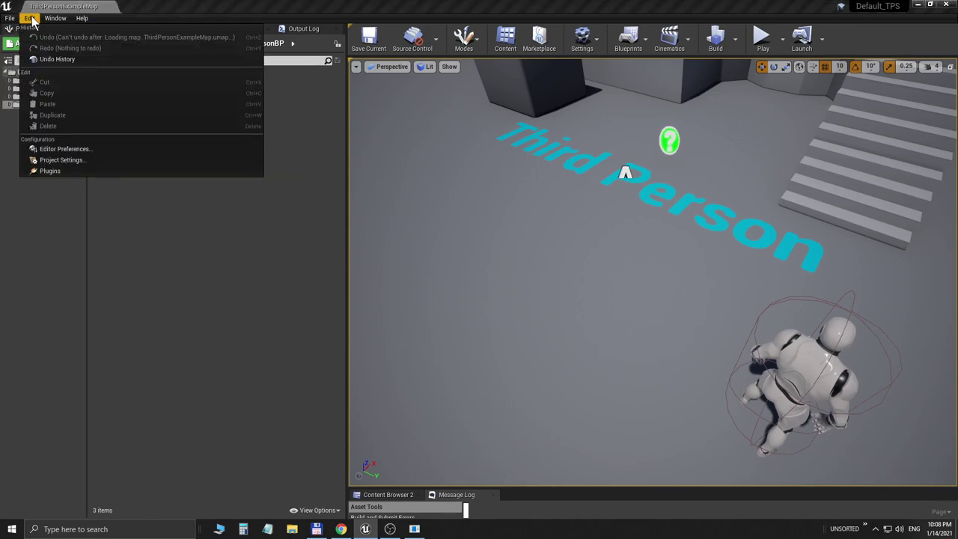
left_click(70, 159)
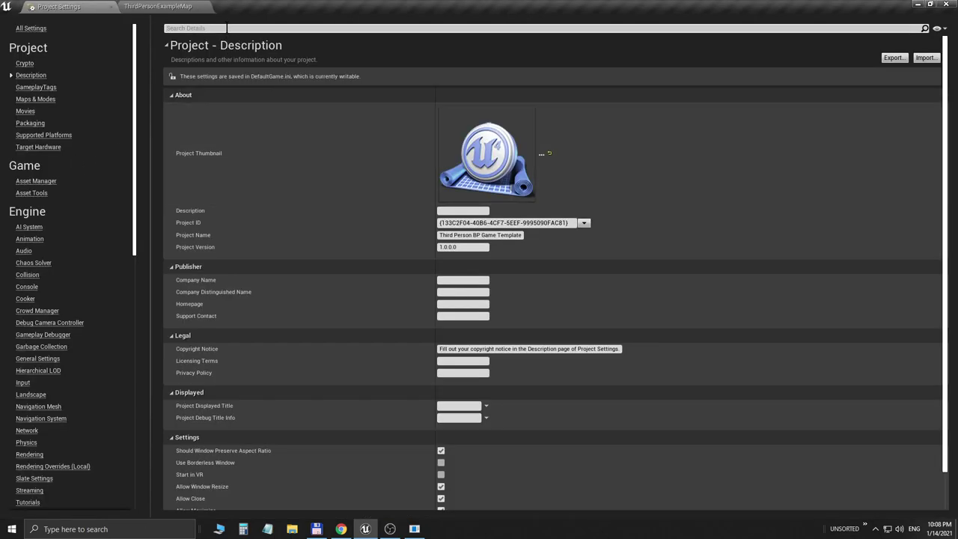
type("tra")
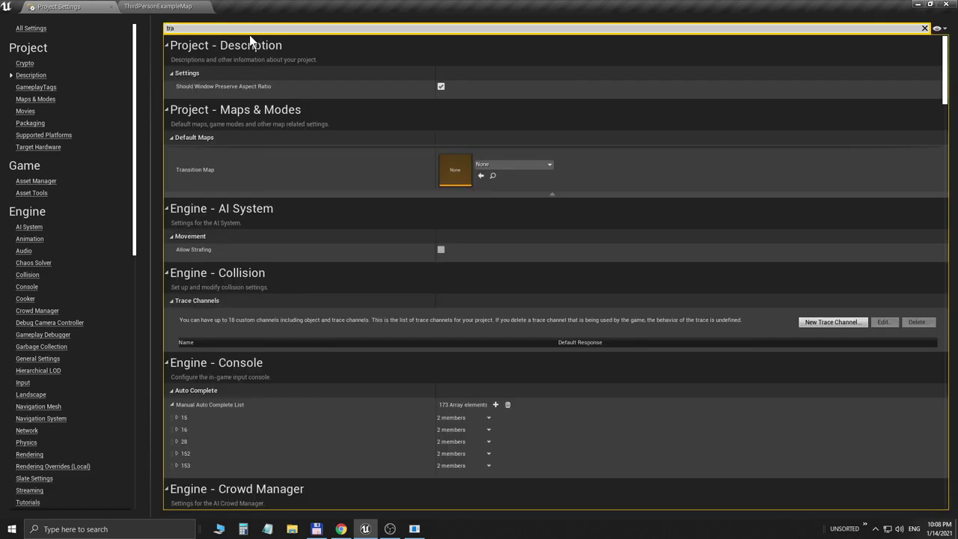
type("ce")
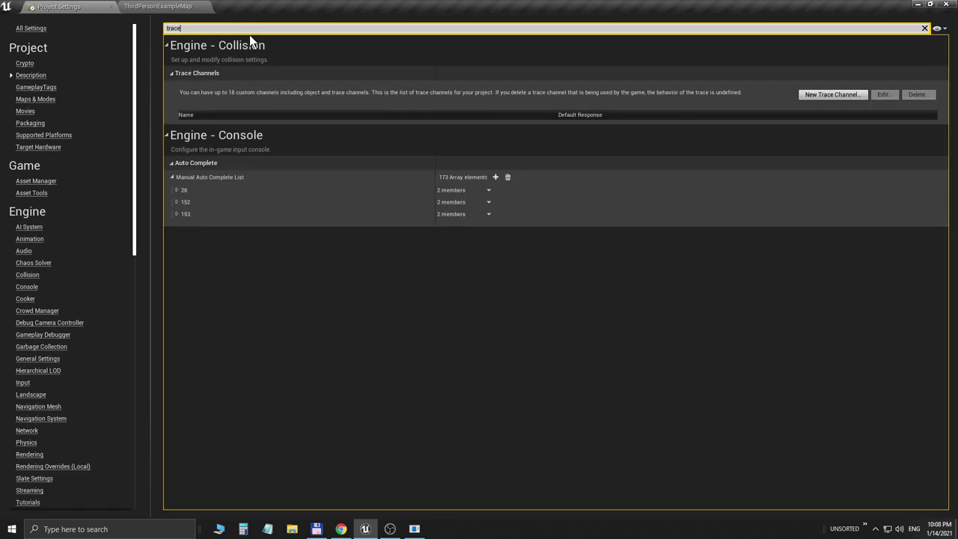
left_click(166, 135)
left_click(822, 97)
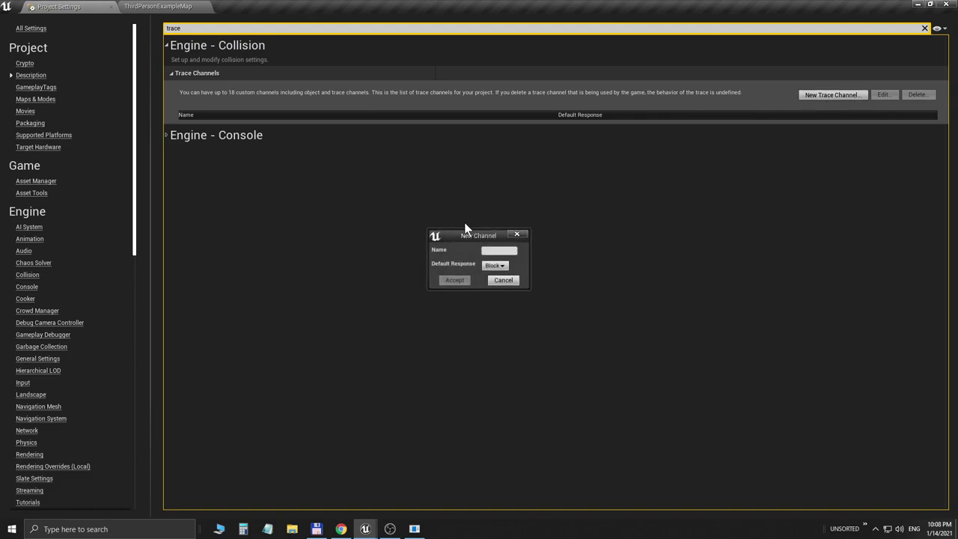
type("FluidTrace")
left_click(494, 266)
left_click(492, 275)
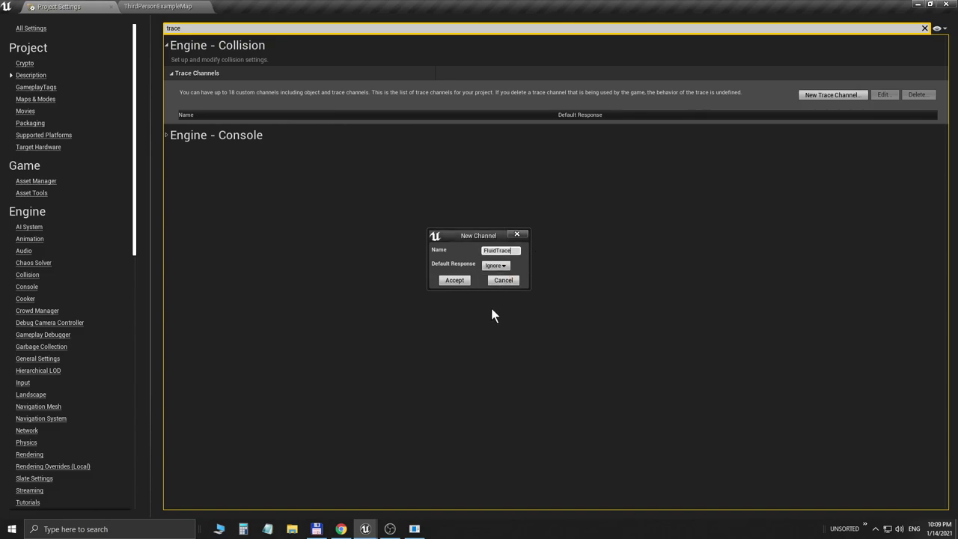
left_click(456, 280)
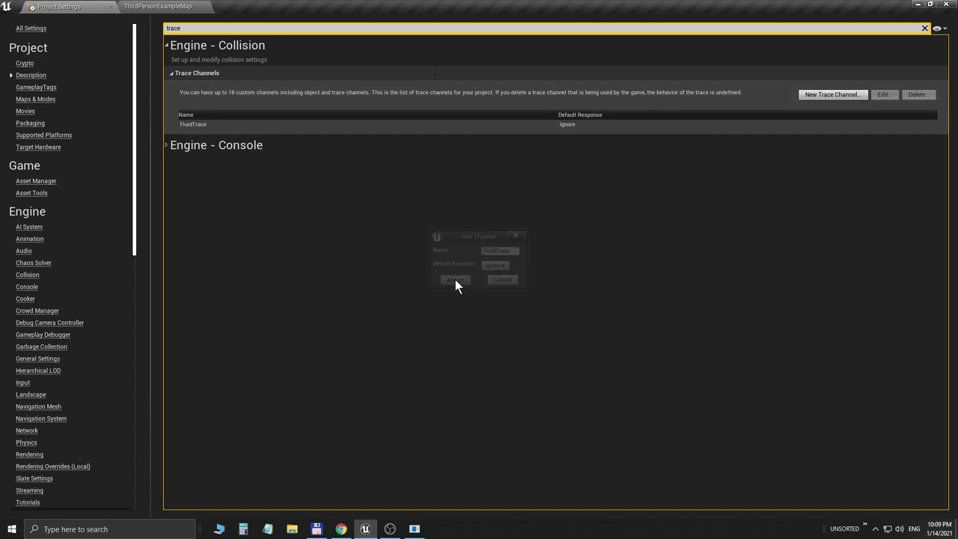
- Enable Support UV From Hit Results in the physics optimization settings, postpone the restart and close the Project Settings
left_click(168, 27)
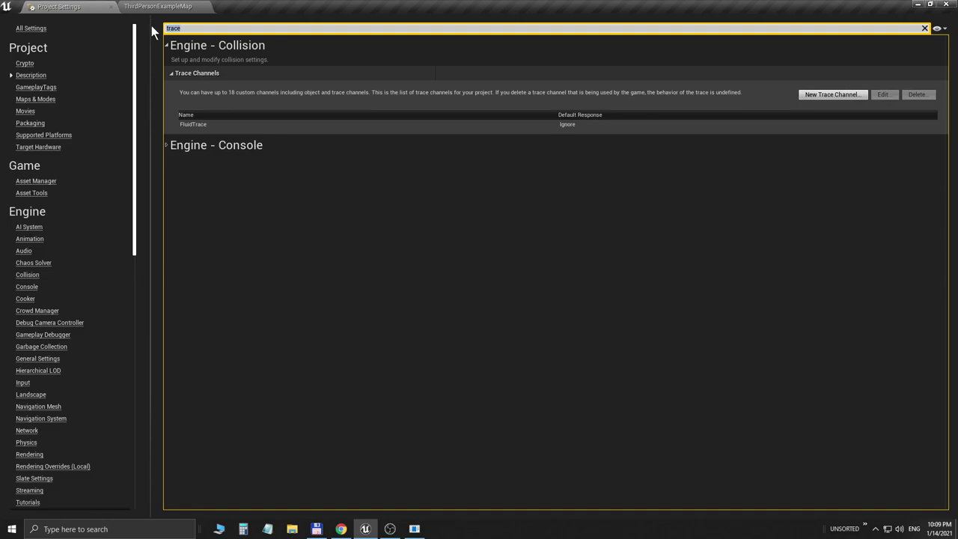
type("uv")
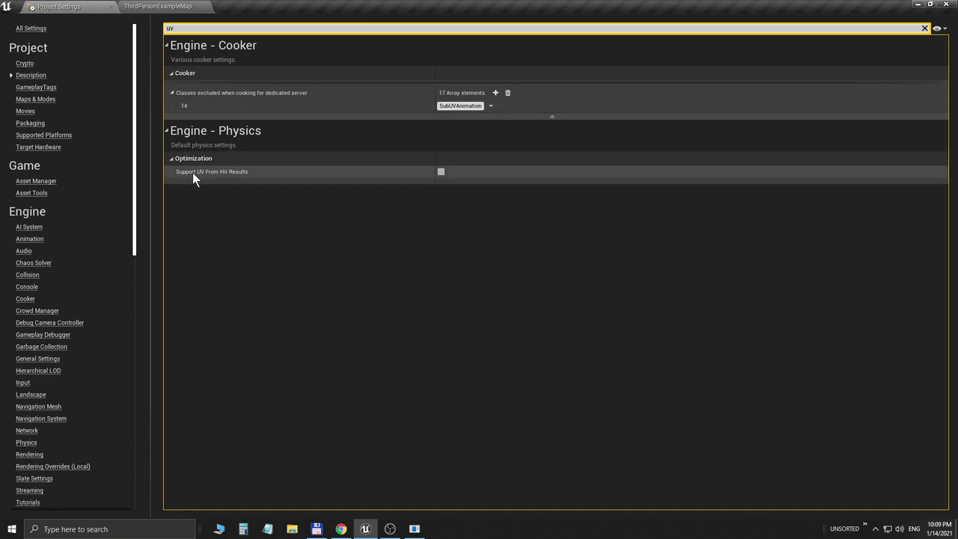
mouse_move(192, 172)
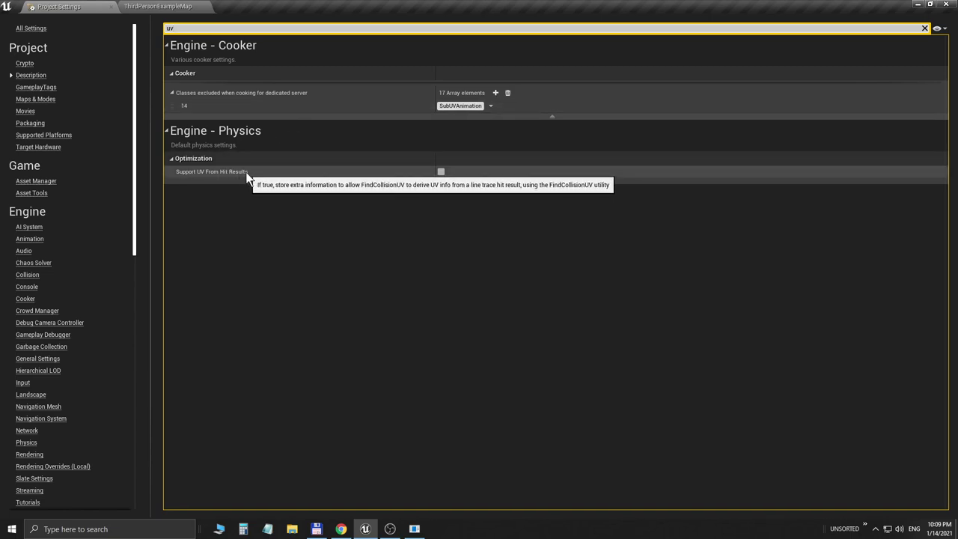
left_click(441, 173)
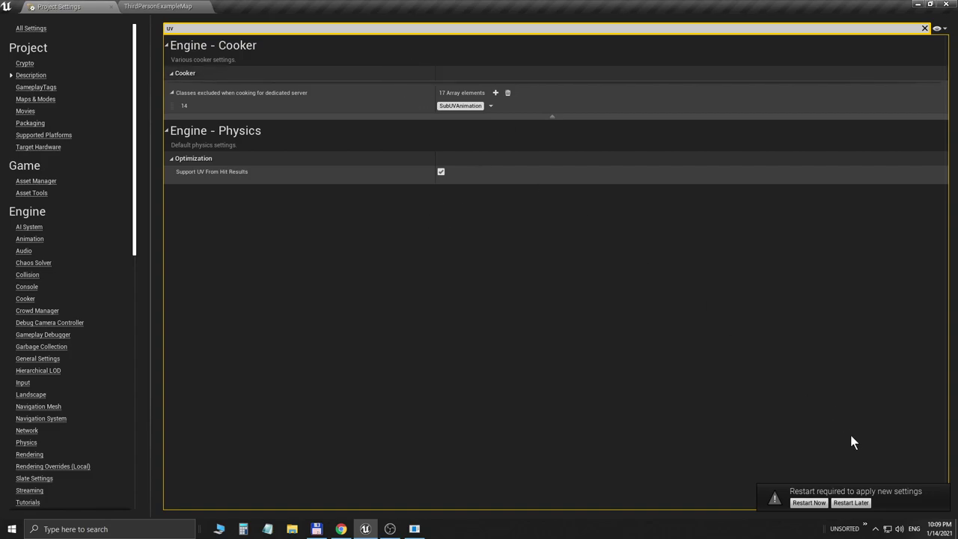
left_click(851, 503)
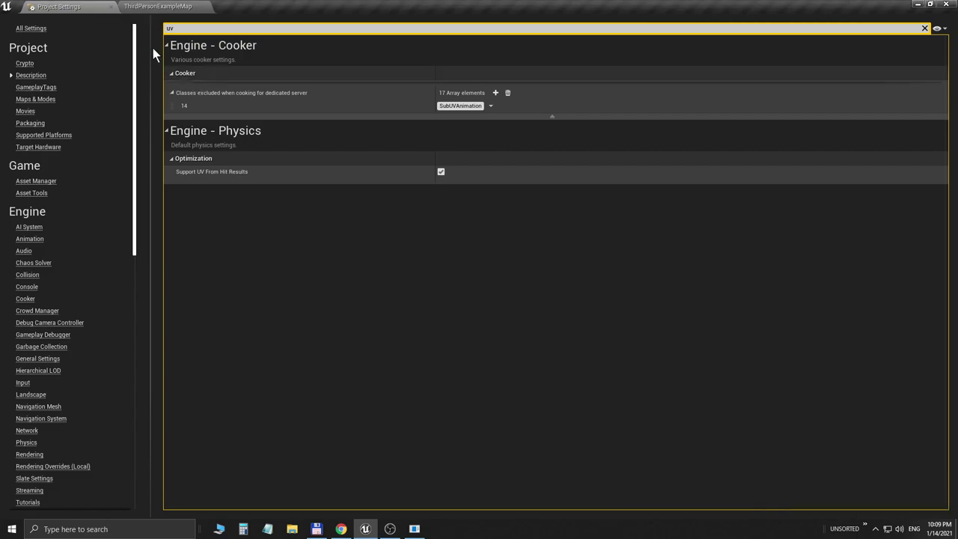
left_click(109, 7)
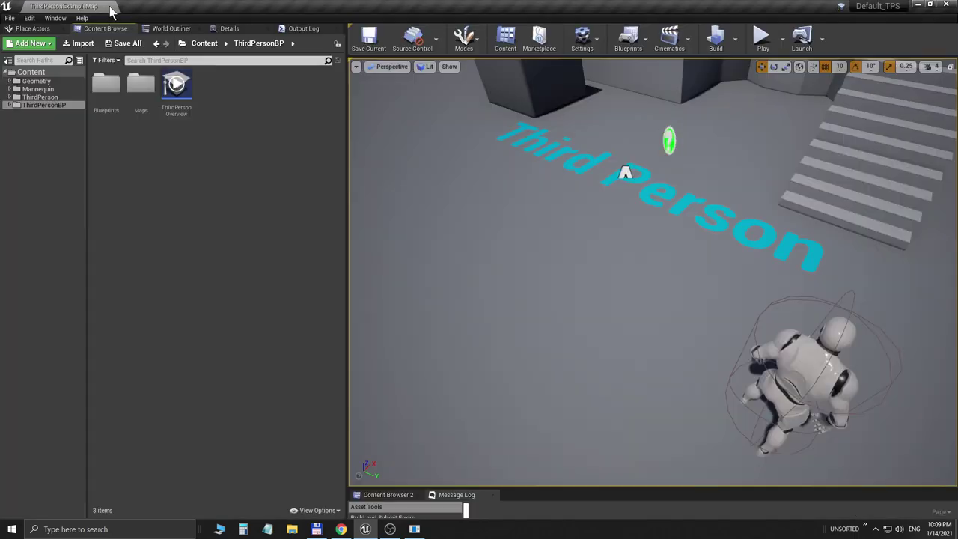
- Find the Apex Destruction plugin, enable it and restart the editor
left_click(29, 18)
left_click(45, 171)
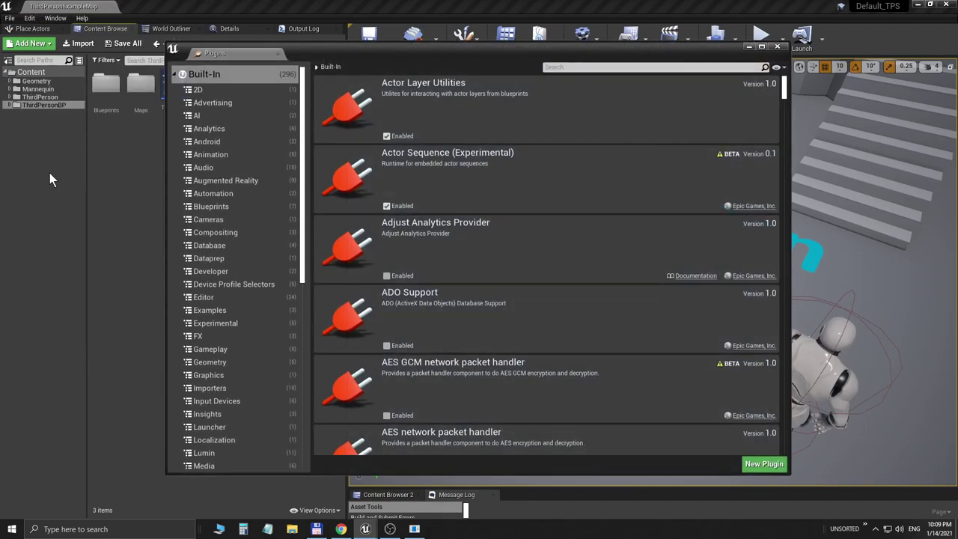
left_click(572, 67)
type("apex")
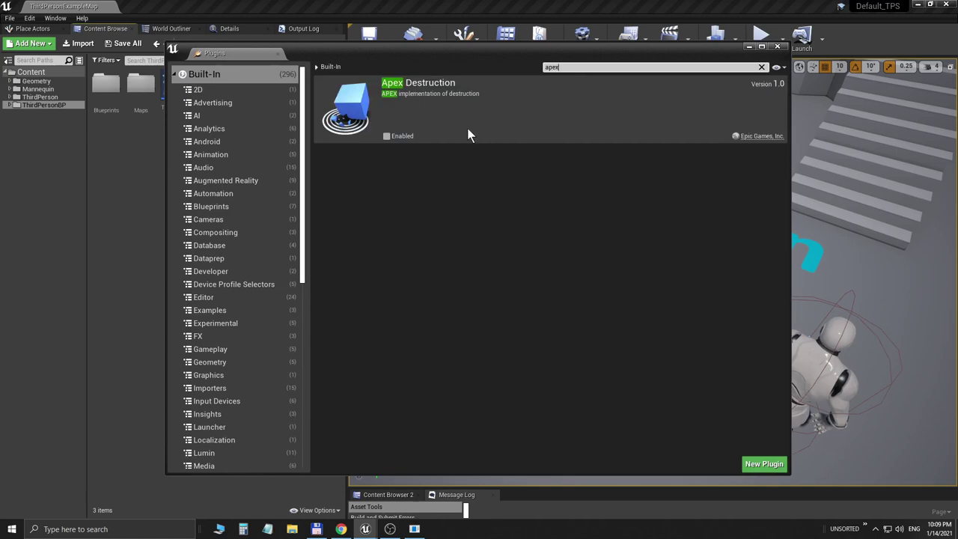
left_click(387, 137)
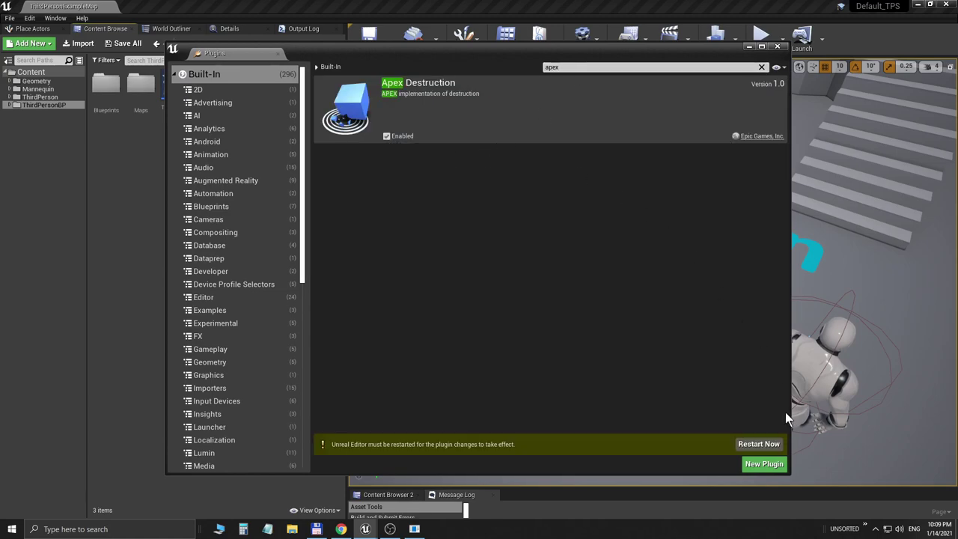
left_click(760, 444)
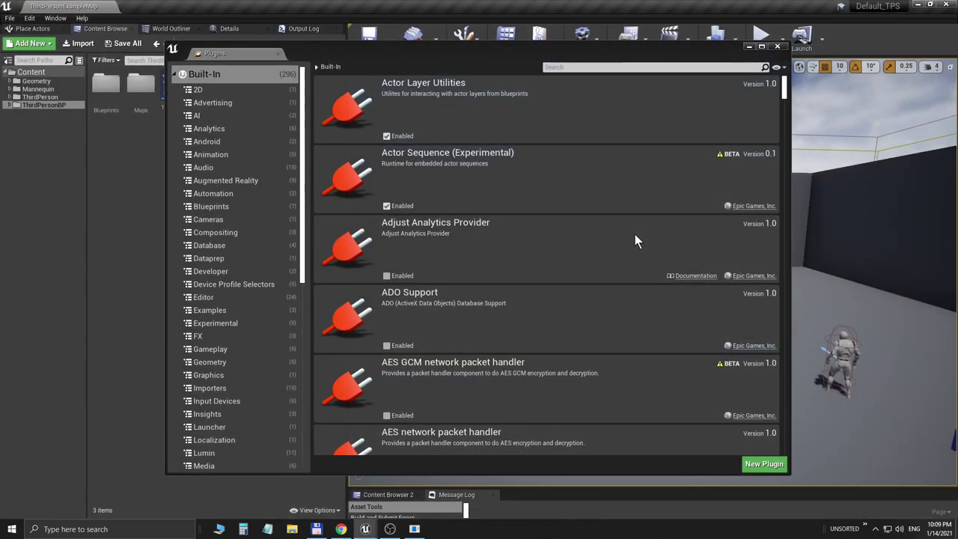
- Close the Plugins window and save all levels and assets of the project
left_click(778, 47)
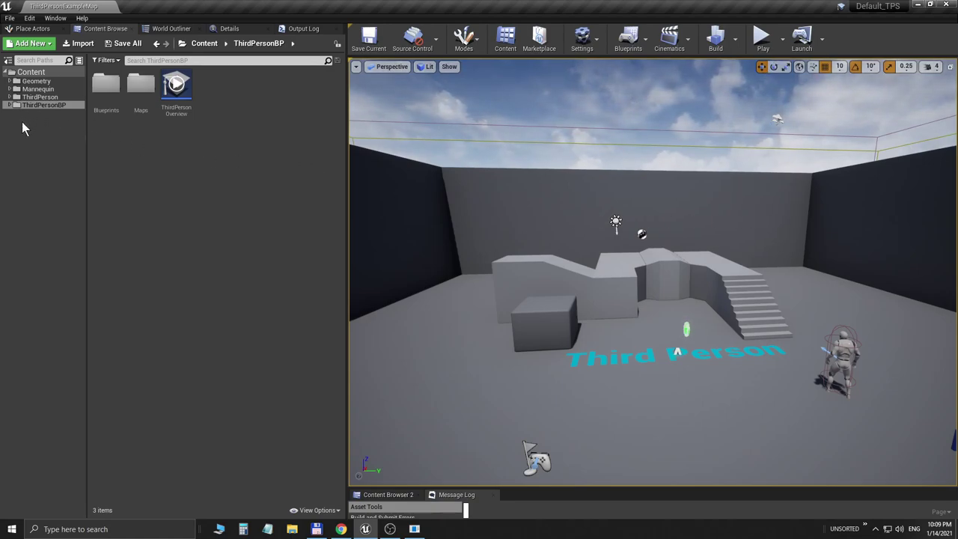
left_click(9, 18)
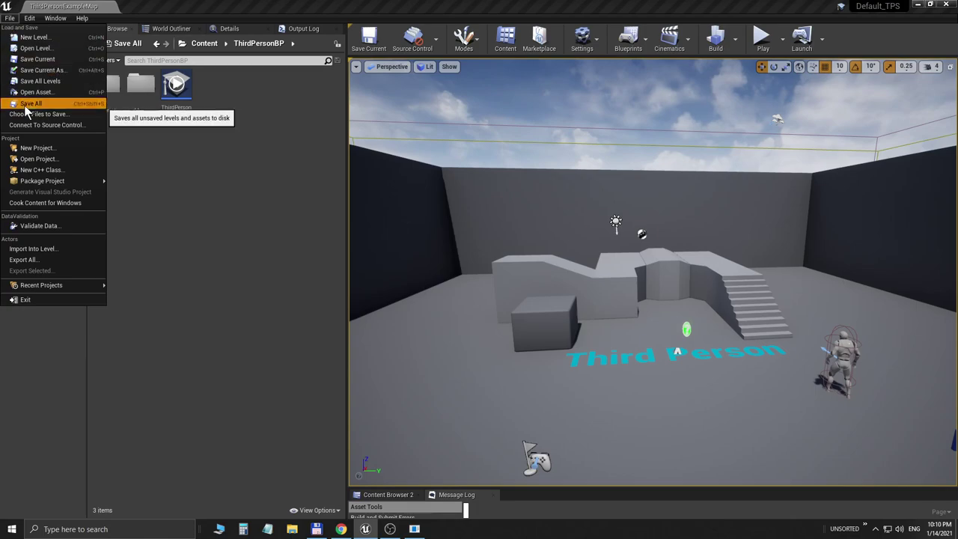
left_click(25, 102)
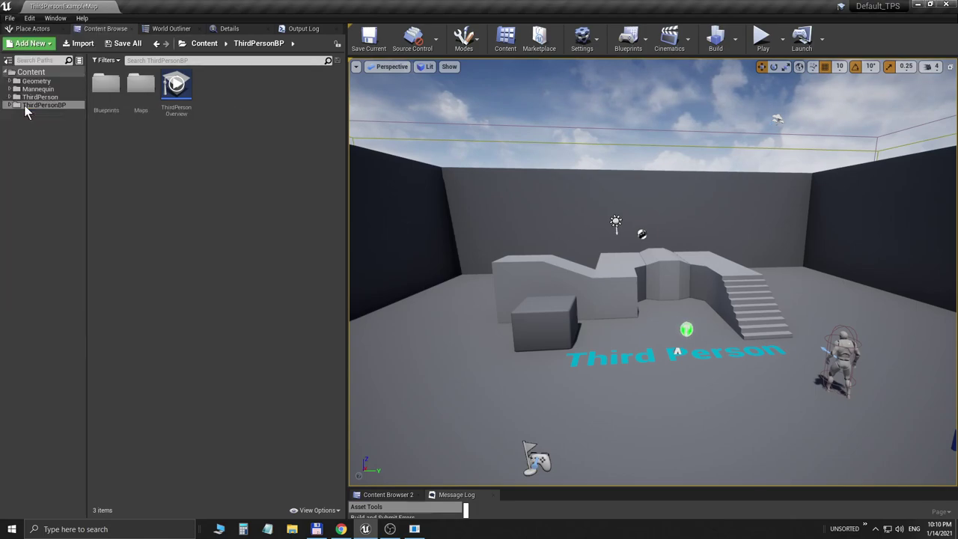
- Close the Unreal Editor, switch to Total Commander and open the Content folder of the Default_TPS project
left_click(949, 6)
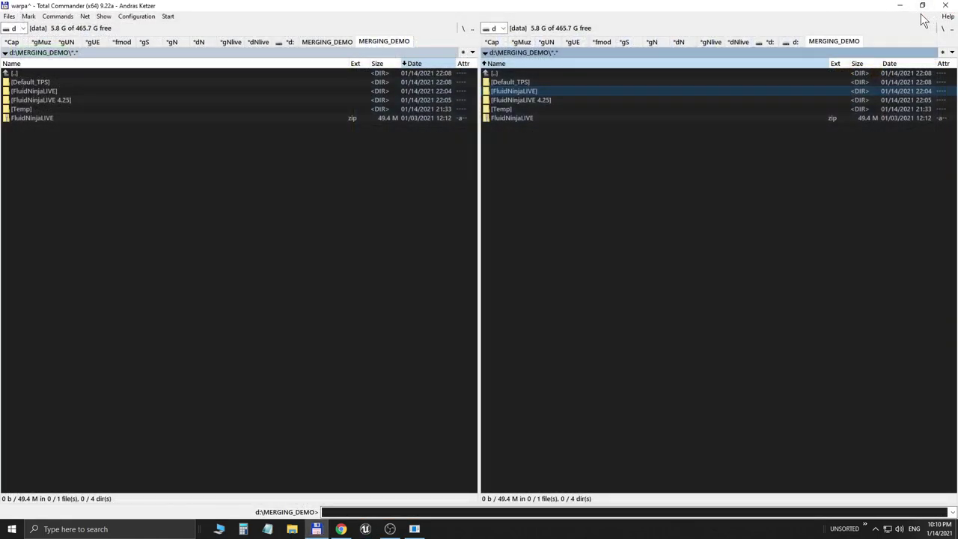
key("Up")
key("space")
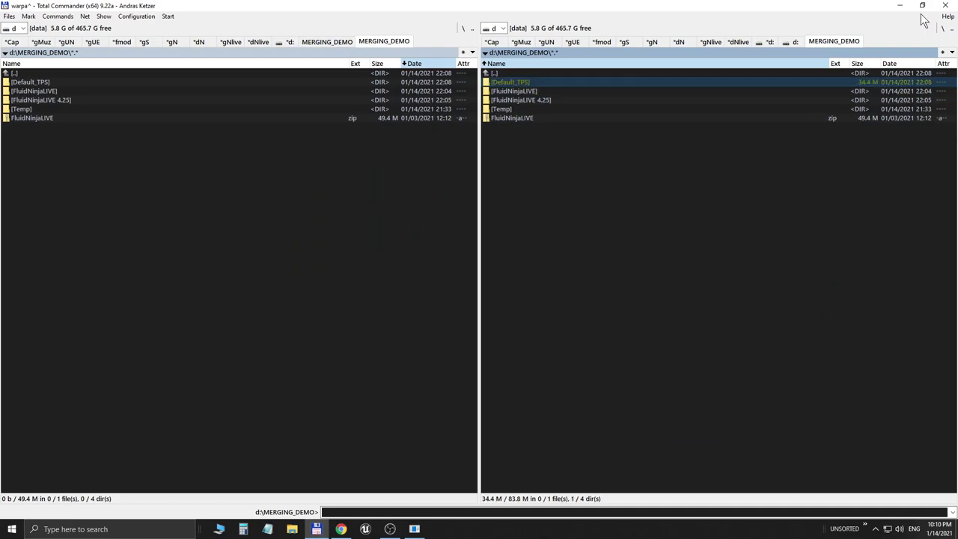
key("space")
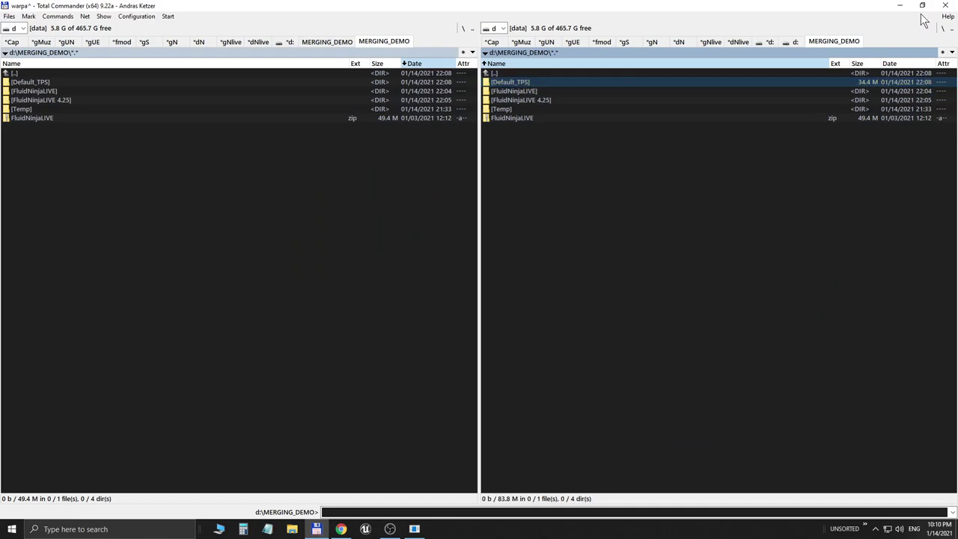
key("Return")
key("Down")
key("Down")
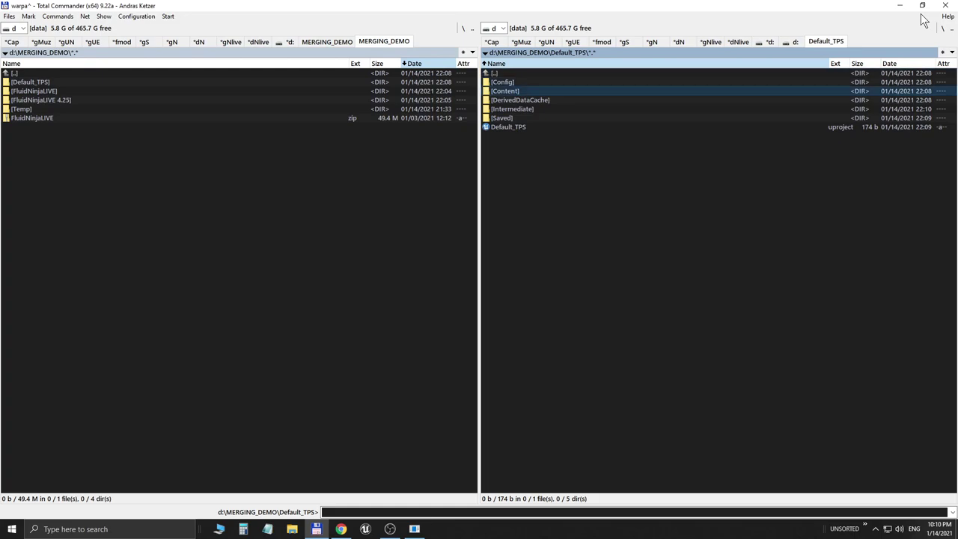
key("Return")
key("Down")
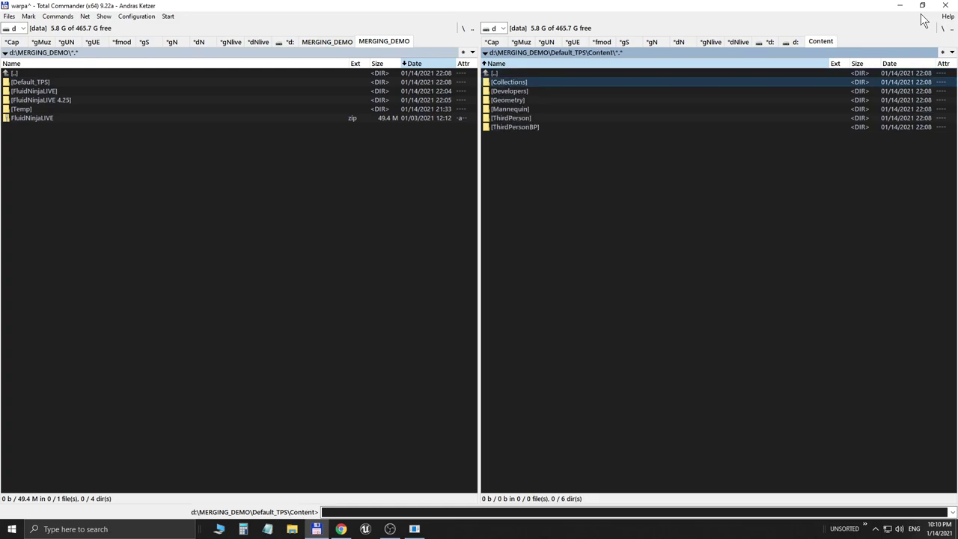
- In the other file pane, open the Content folder of the FluidNinjaLIVE 4.25 project
key("Tab")
key("Down")
key("Return")
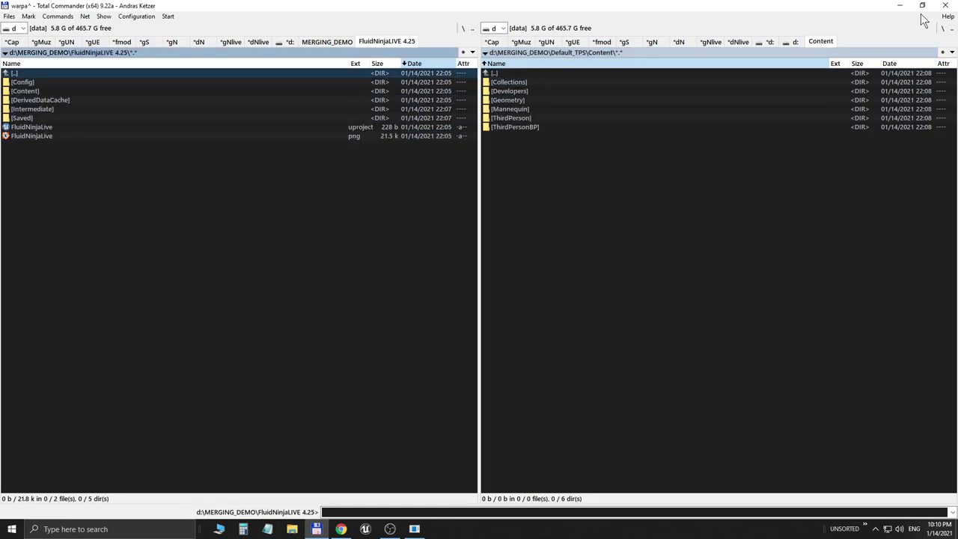
key("Down")
key("Down")
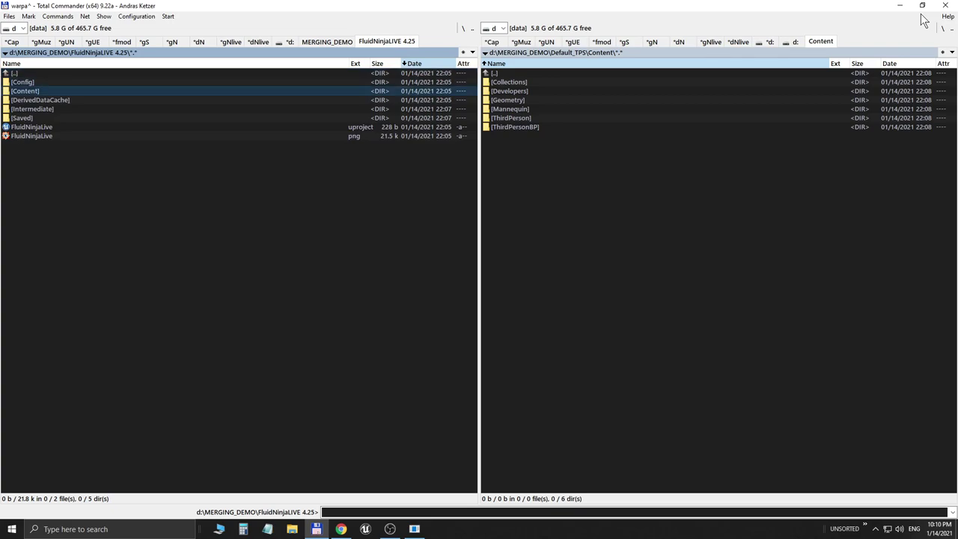
key("Return")
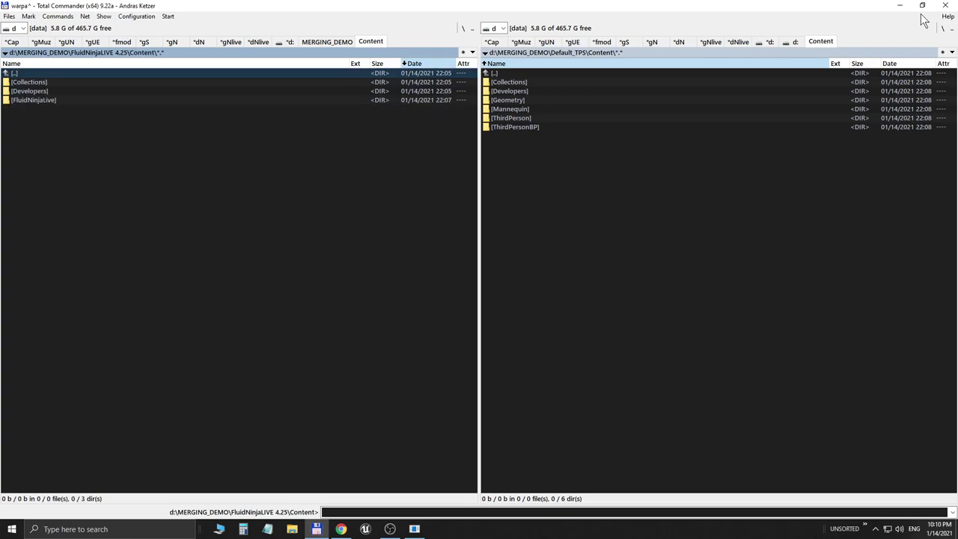
- Check the size of the FluidNinjaLive folder inside the FluidNinjaLIVE 4.25 Content folder
key("Down")
key("Down")
key("Down")
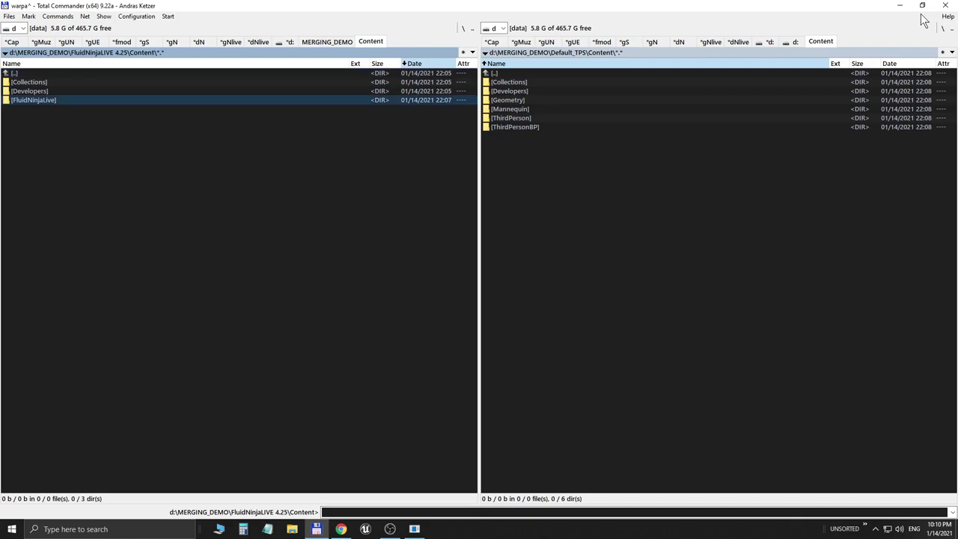
key("space")
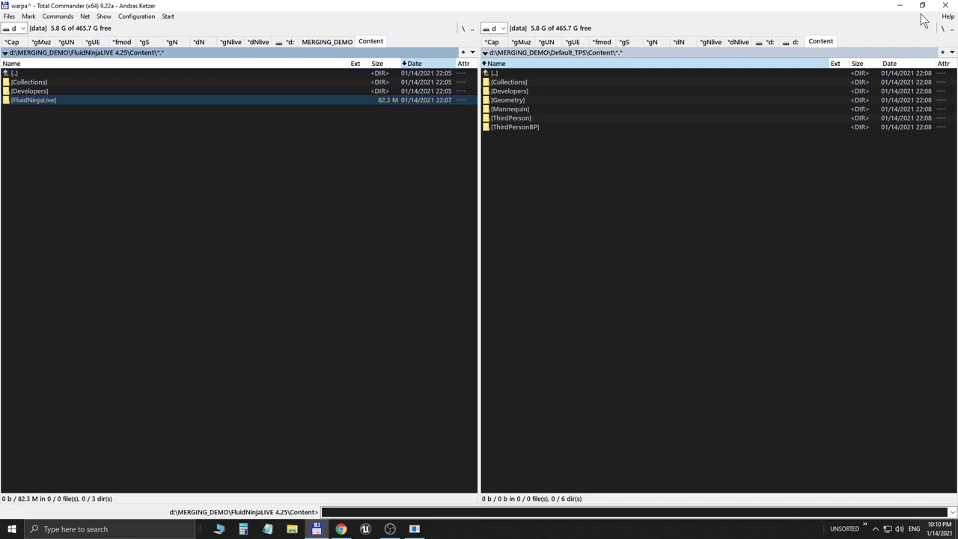
key("Home")
key("Return")
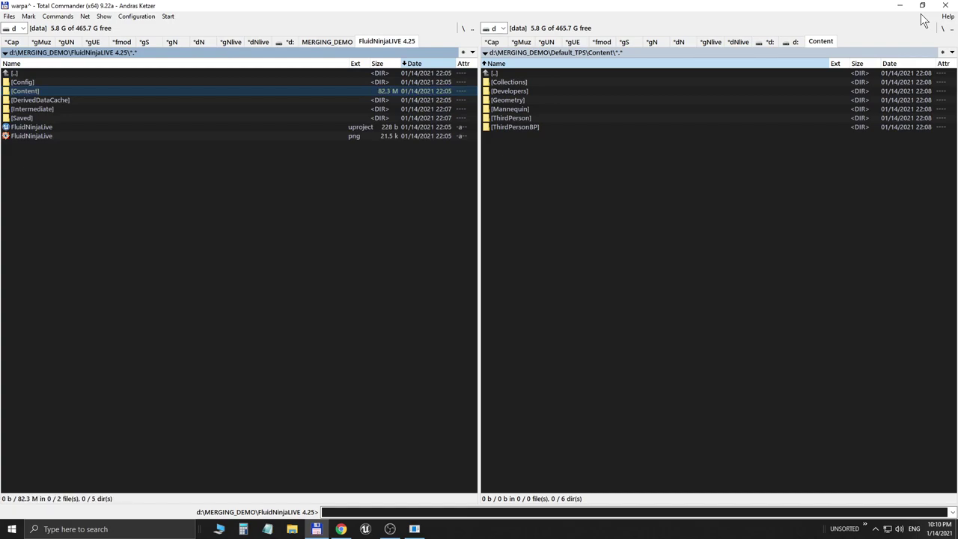
key("Return")
- Copy the FluidNinjaLive folder from the FluidNinjaLIVE 4.25 Content folder into the Content folder of Default_TPS
key("Down")
key("Down")
key("Down")
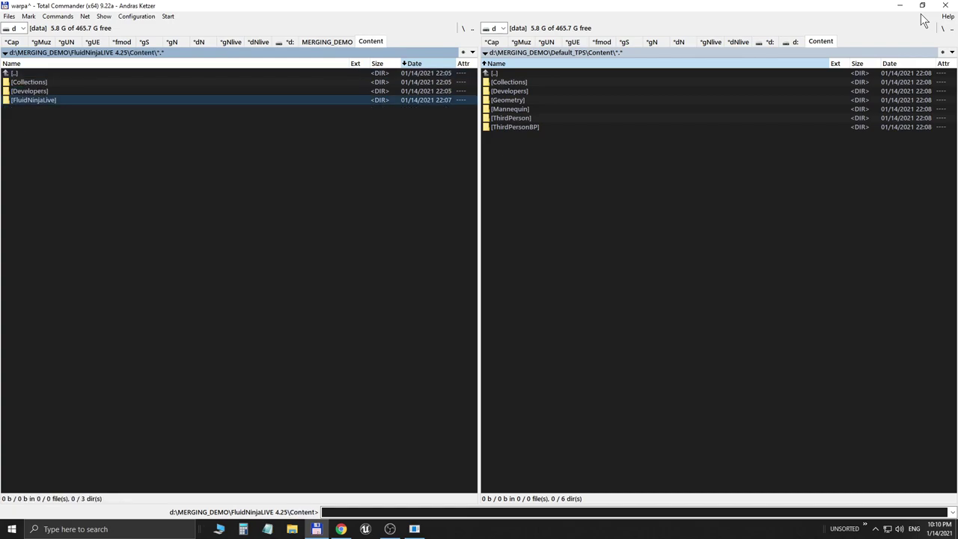
key("space")
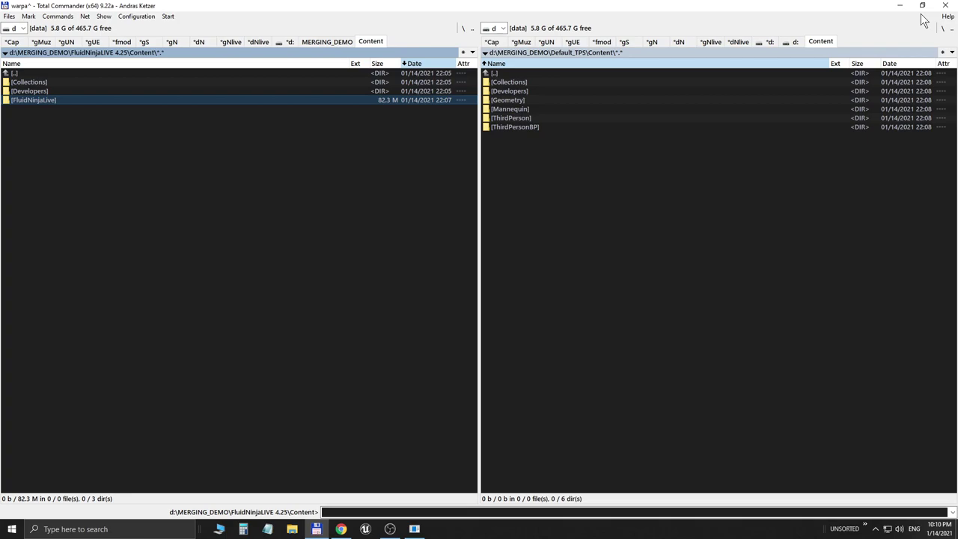
key("Tab")
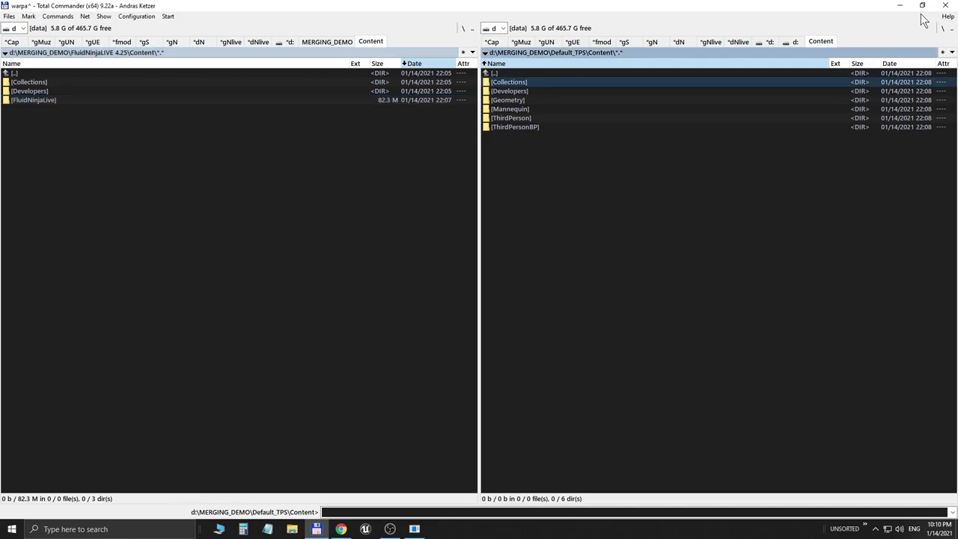
key("Tab")
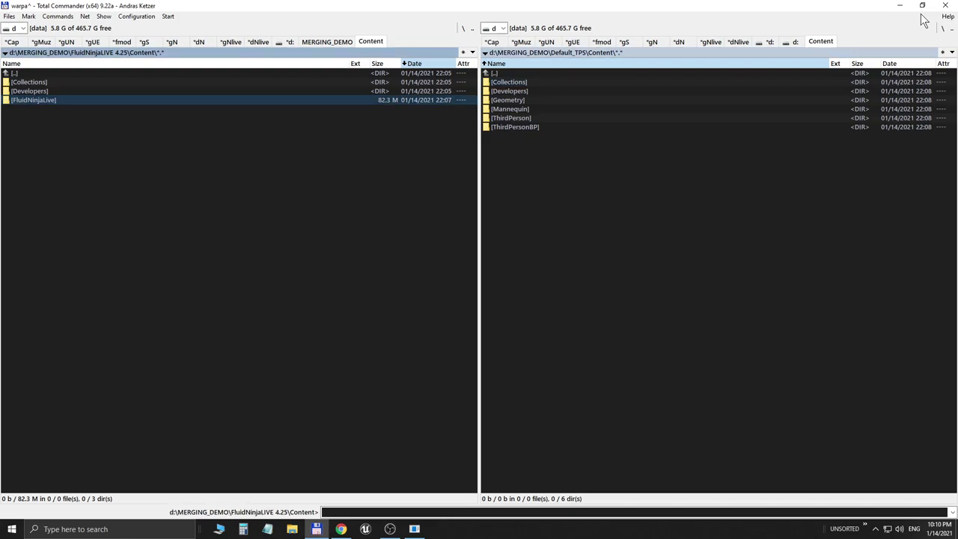
key("F5")
key("Return")
key("Tab")
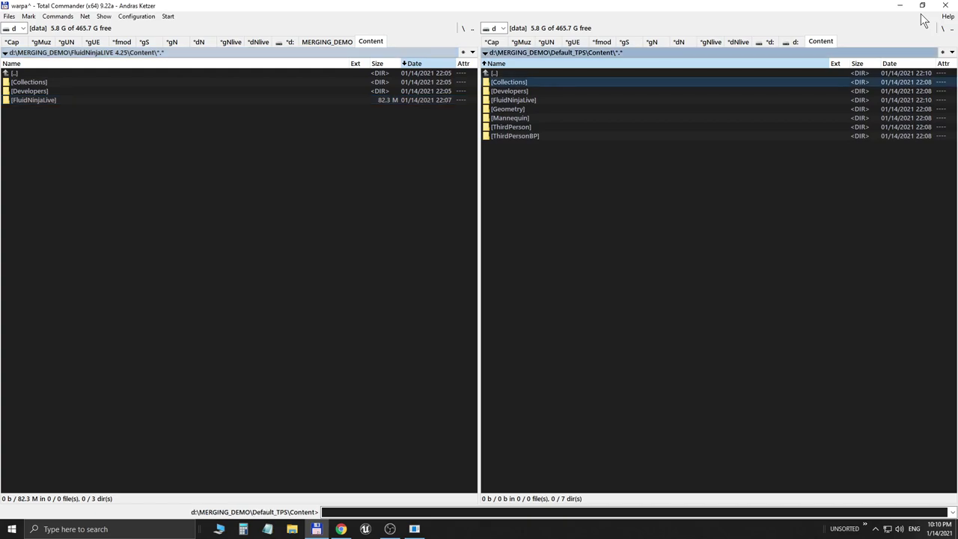
- Check the sizes of the ThirdPerson, ThirdPersonBP, Mannequin, Geometry and FluidNinjaLive folders in the Default_TPS Content folder
key("End")
key("Up")
key("space")
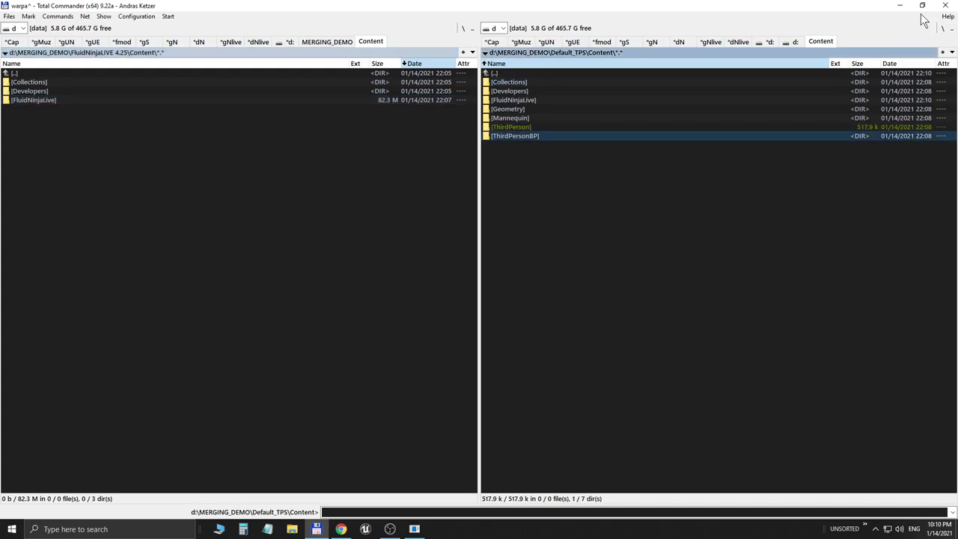
key("space")
key("Up")
key("Up")
key("space")
key("Up")
key("space")
key("Up")
key("space")
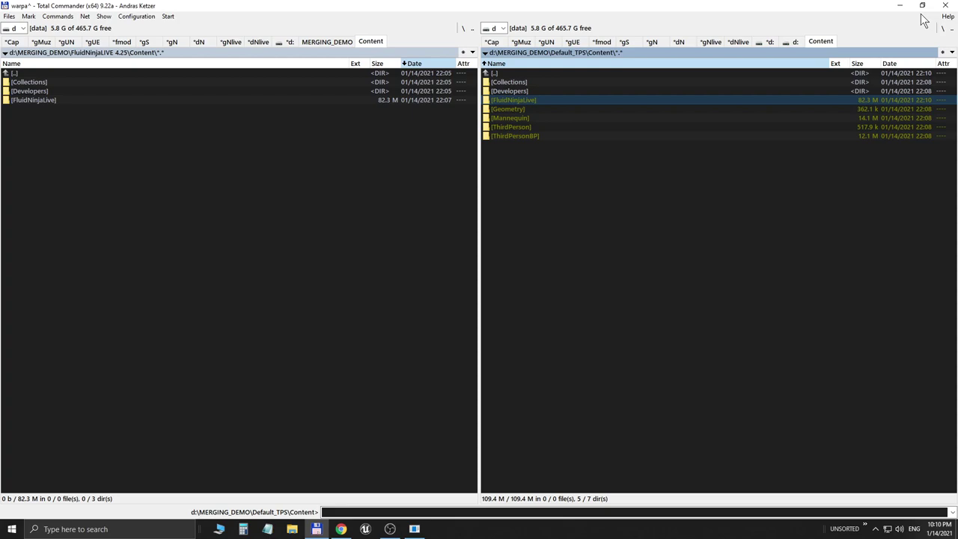
- Go back up to the Default_TPS folder and reopen its uproject file in the Unreal Editor
key("End")
key("Home")
key("Return")
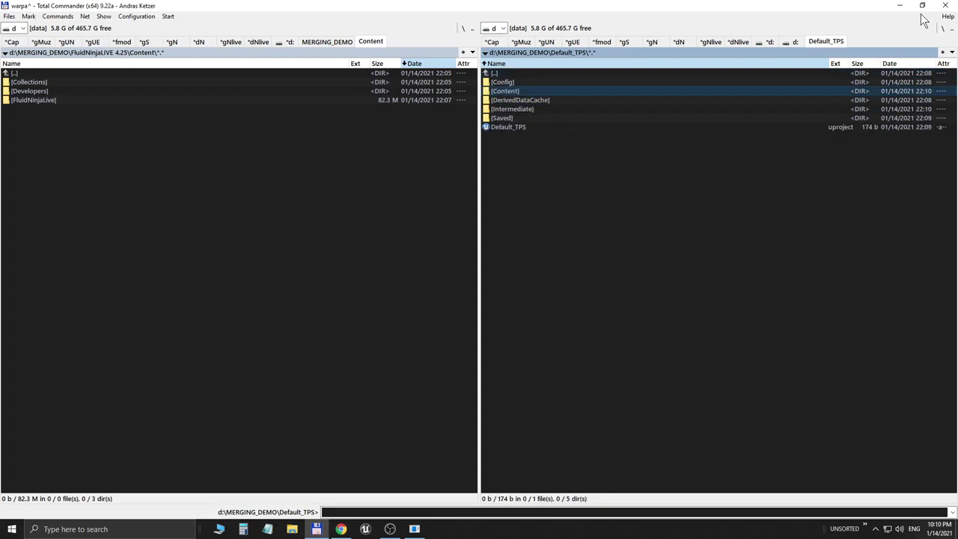
key("End")
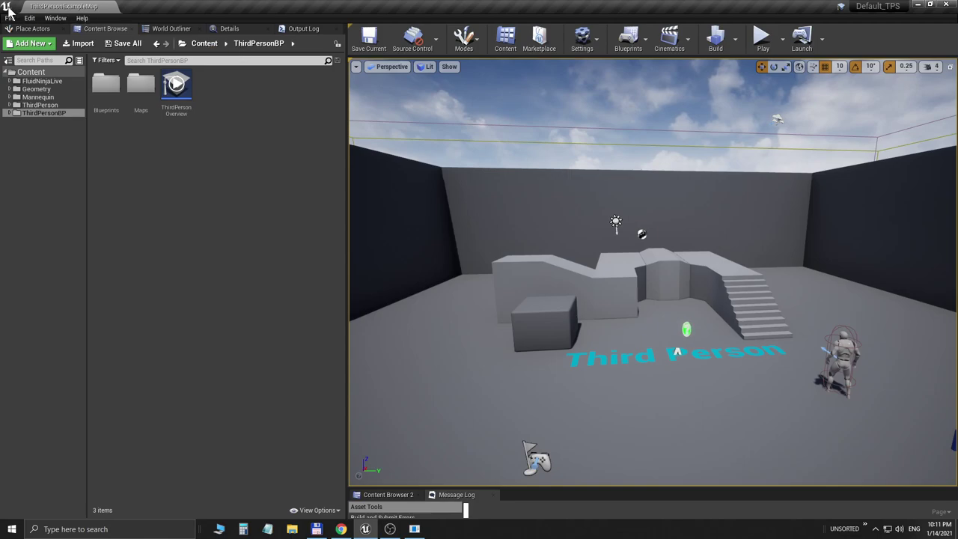
- Set the colour of the FluidNinjaLive content folder to pure red (FF0000FF)
left_click(42, 80)
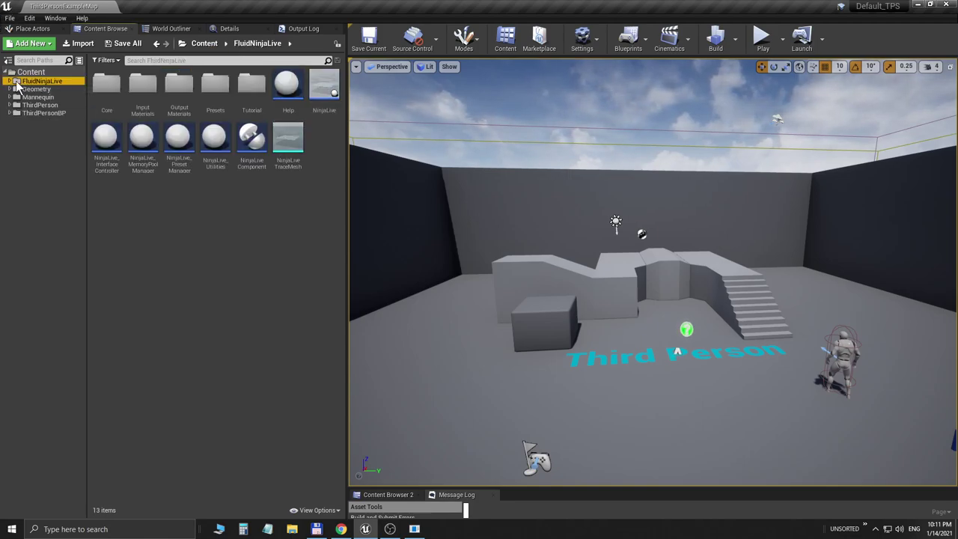
right_click(15, 83)
left_click(63, 155)
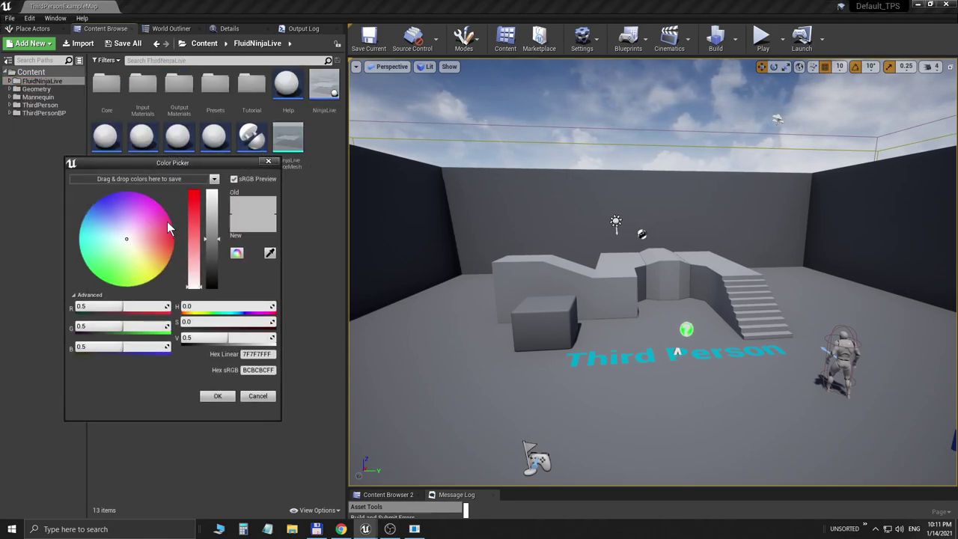
left_click_drag(194, 211, 212, 191)
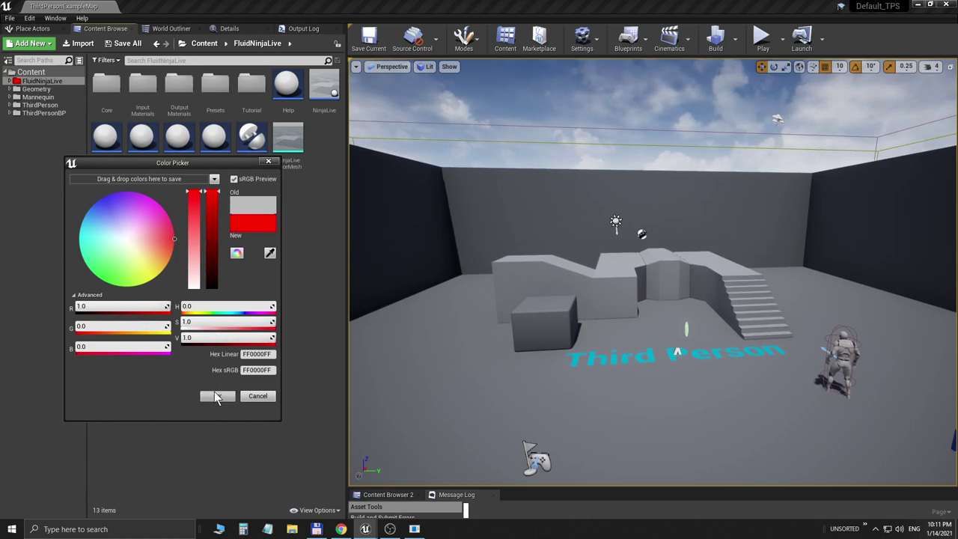
left_click(217, 397)
- Show the FluidNinjaLive assets as a list and place the NinjaLive blueprint on the floor by the Third Person text
left_click(9, 81)
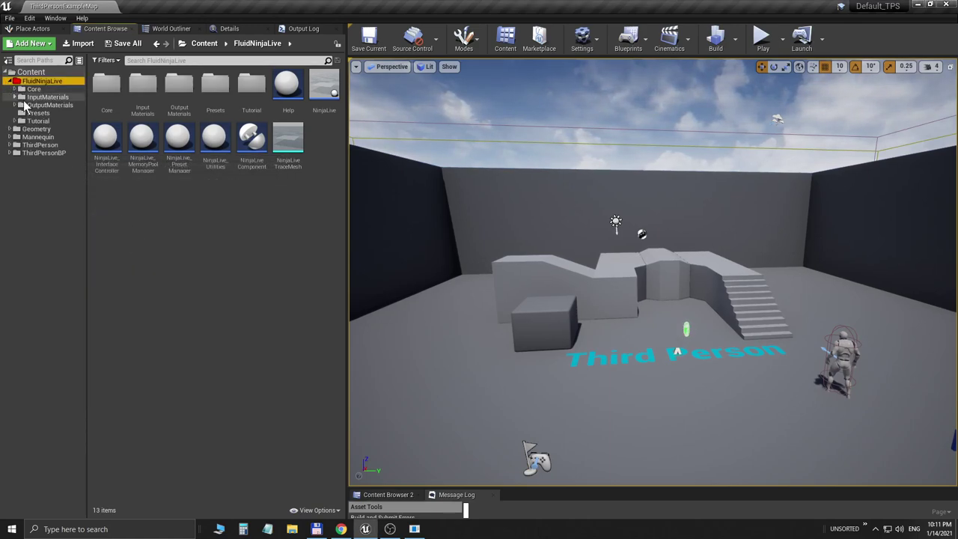
left_click(320, 508)
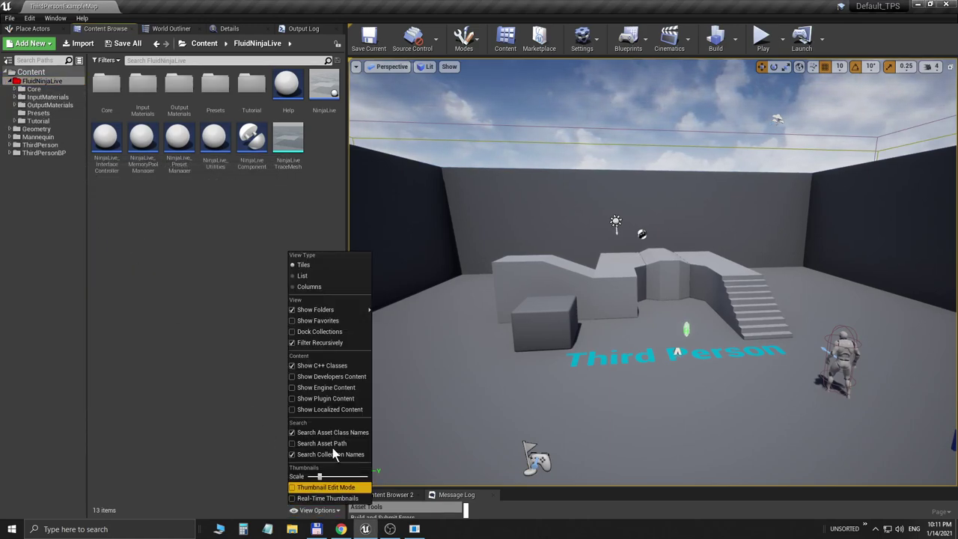
left_click(312, 283)
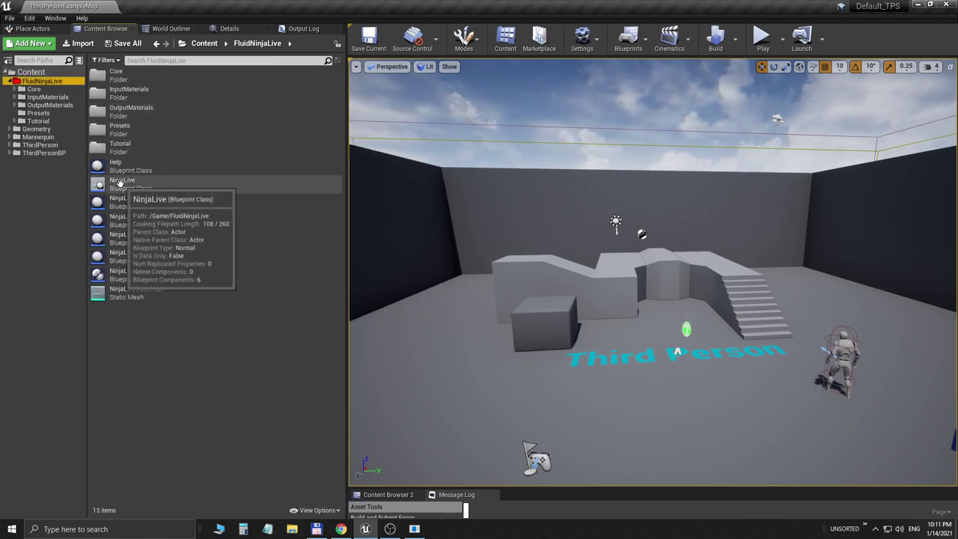
left_click_drag(120, 183, 669, 371)
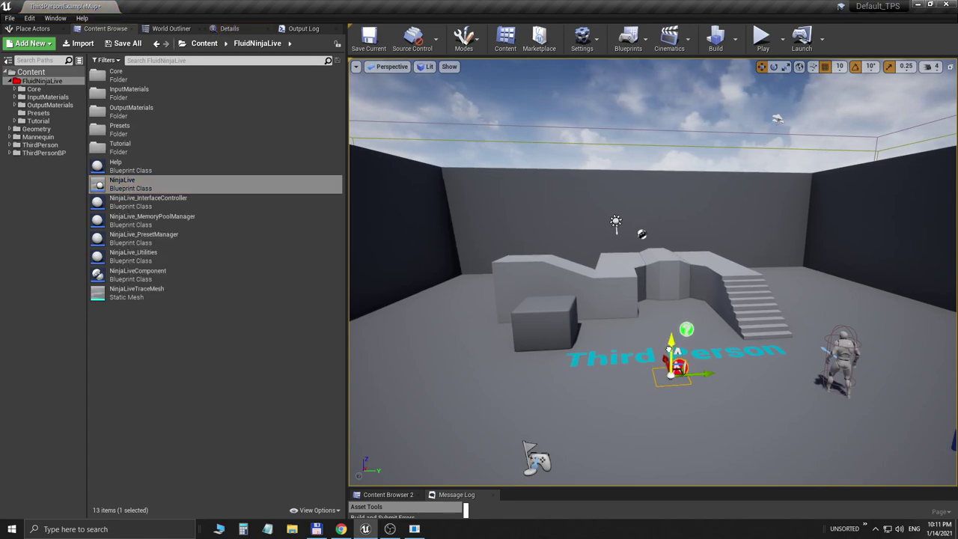
- In the NinjaLive actor's Live Interaction details, set the Trace Mesh Size to 5 in X and Y
left_click(229, 29)
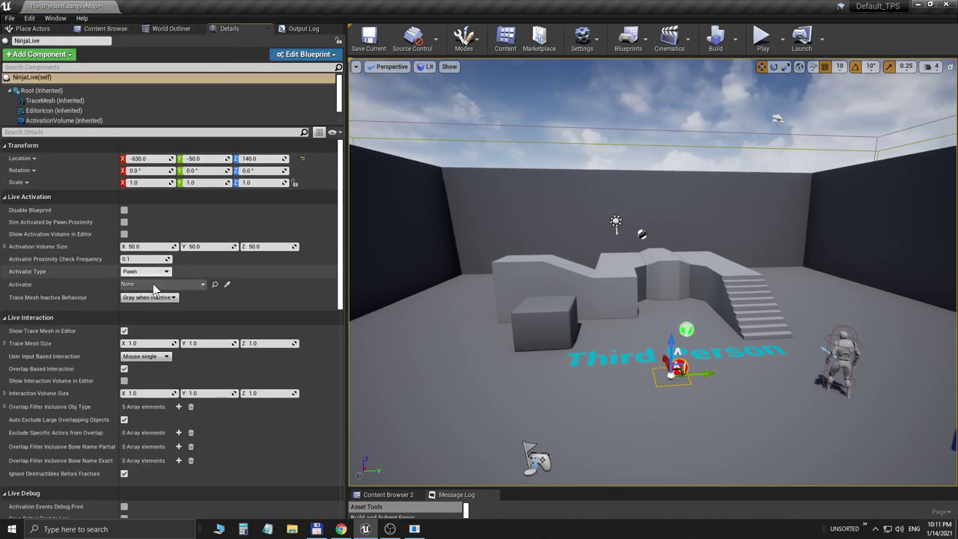
left_click(32, 195)
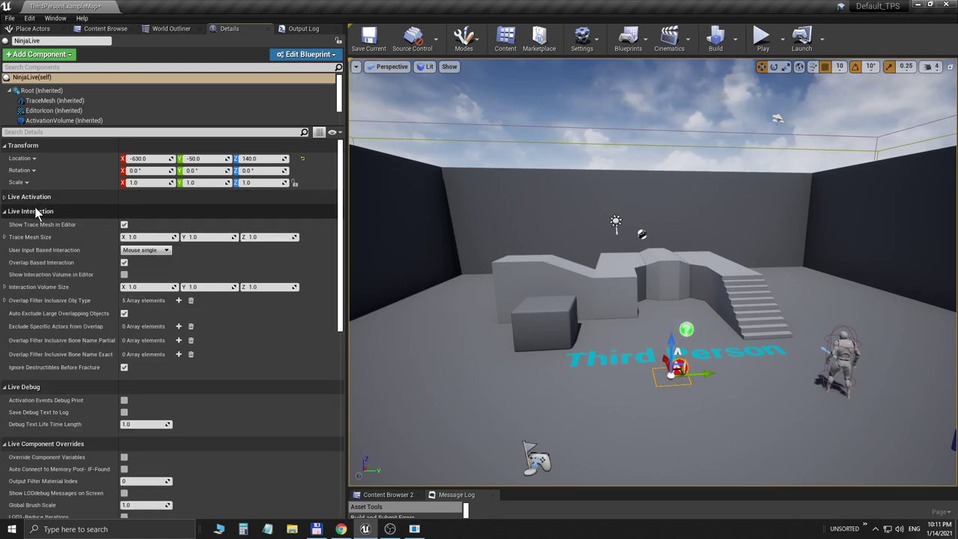
left_click(146, 237)
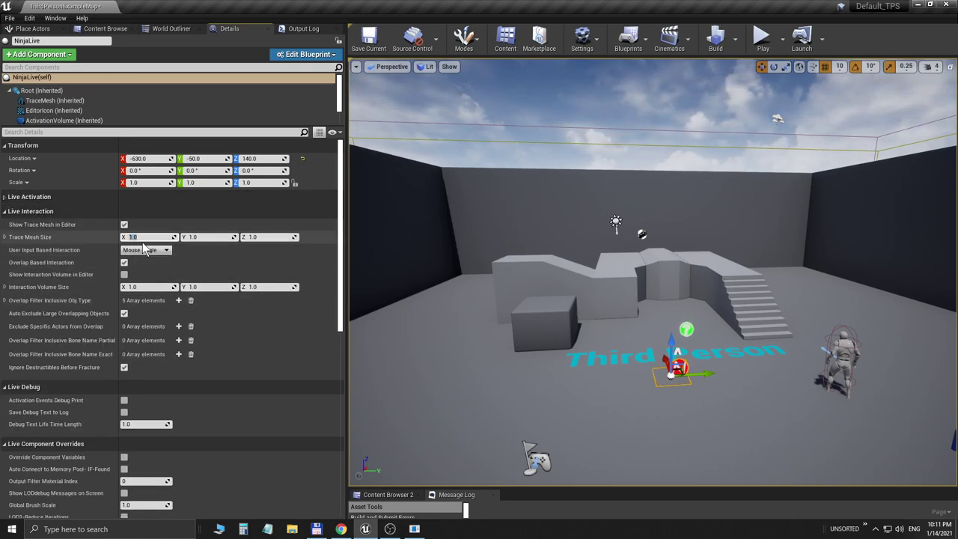
type("5")
key("Tab")
type("5")
key("Return")
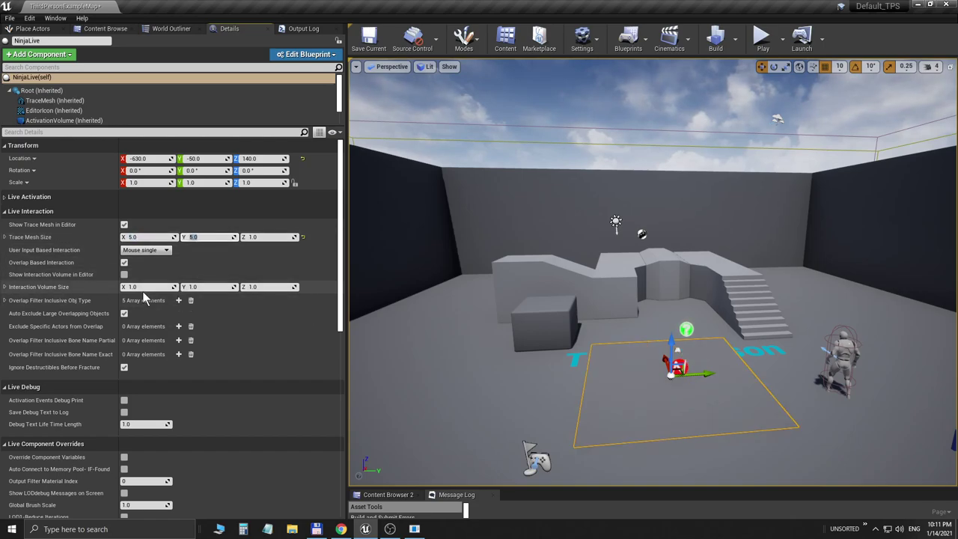
- Set the NinjaLive actor's Interaction Volume Size to 5 in X and Y
left_click(142, 289)
type("5")
key("Tab")
type("5")
key("Return")
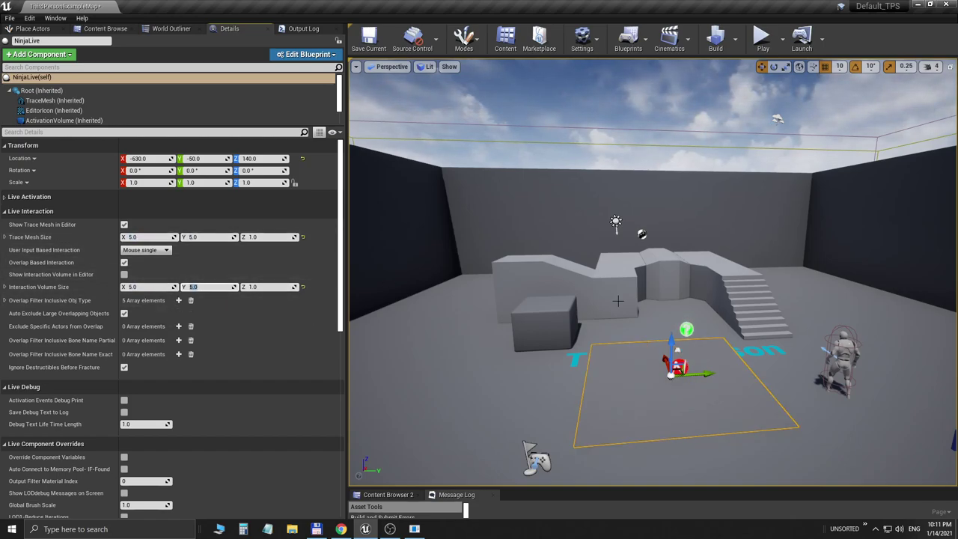
- Switch the viewport to full screen and play the level to test the NinjaLive actor
left_click(755, 274)
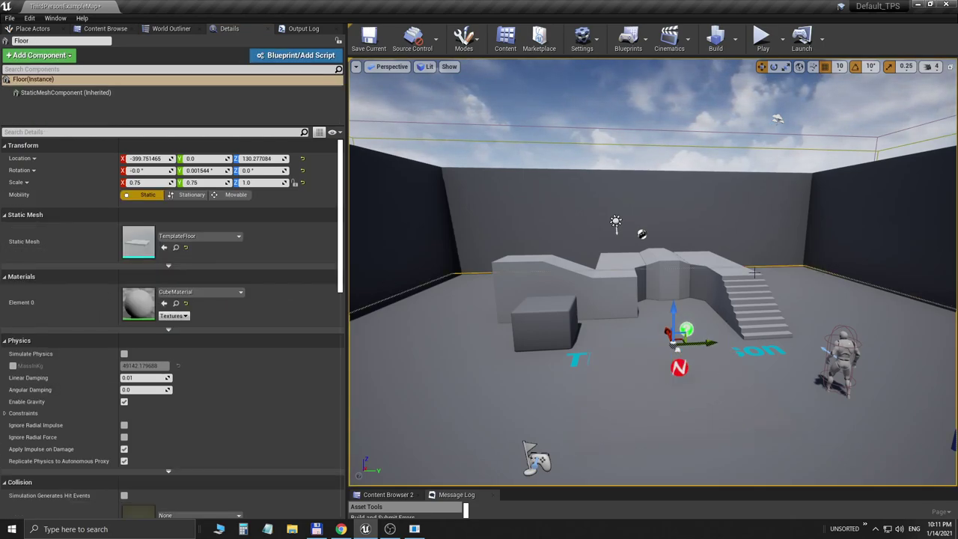
mouse_move(715, 313)
right_mouse_down()
mouse_move(696, 322)
mouse_move(730, 314)
right_mouse_up()
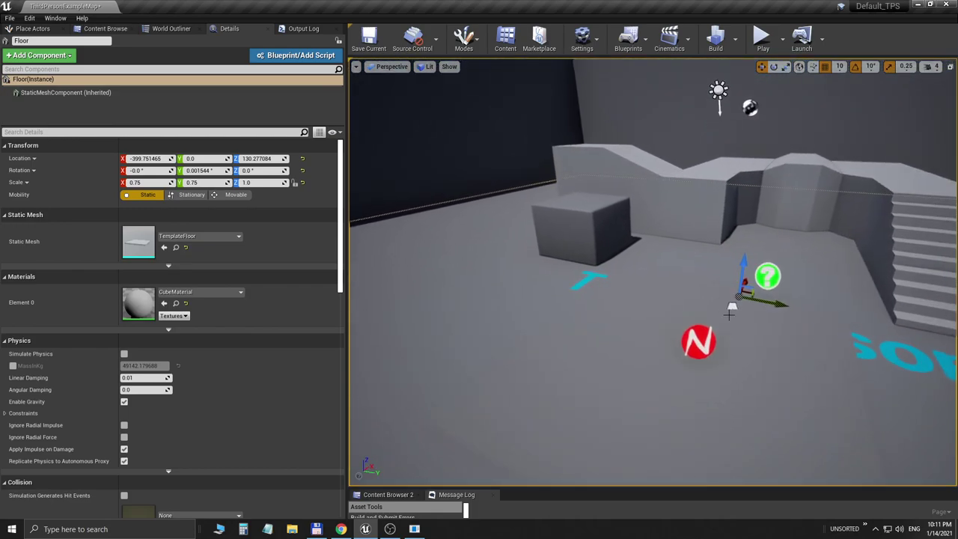
key("F11")
key("alt+p")
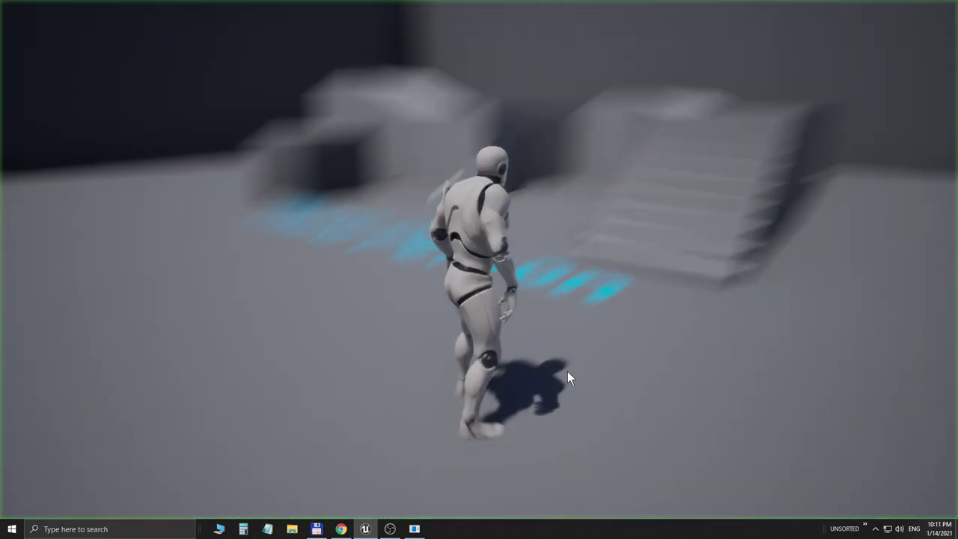
- Run the character around inside the NinjaLive area to test its interaction, stop the play session and leave full screen
key("w")
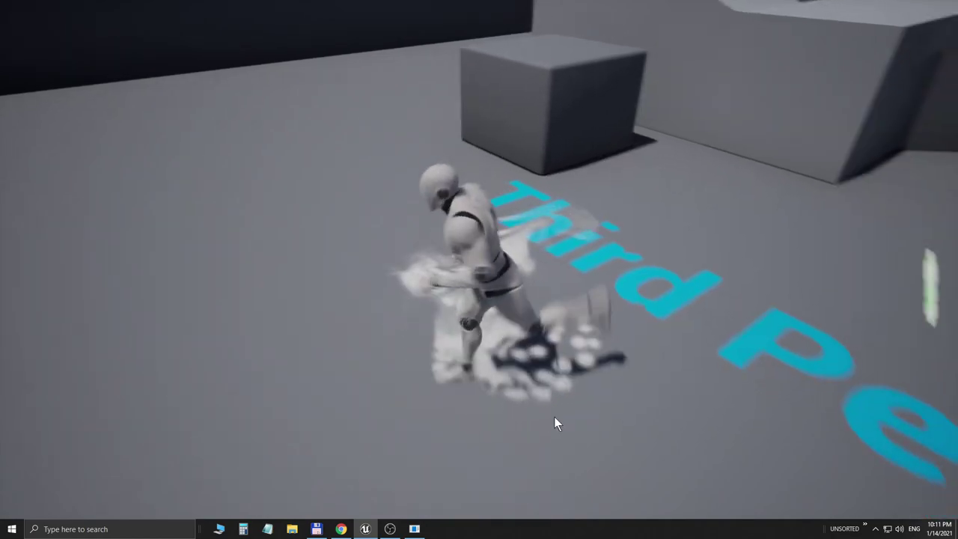
key("w")
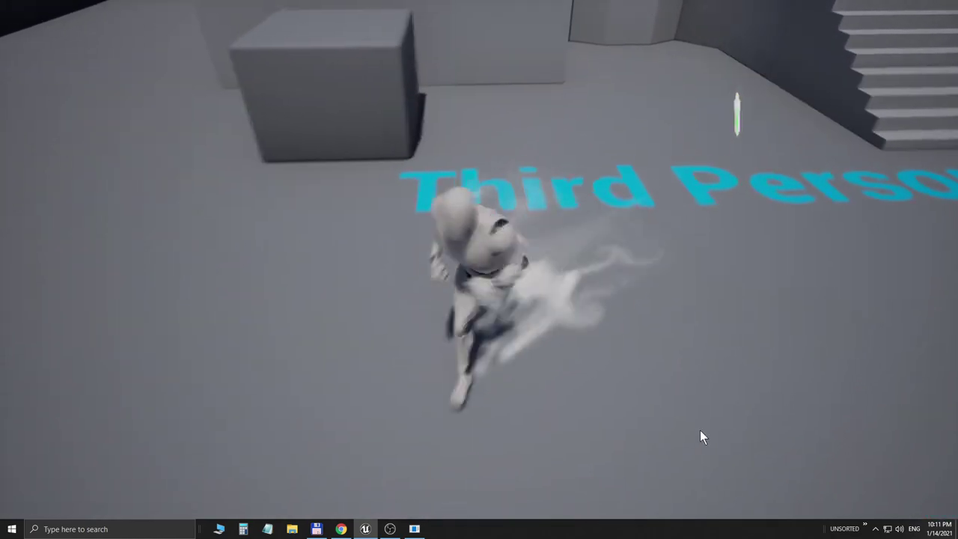
key("w")
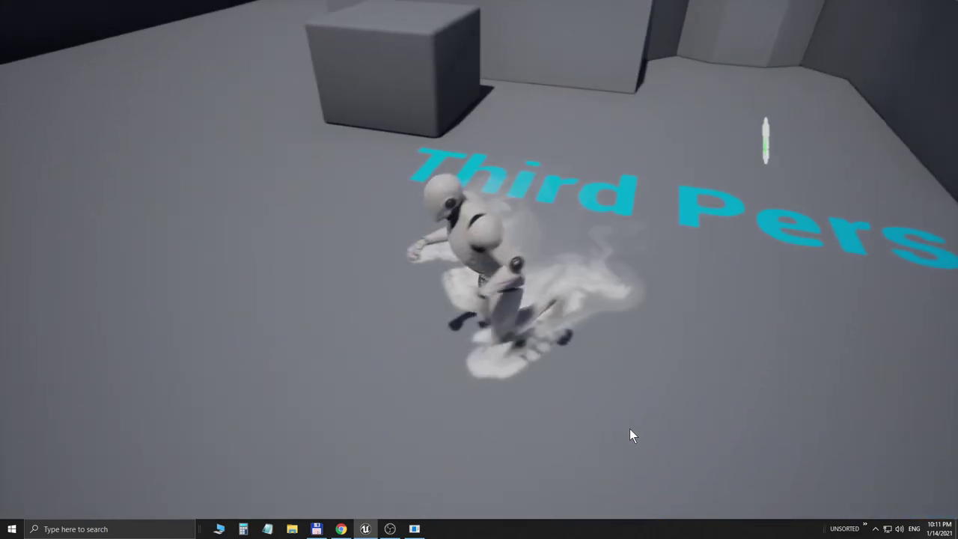
key("w")
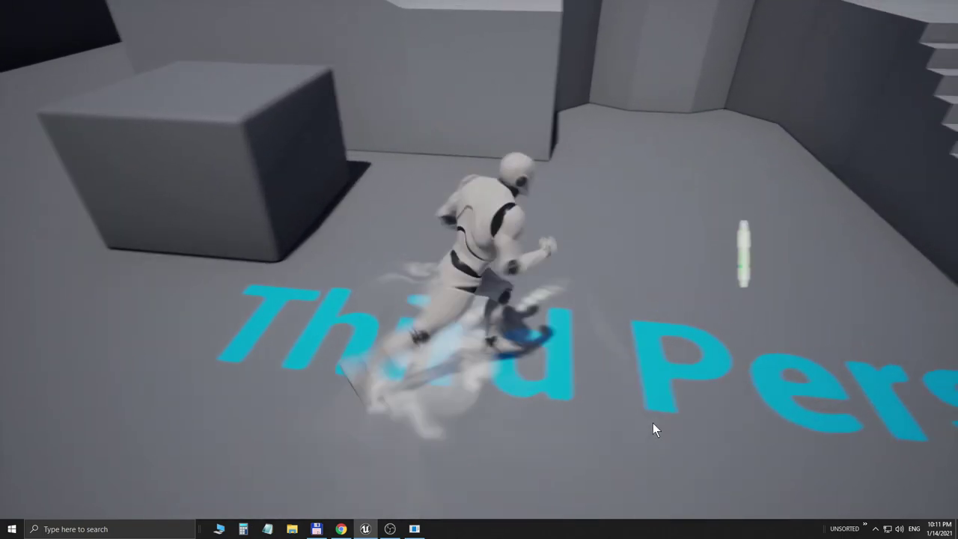
key("w")
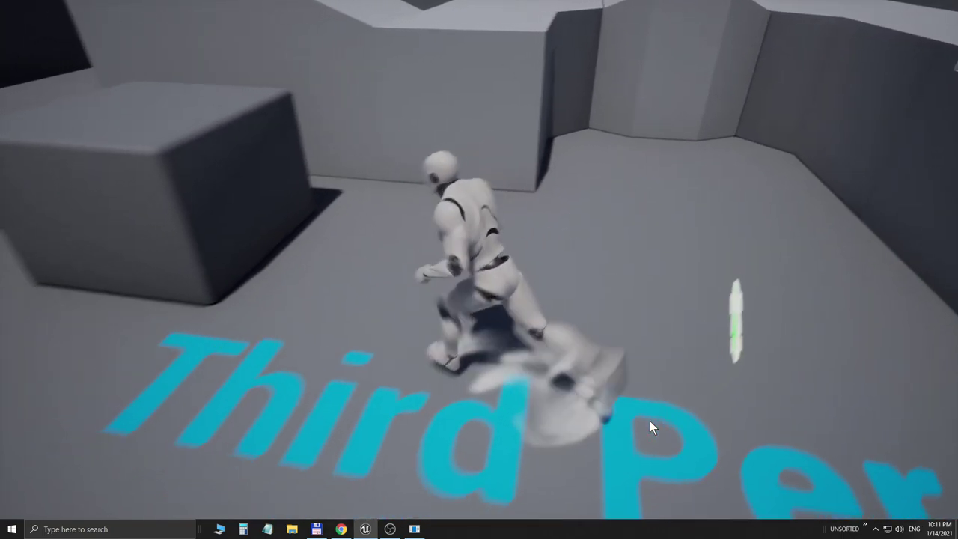
key("w")
key("Escape")
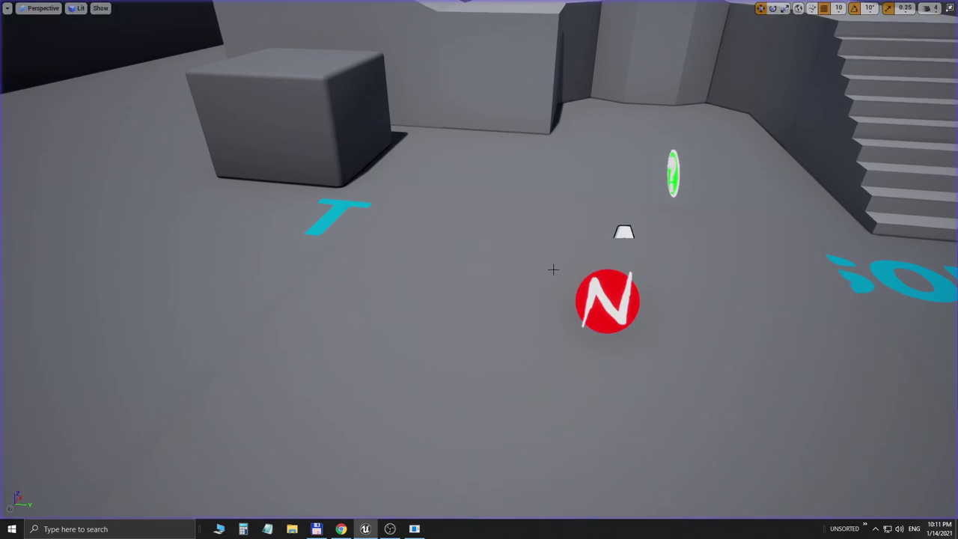
key("F11")
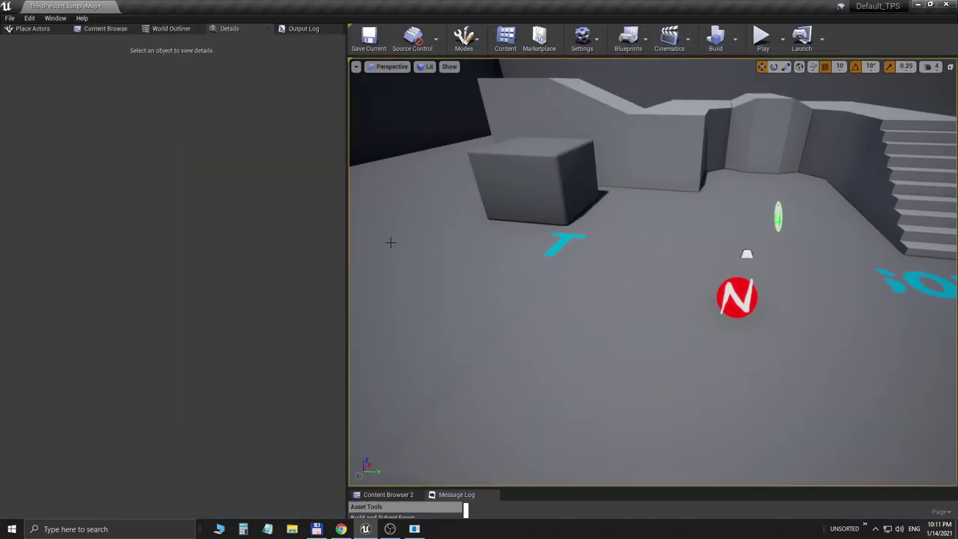
right_click_drag(644, 299, 576, 303)
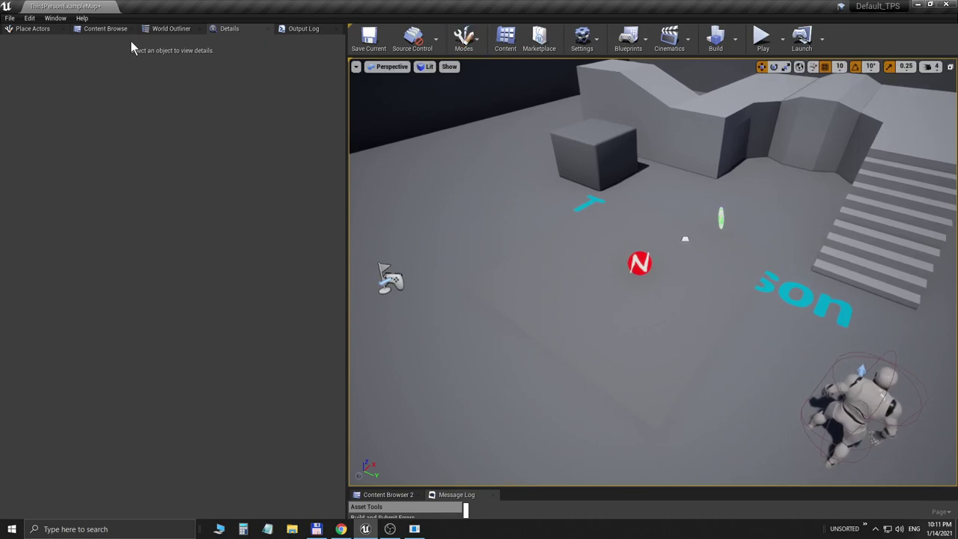
- Show the FluidNinjaLive content and review plan.txt in Notepad, highlighting items 2 and 3 about merging to standard and custom trace channel projects
left_click(106, 29)
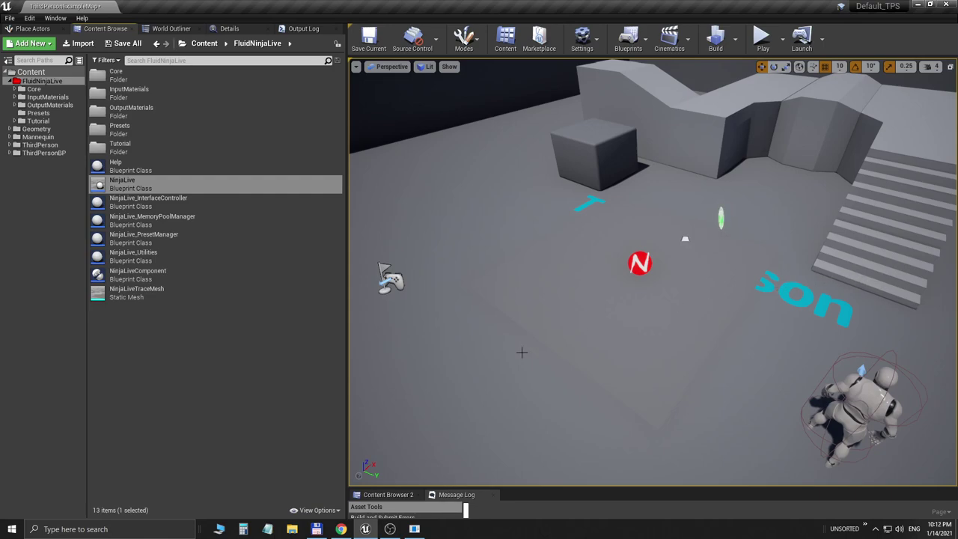
left_click(414, 529)
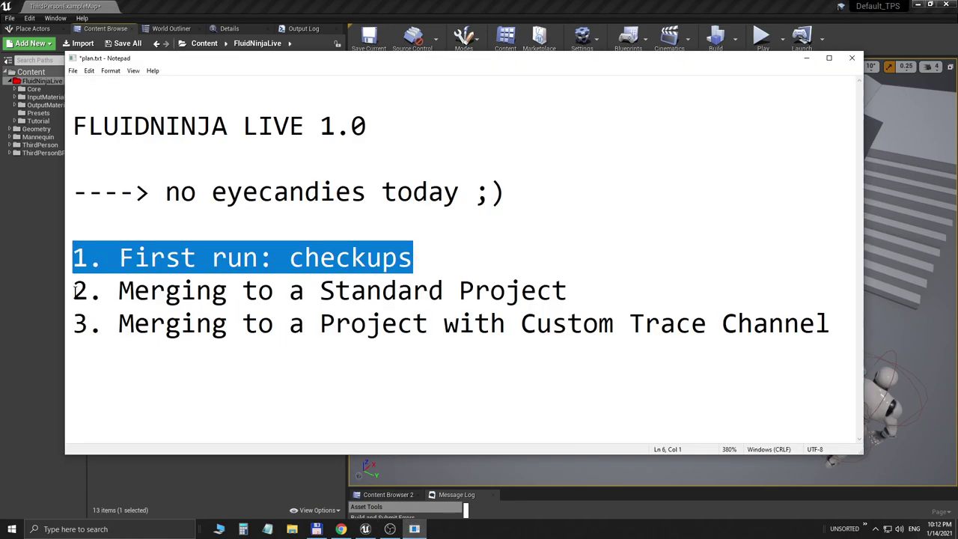
left_click_drag(76, 291, 600, 277)
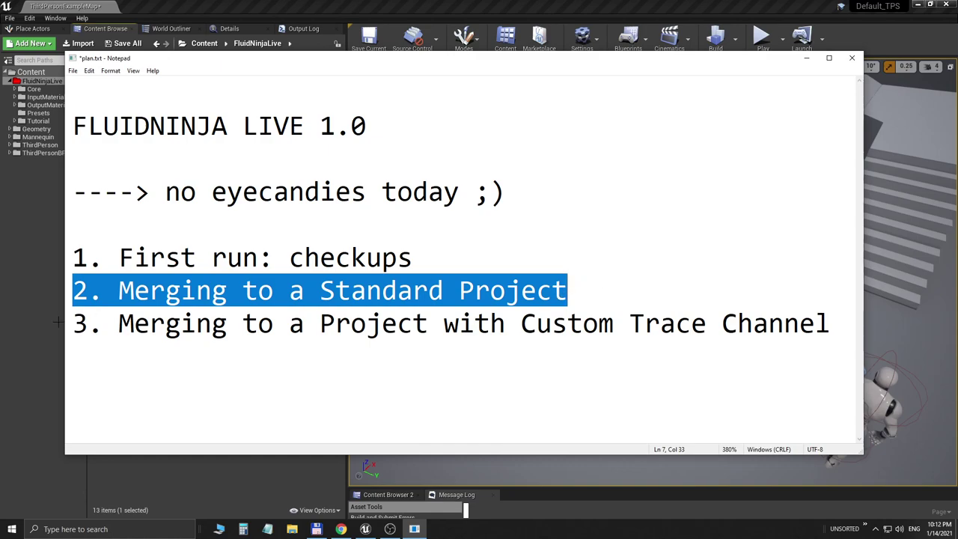
left_click_drag(73, 323, 440, 326)
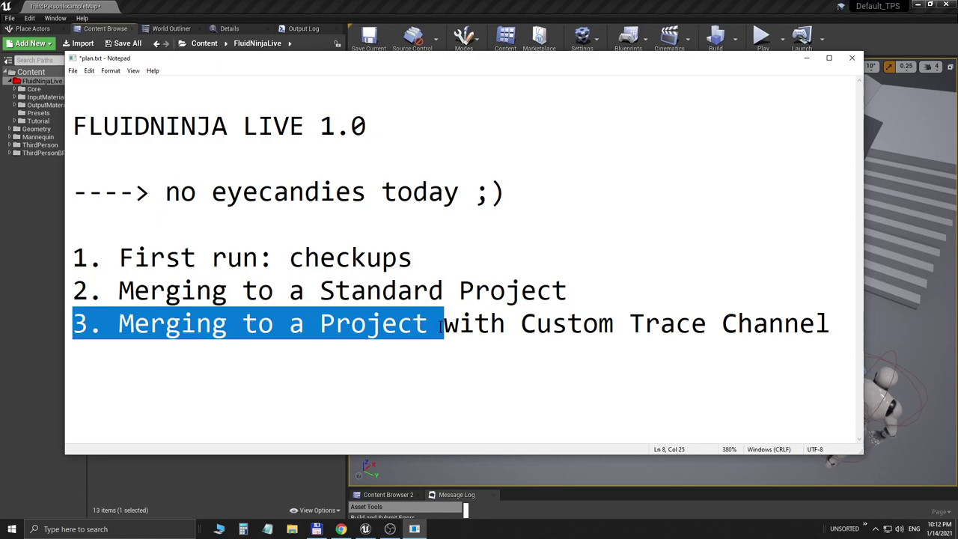
left_click_drag(503, 324, 831, 325)
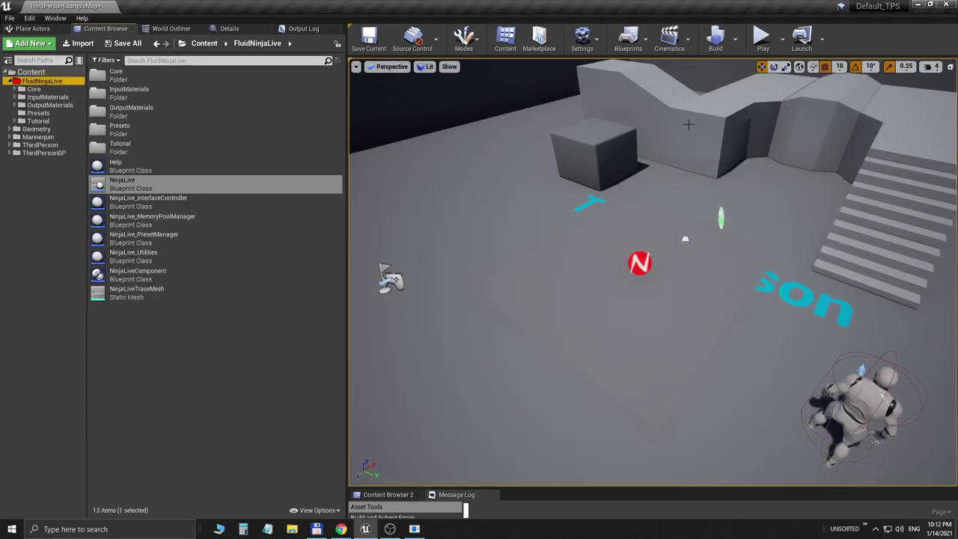
- Save the ThirdPersonExampleMap changes and close the Default_TPS project in Unreal Editor
left_click(9, 18)
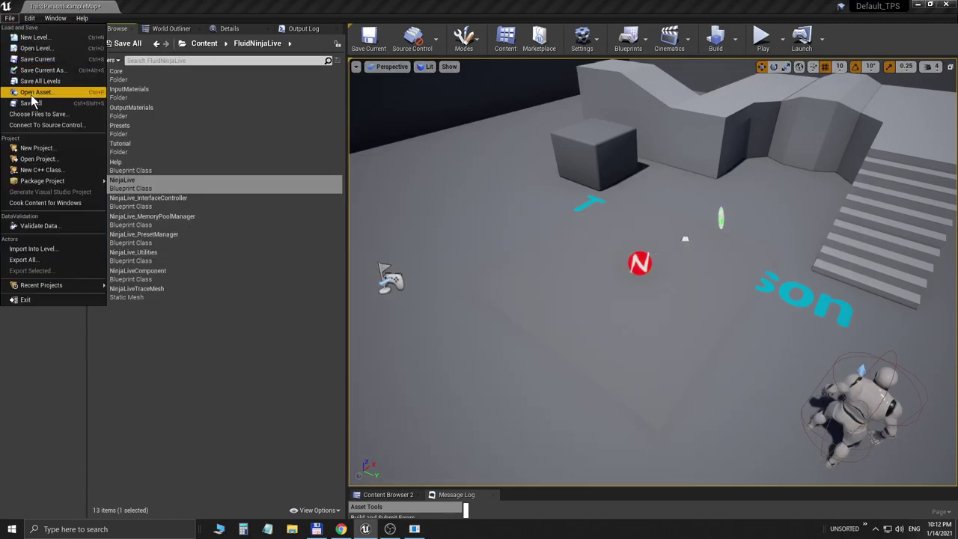
left_click(626, 17)
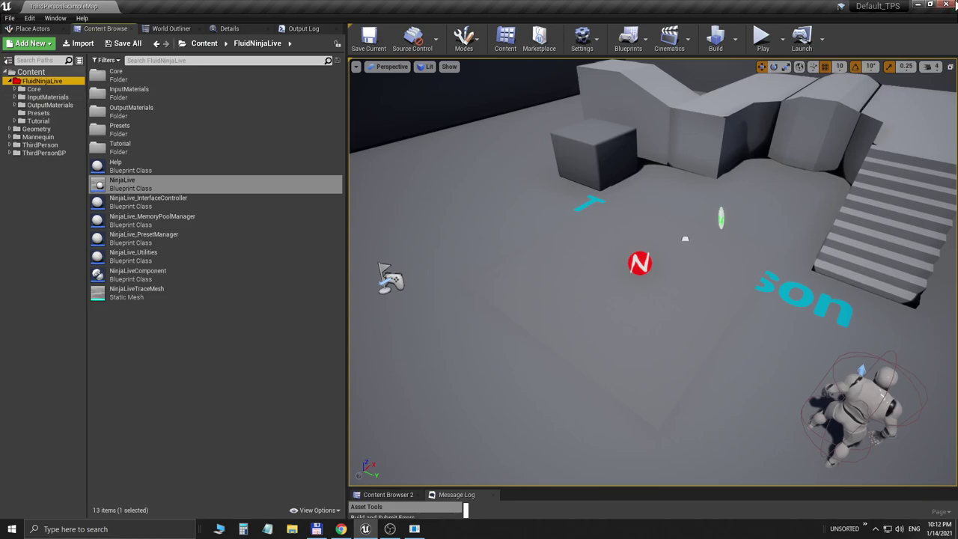
left_click(948, 5)
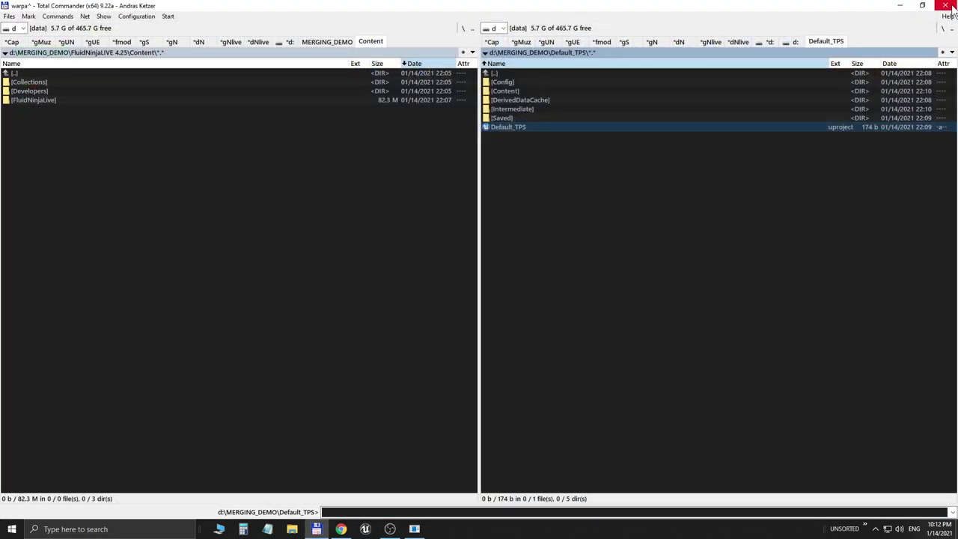
- Show the MERGING_DEMO folder in both file lists of Total Commander
key("BackSpace")
key("alt+F1")
key("Return")
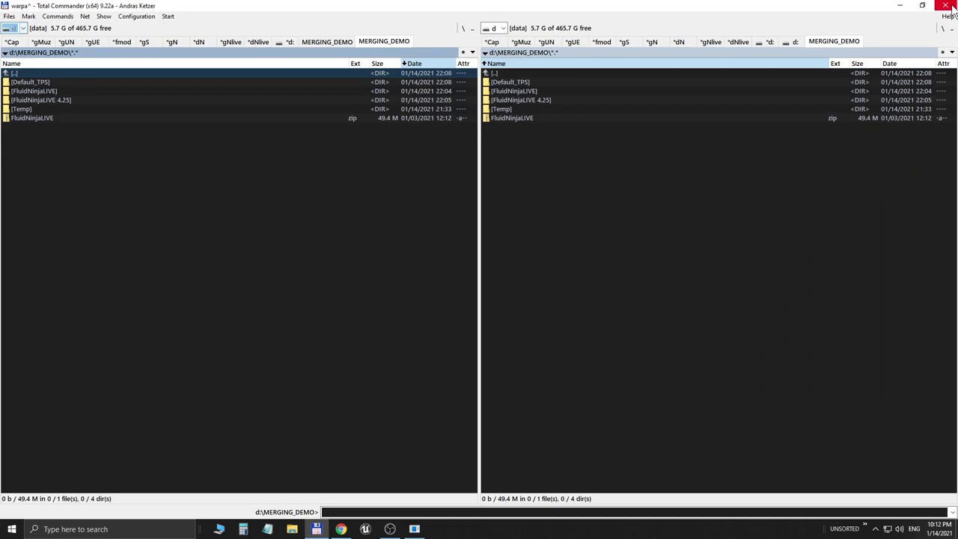
key("Tab")
key("Tab")
key("End")
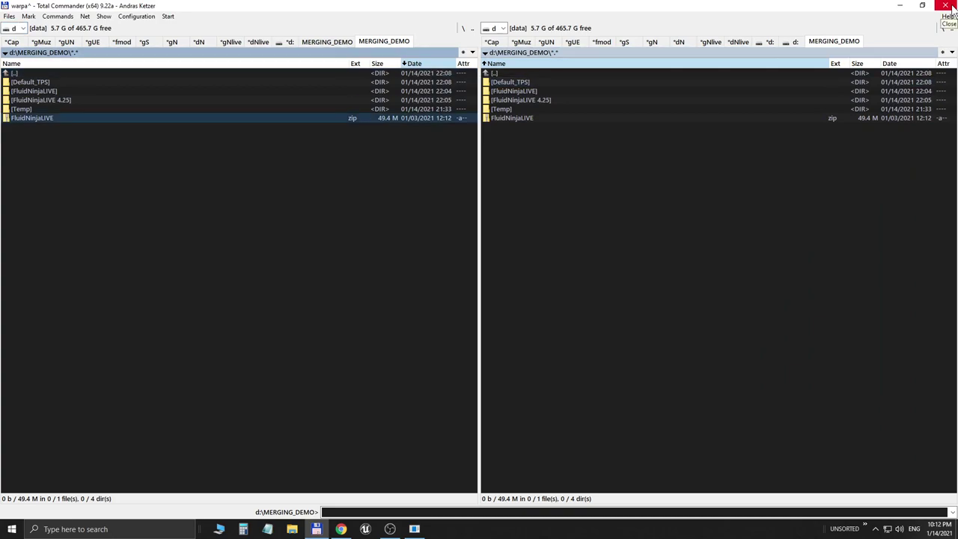
- Move the Default_TPS_with_TraceChannel folder out of Temp into MERGING_DEMO and delete the emptied Temp folder
key("Up")
key("Return")
key("Down")
key("F6")
key("Return")
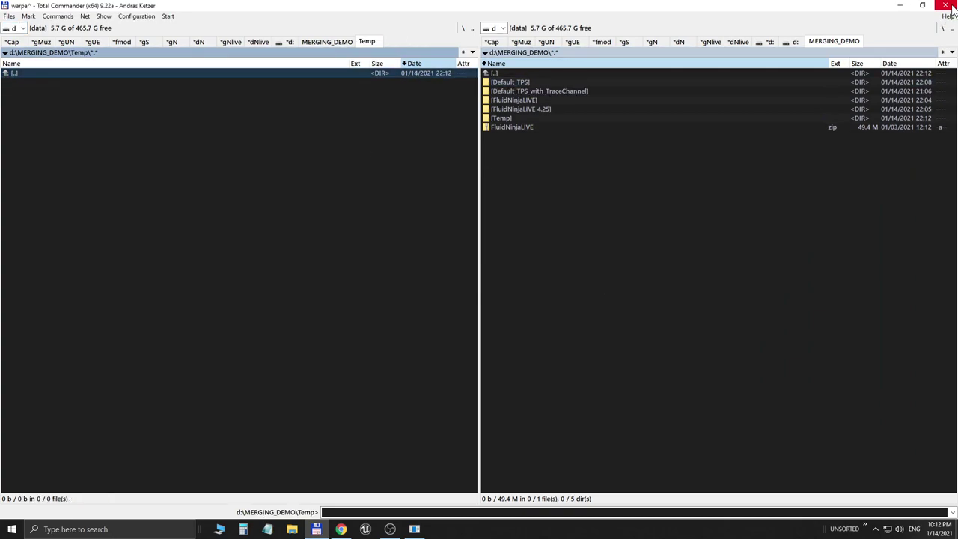
key("BackSpace")
key("F8")
key("Return")
- Open the TPS_MOD project from the Default_TPS_with_TraceChannel folder in Unreal Editor
key("Tab")
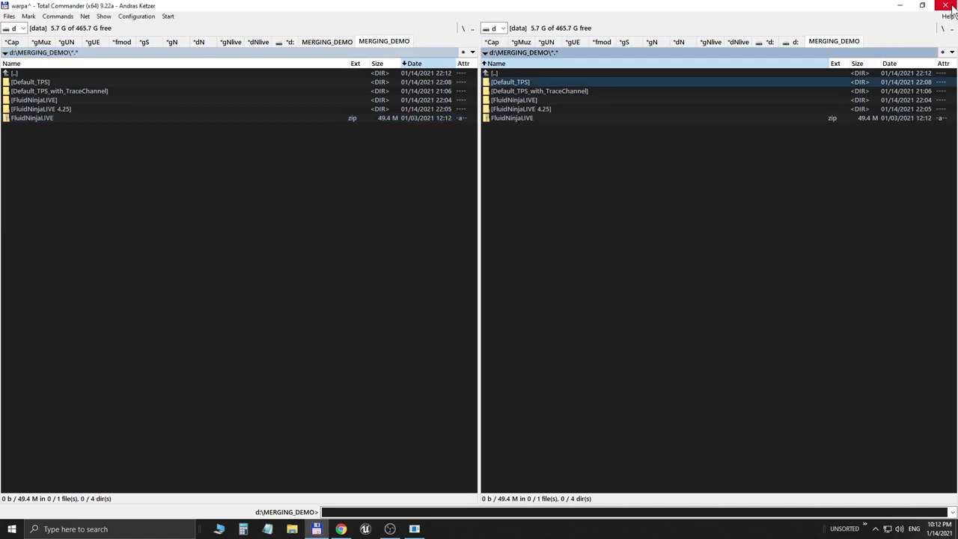
key("Down")
key("space")
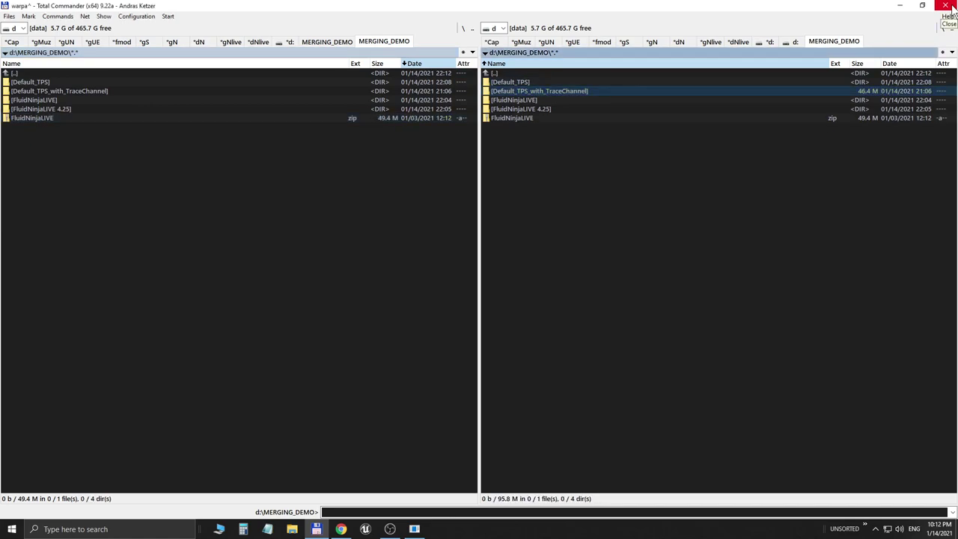
key("Return")
key("End")
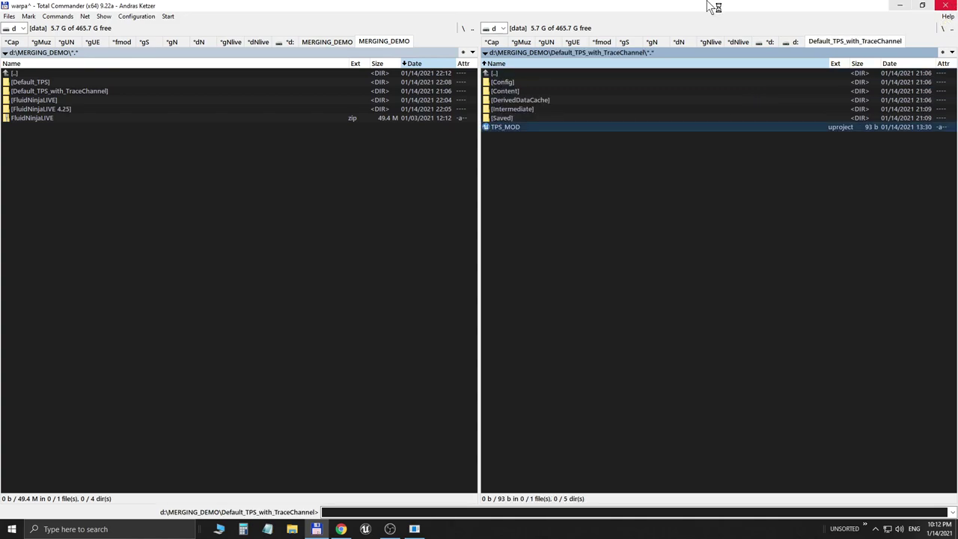
key("Return")
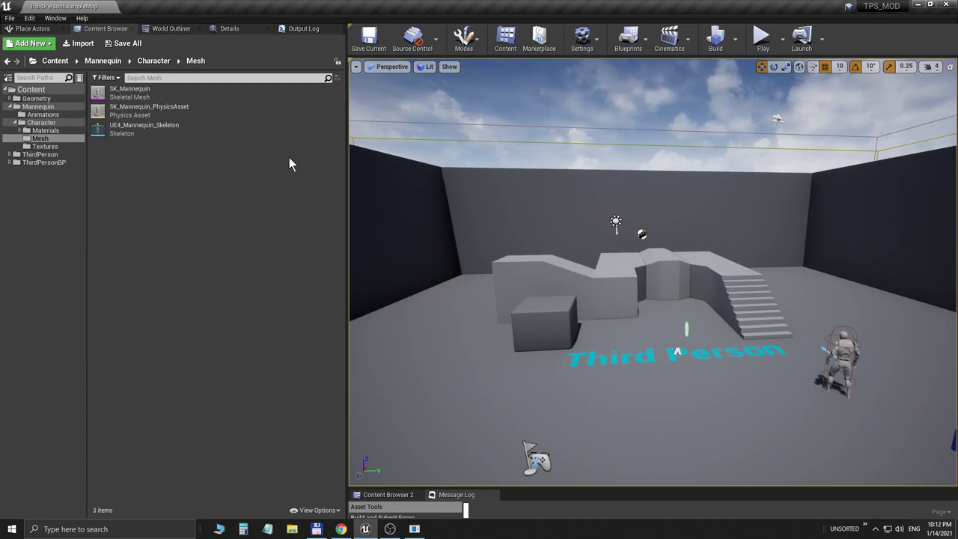
- Collapse the Mannequin folder, search Project Settings for "trace" and collapse the Engine - Console section
left_click(11, 110)
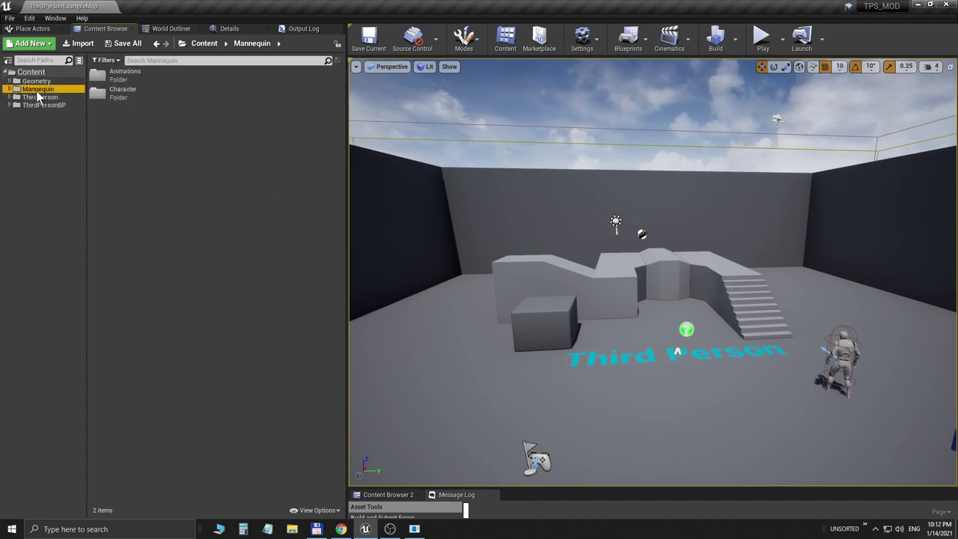
left_click(29, 18)
left_click(63, 160)
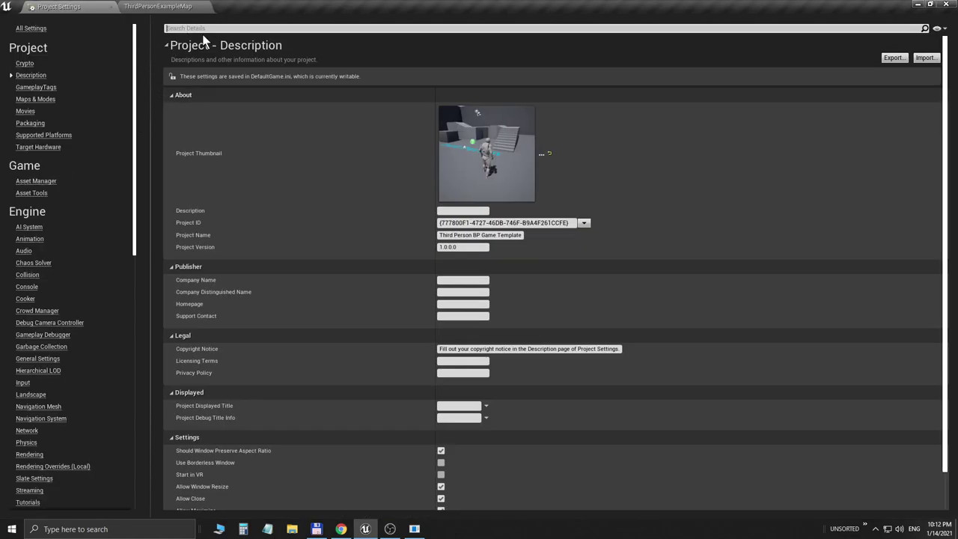
type("trace")
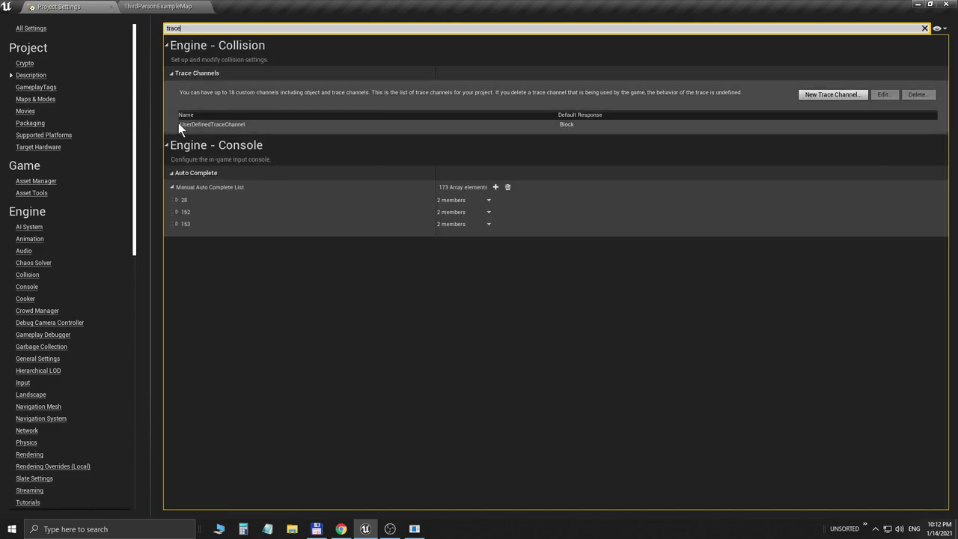
left_click(173, 145)
- Consult the line trace channel conflict guide in Chrome and delete UserDefinedTraceChannel from the project's Trace Channels
left_click(201, 125)
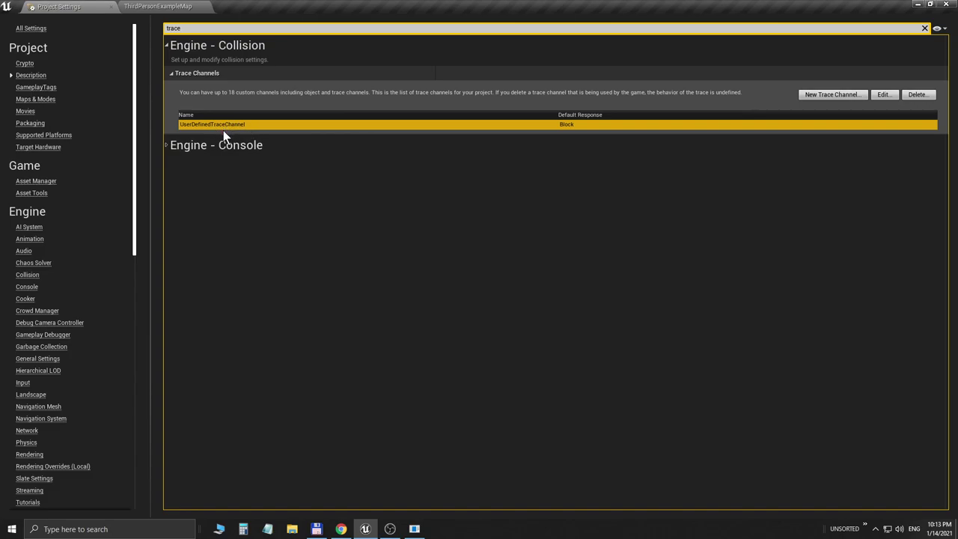
left_click(341, 530)
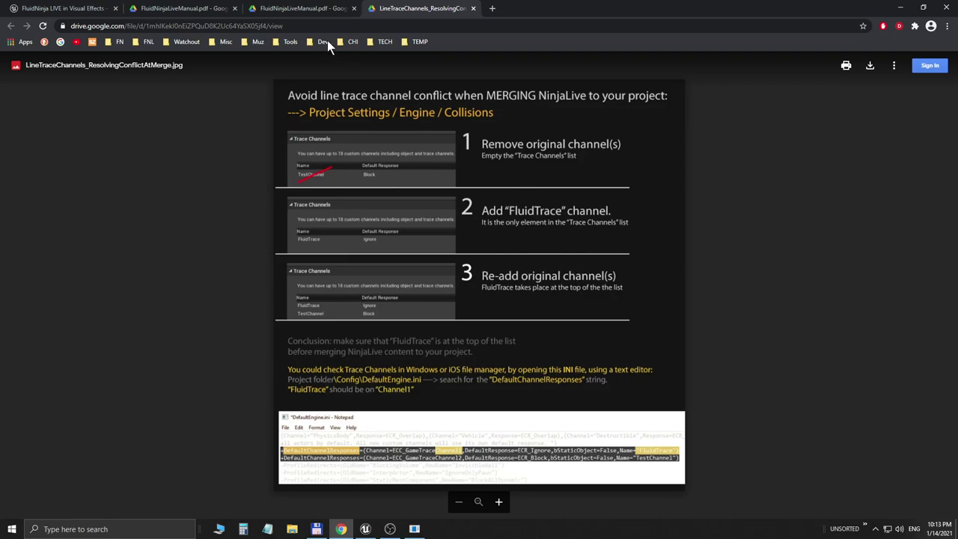
left_click(902, 6)
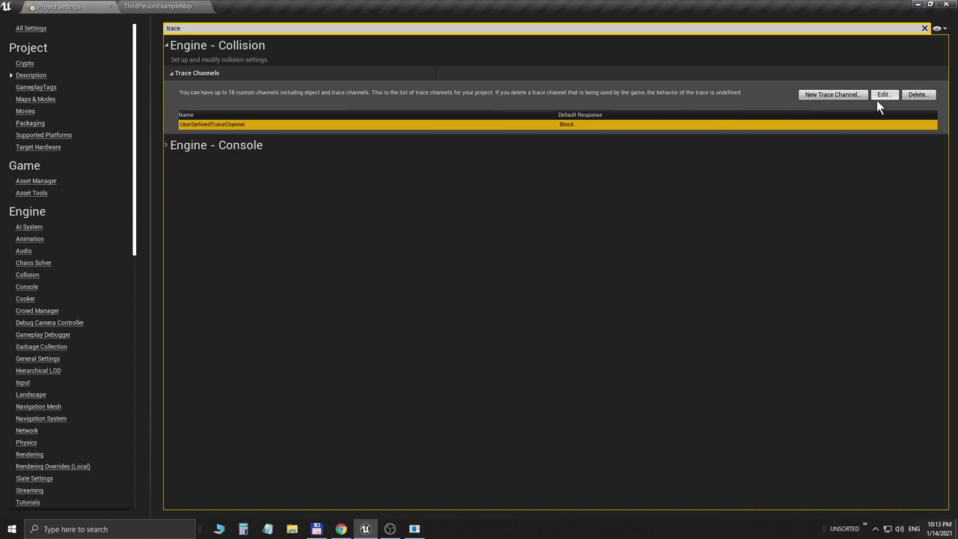
left_click(916, 95)
left_click(550, 296)
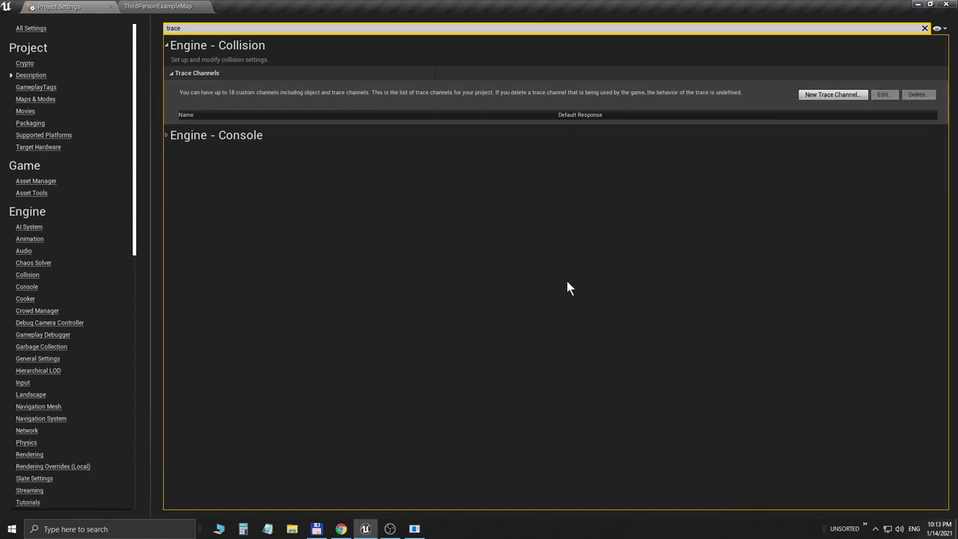
- Add a new trace channel named FluidTrace with the default response Ignore
left_click(830, 95)
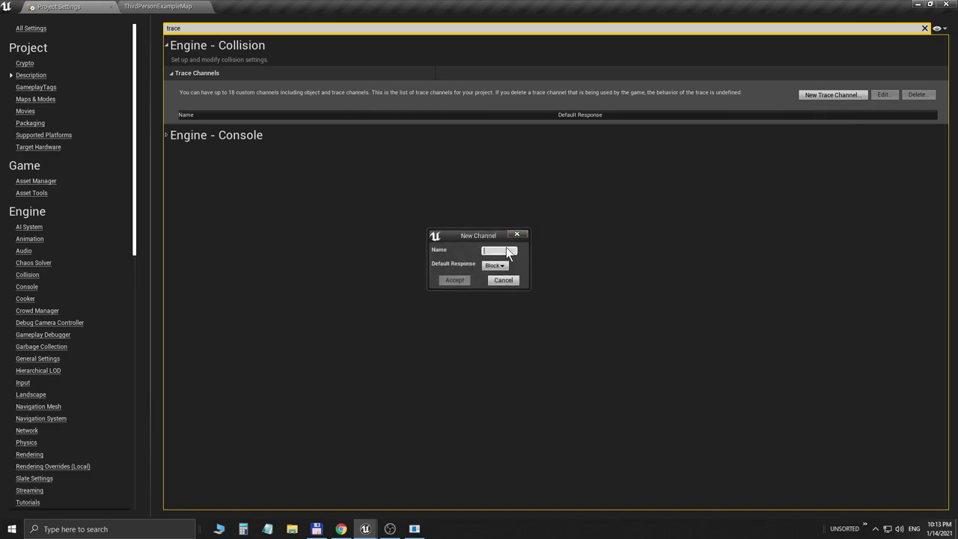
type("Fi")
type("uidTrace")
left_click(454, 280)
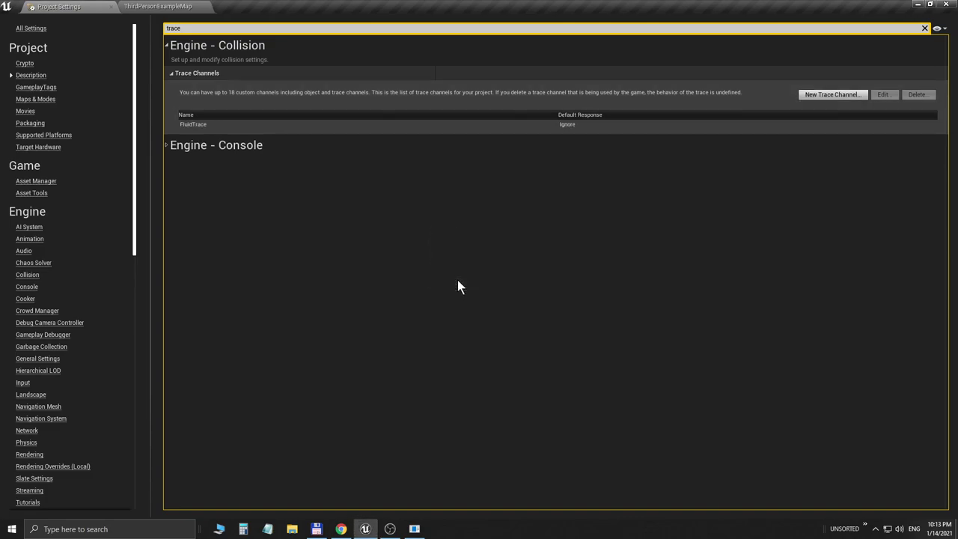
- Re-add the trace channel UserDefinedTraceChannel below FluidTrace with the default response Block
left_click(830, 95)
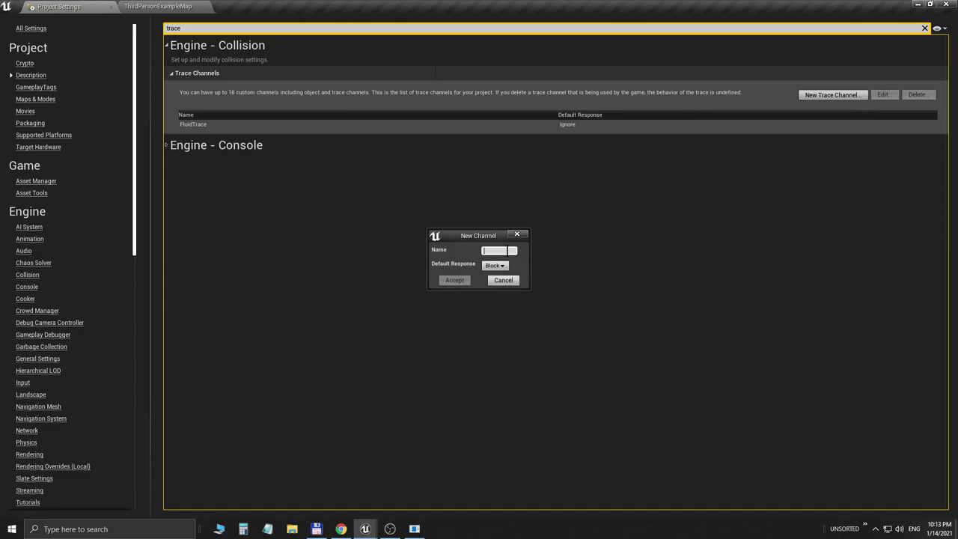
type("UserDefinedTrac")
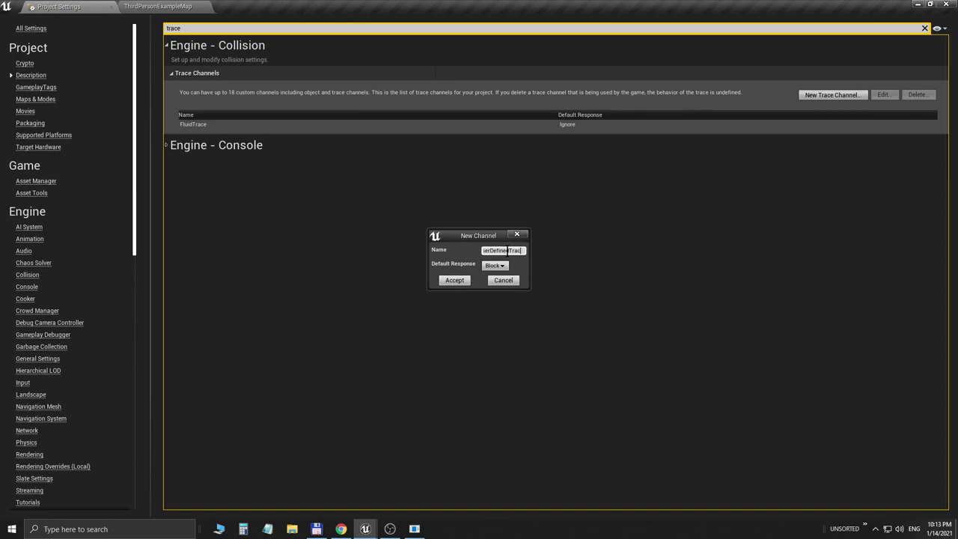
type("eChannel")
left_click(456, 282)
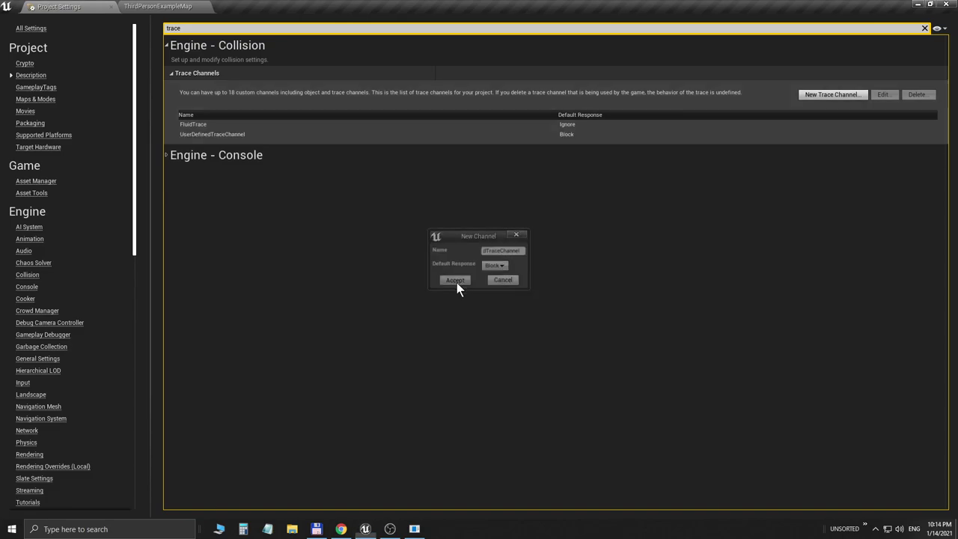
- Check the order of UserDefinedTraceChannel and FluidTrace in the Trace Channels list and close Project Settings
left_click(203, 134)
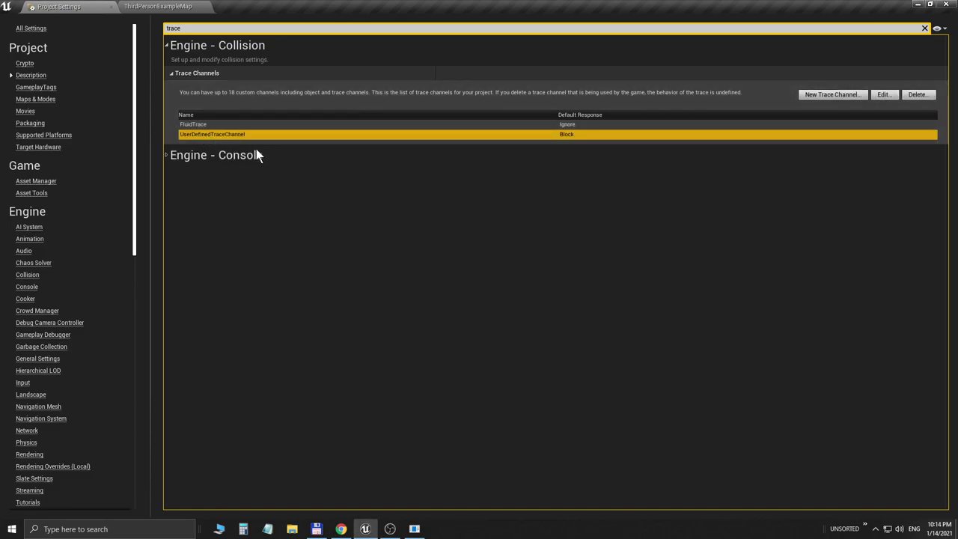
left_click(199, 125)
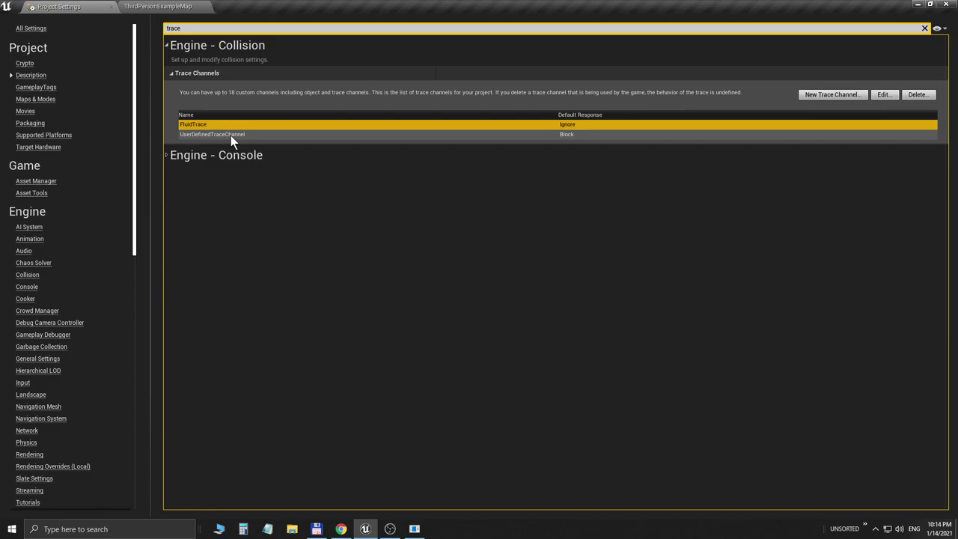
left_click(111, 7)
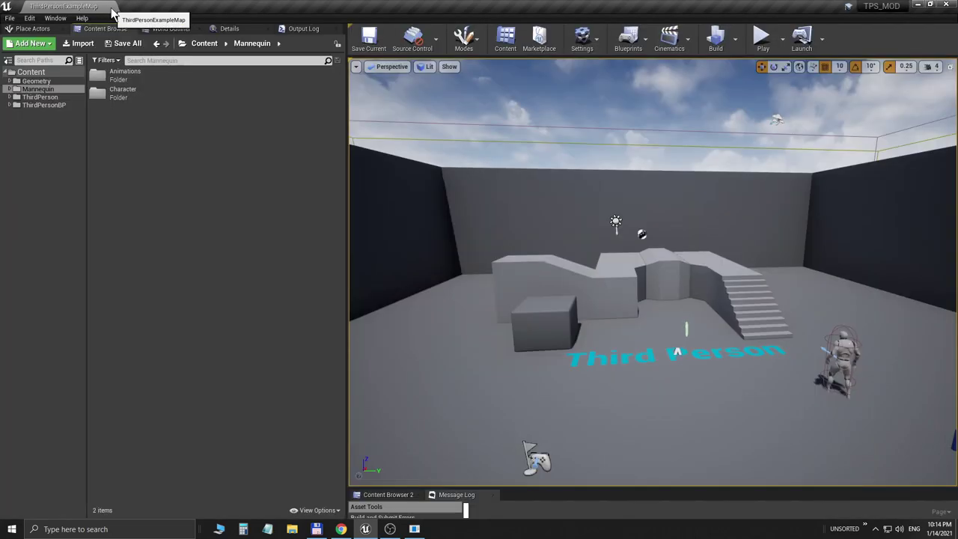
- Enable Support UV From Hit Results in Project Settings, postpone the restart and close the settings
left_click(29, 17)
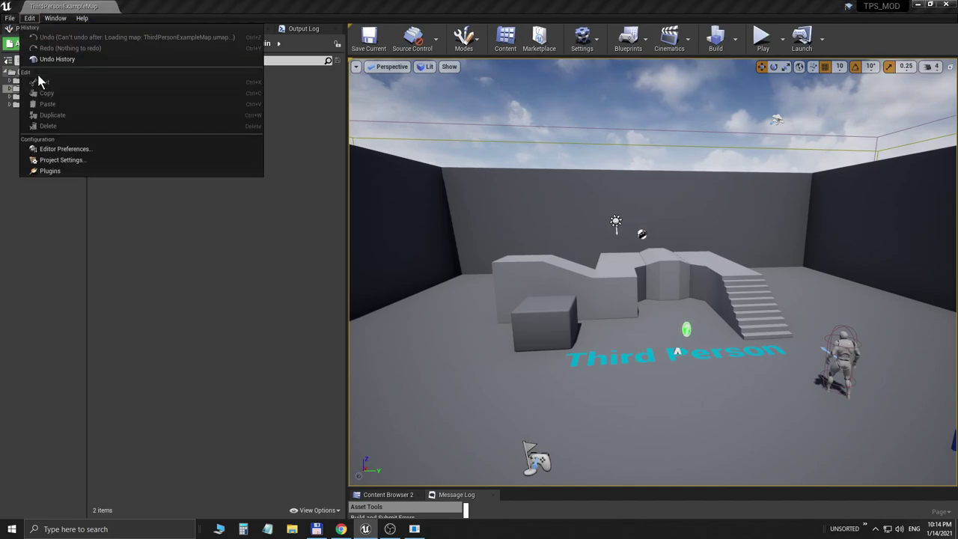
left_click(53, 161)
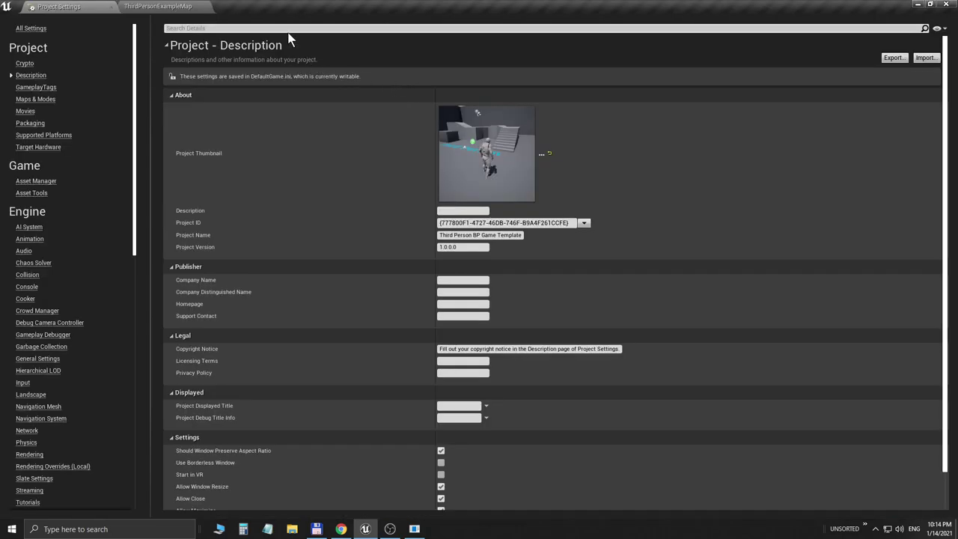
type("uv")
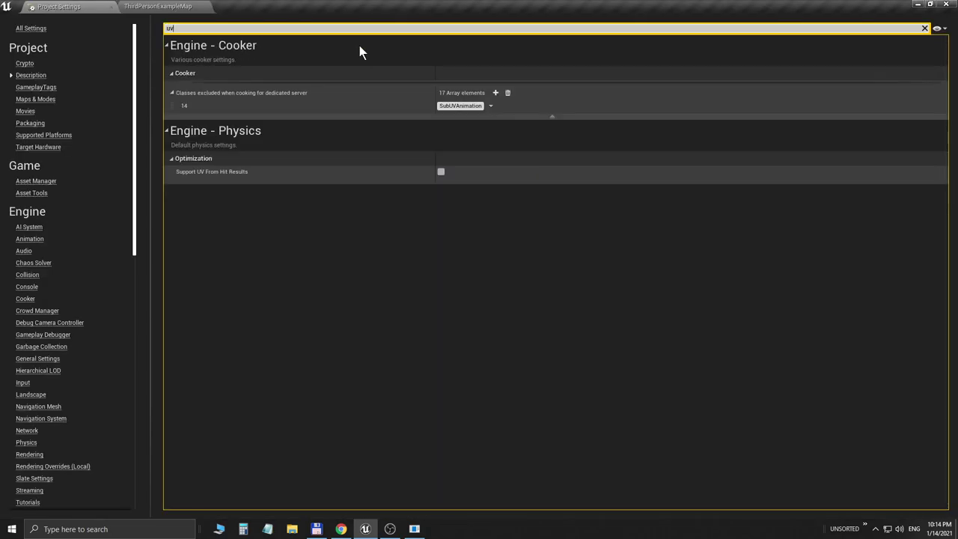
left_click(441, 171)
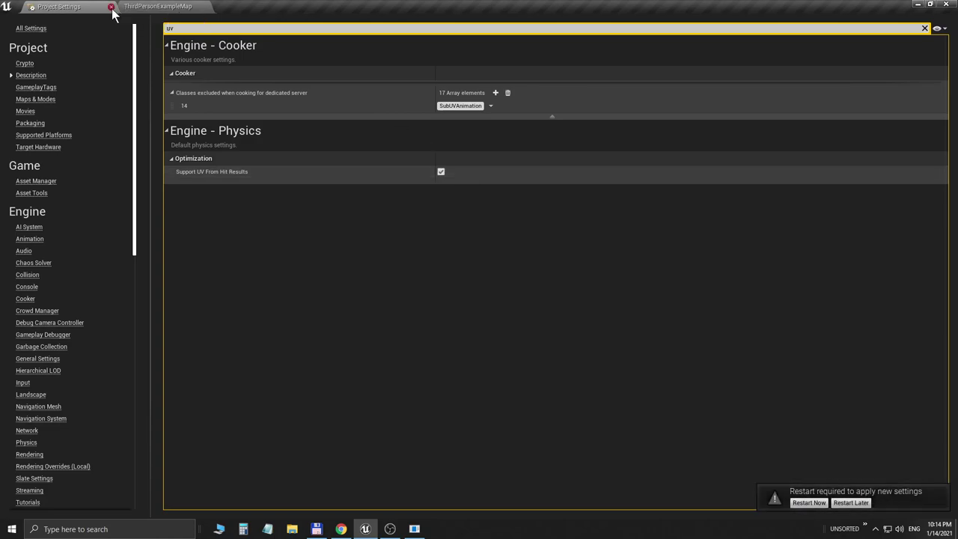
left_click(857, 503)
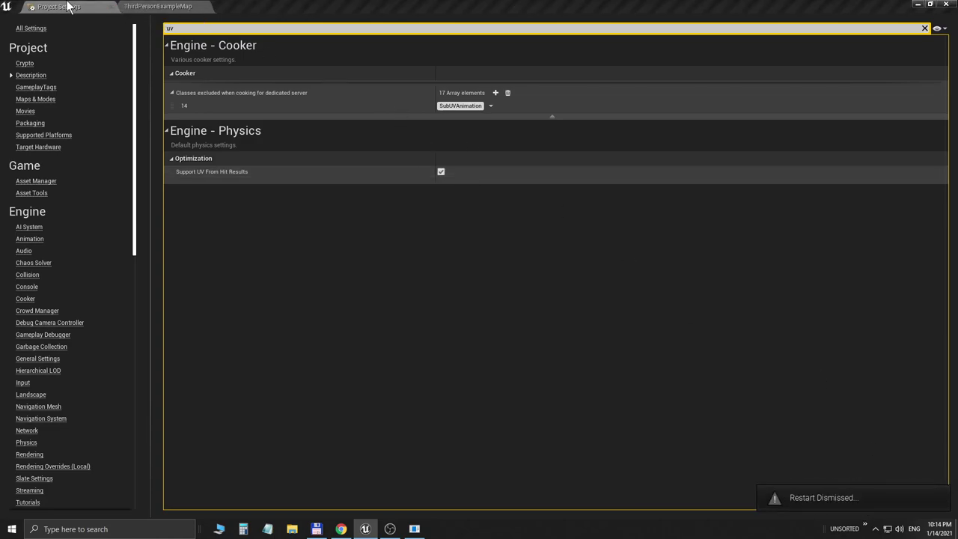
left_click(111, 6)
- Enable the Apex Destruction plugin and restart the editor
left_click(29, 18)
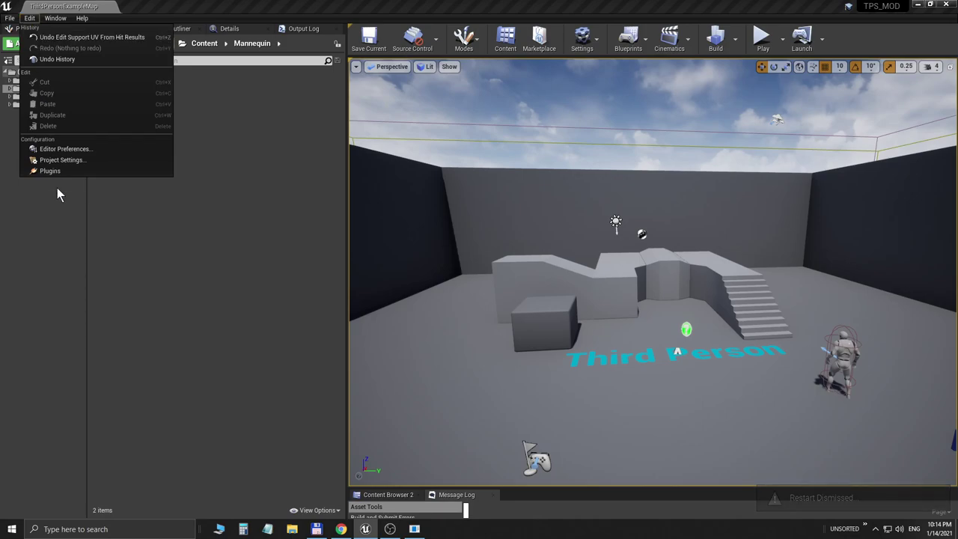
left_click(50, 171)
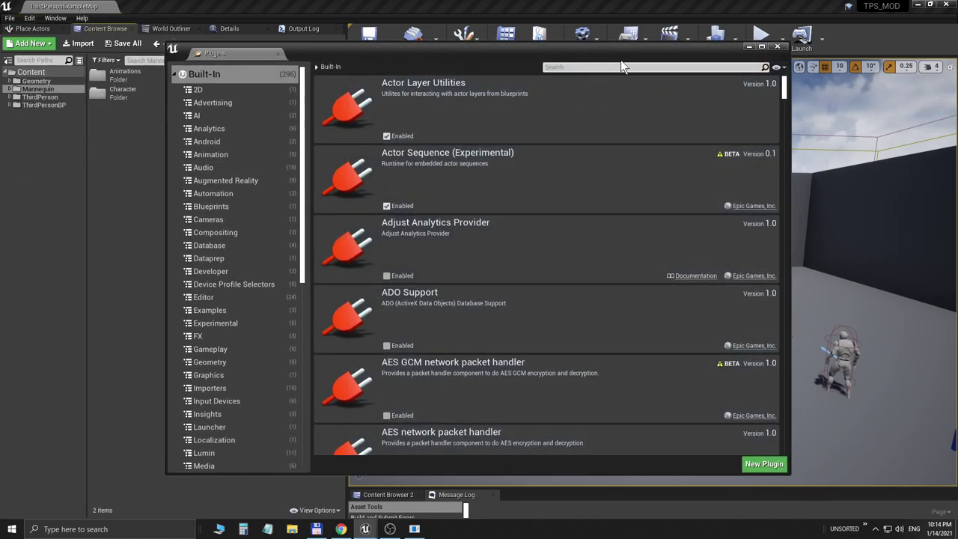
left_click(620, 63)
type("apex")
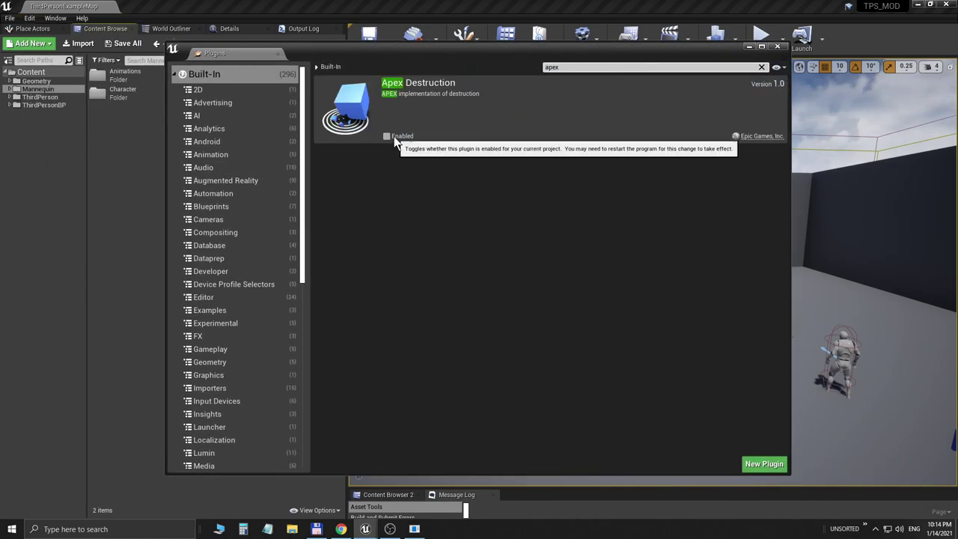
left_click(392, 137)
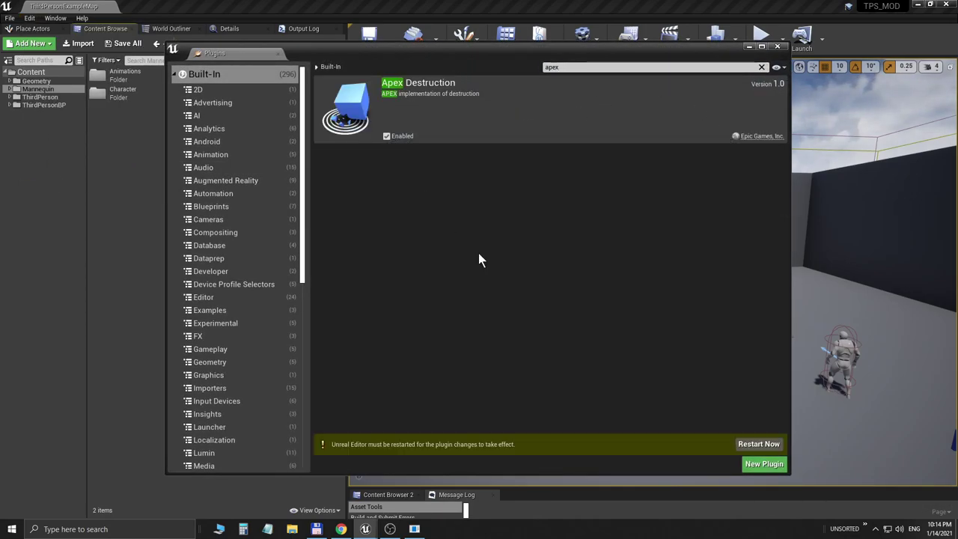
left_click(751, 443)
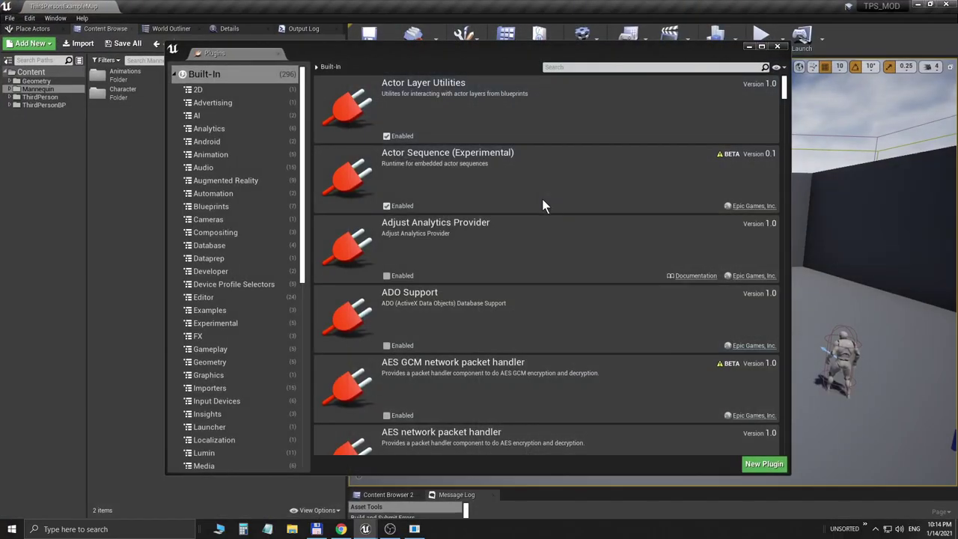
- Close the Plugins window and save everything in the project
left_click(777, 46)
left_click(9, 18)
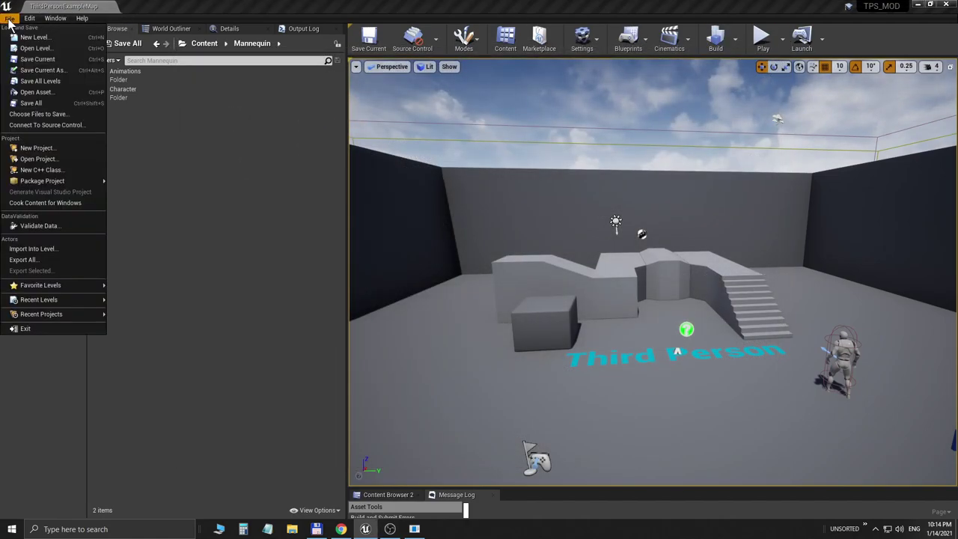
left_click(36, 102)
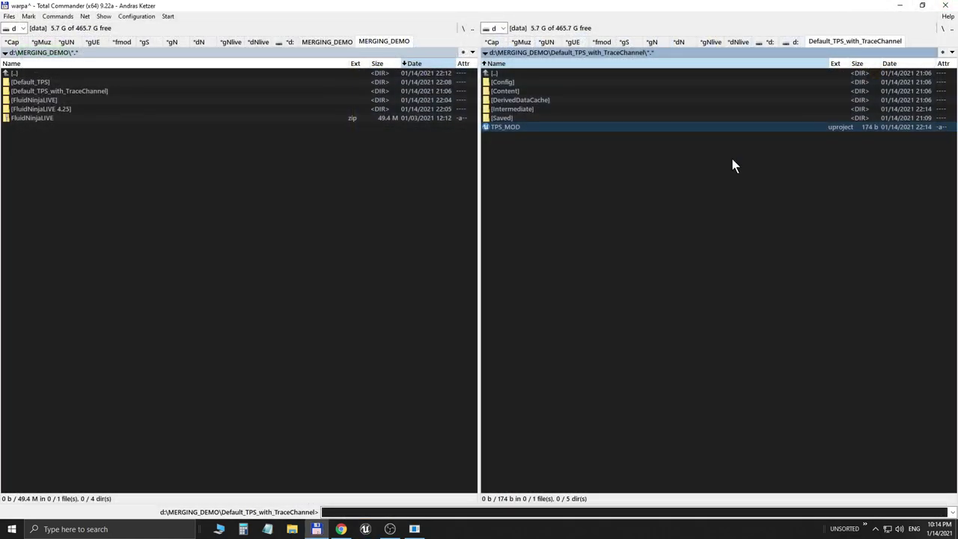
- In Total Commander, open the Content folder of Default_TPS_with_TraceChannel as the copy destination
key("Home")
key("Down")
key("Down")
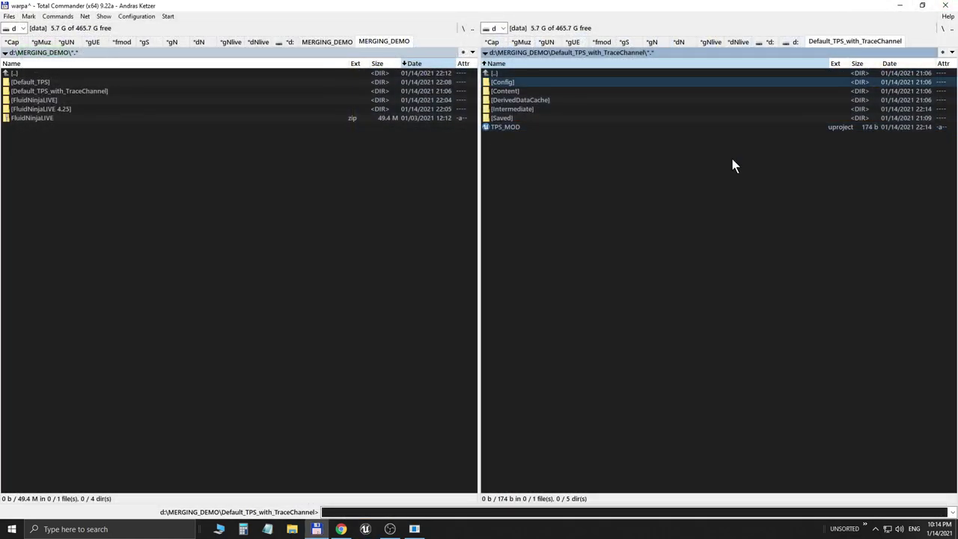
key("Return")
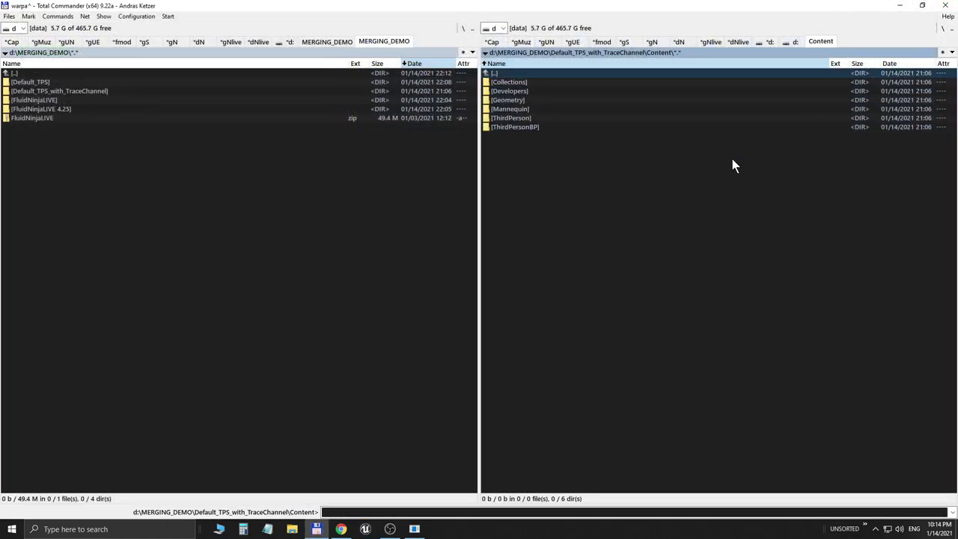
- Open the Content folder of FluidNinjaLIVE 4.25 as the copy source
key("Tab")
key("Up")
key("Up")
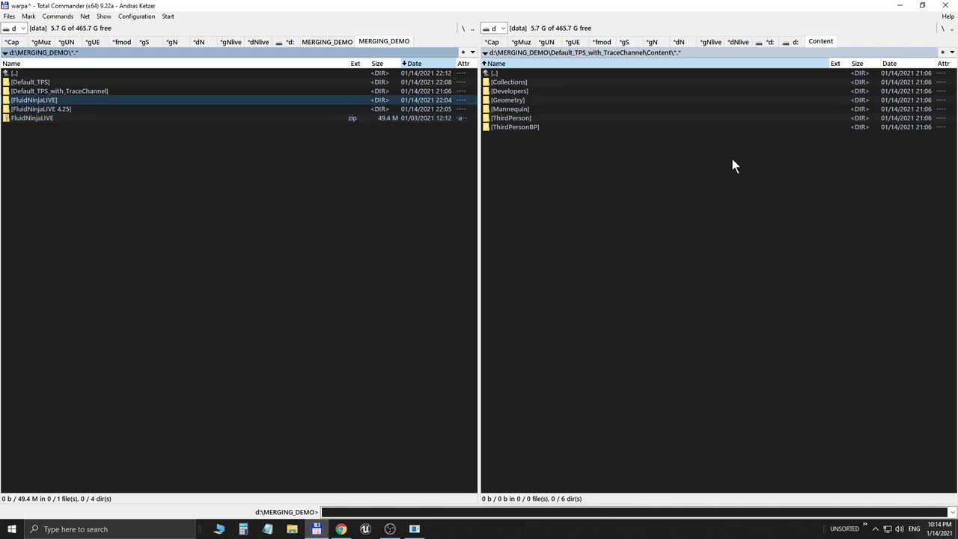
key("Down")
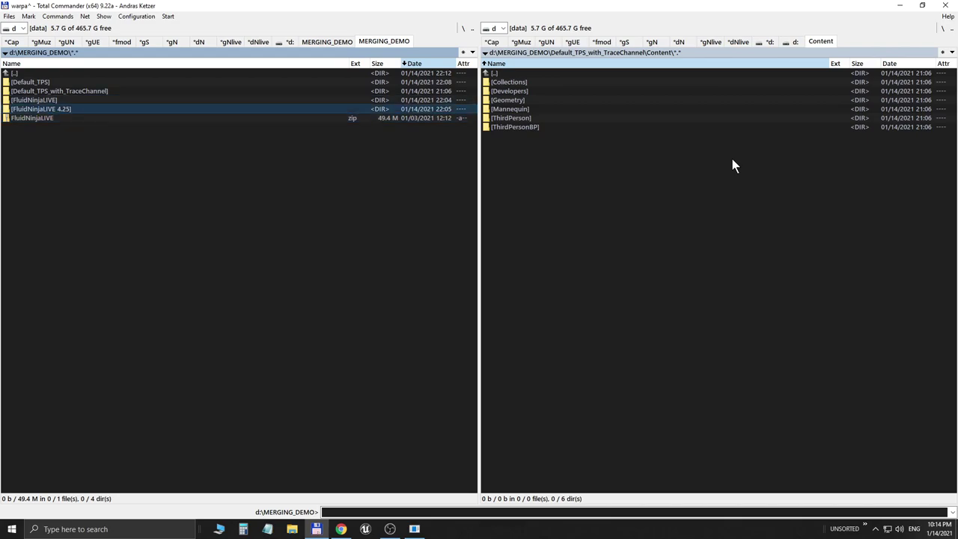
key("Return")
key("Down")
key("Down")
key("Return")
- Copy the FluidNinjaLive folder into the Content folder of Default_TPS_with_TraceChannel
key("Down")
key("Down")
key("Down")
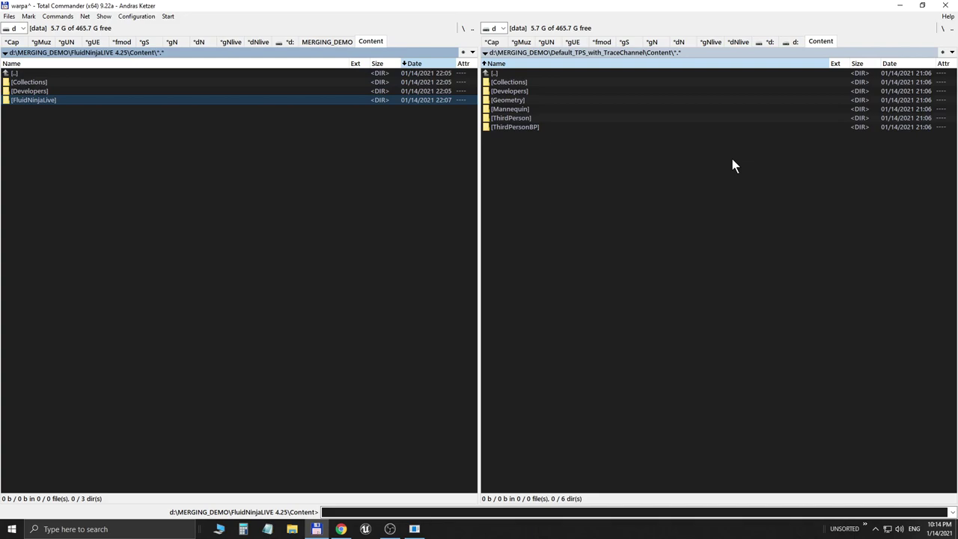
key("F5")
key("Return")
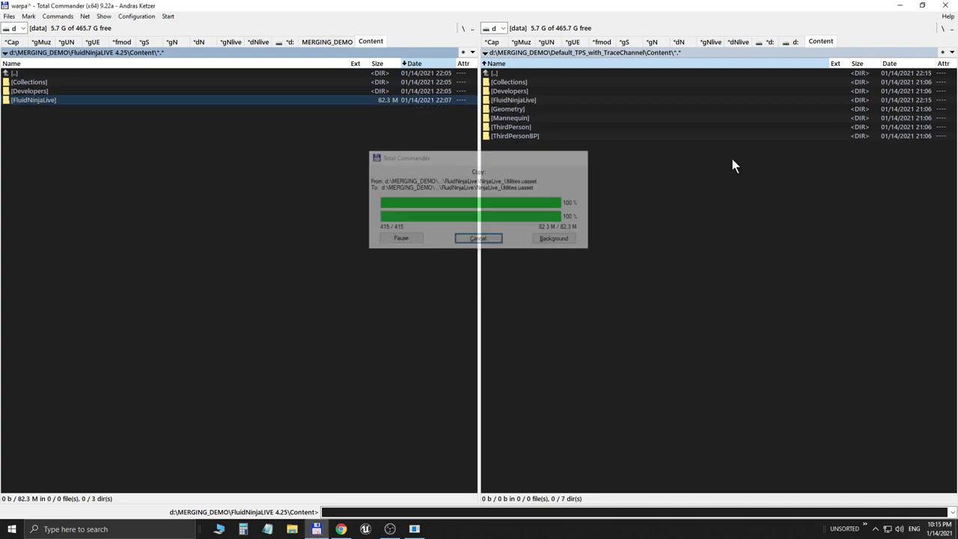
- Return to the Default_TPS_with_TraceChannel folder and open the TPS_MOD project in Unreal Editor
key("Tab")
key("BackSpace")
key("End")
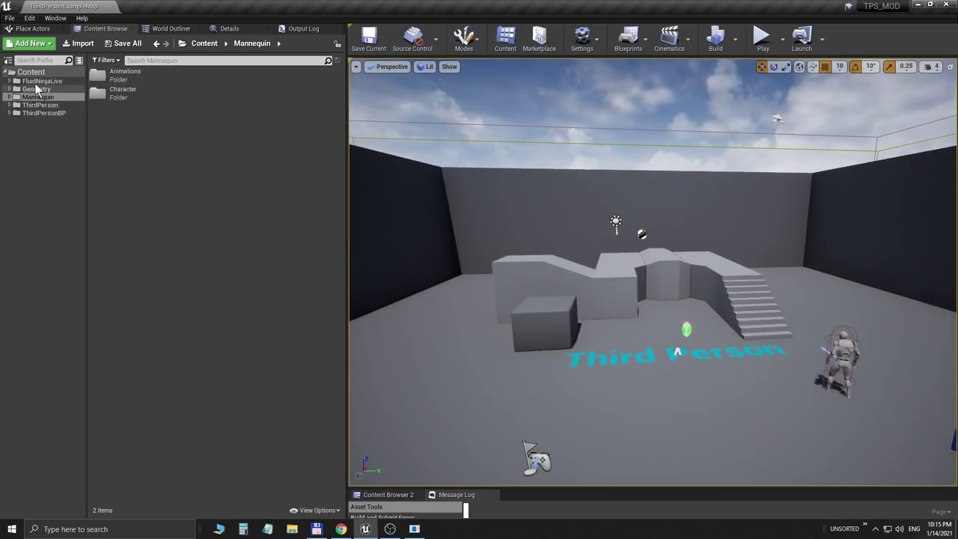
- Set the FluidNinjaLive folder's color to bright pink in the Content Browser
left_click(33, 81)
right_click(31, 81)
left_click(64, 155)
left_click_drag(207, 237, 206, 192)
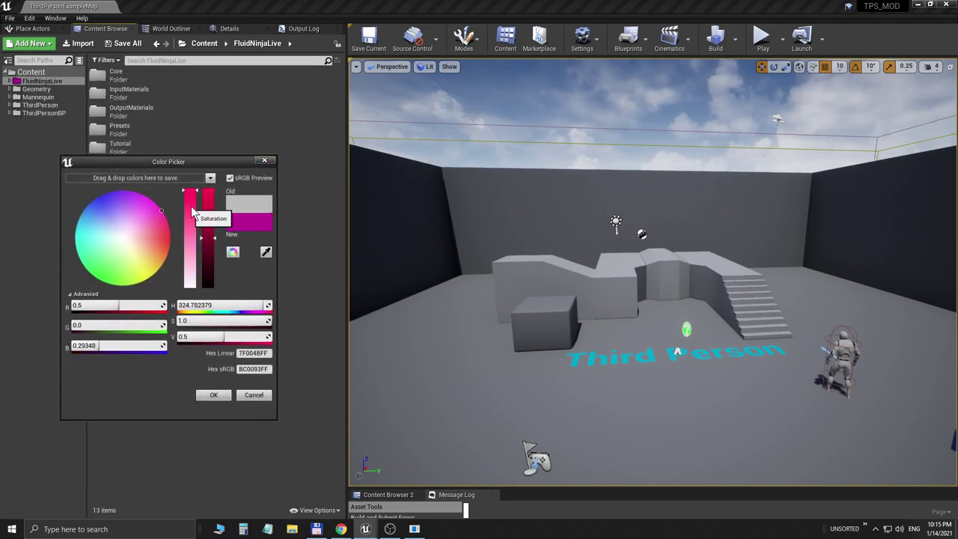
left_click(161, 210)
left_click(214, 395)
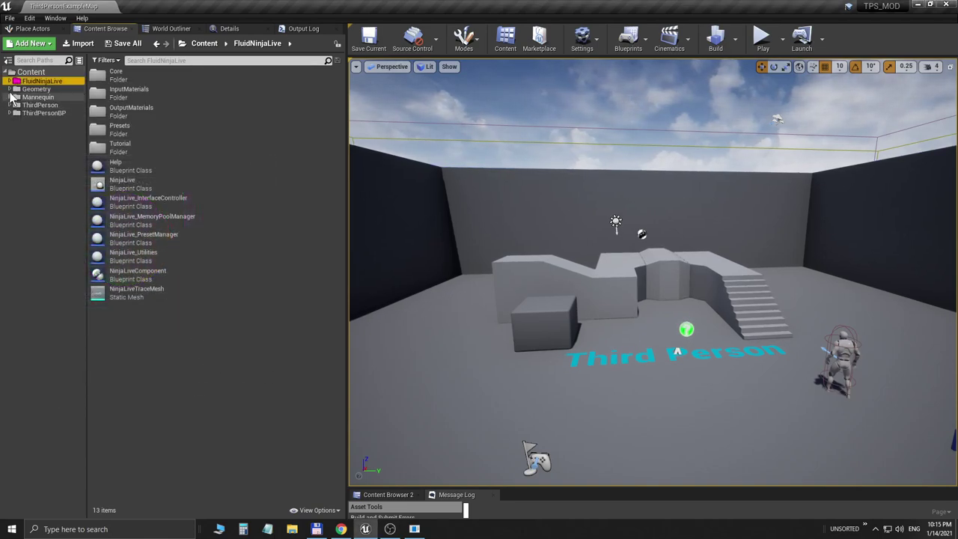
- Expand the FluidNinjaLive folder and place the NinjaLive Blueprint on the floor in front of the Third Person text
left_click(10, 81)
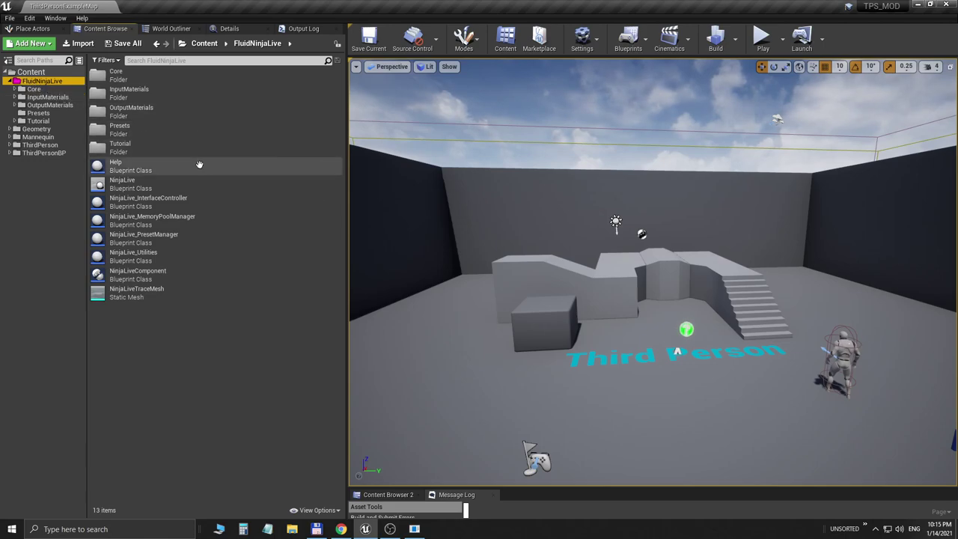
left_click(117, 183)
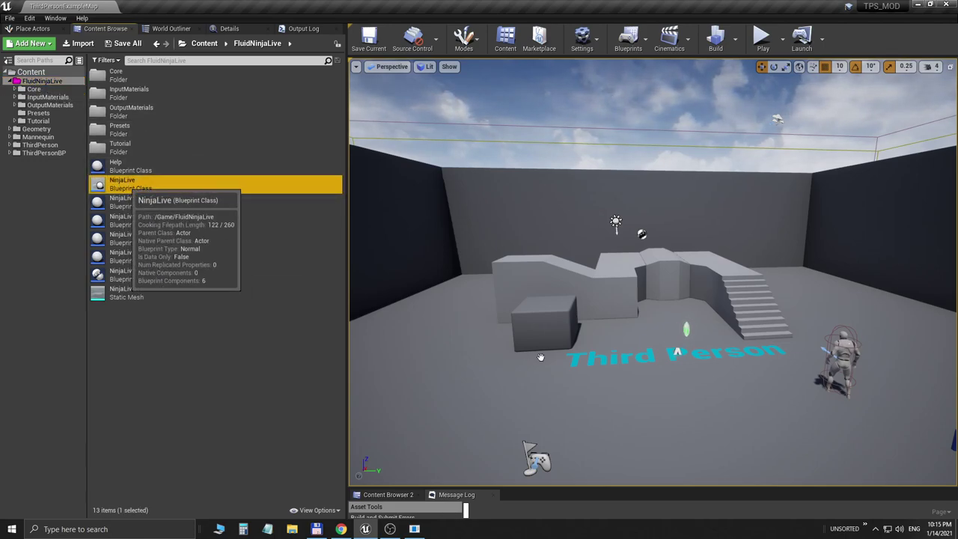
left_click_drag(654, 384, 659, 378)
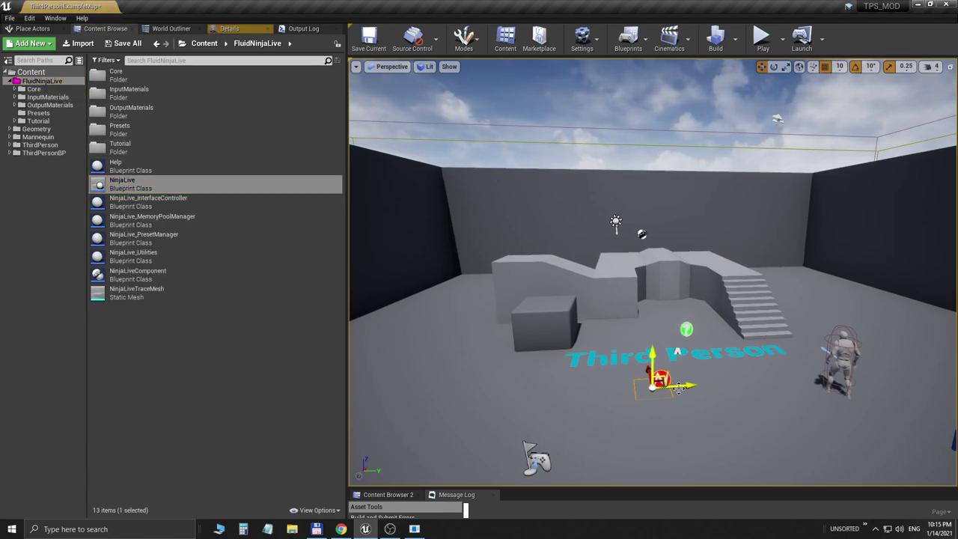
- Set the NinjaLive actor's Trace Mesh Size to 5 in X and 5 in Y
left_click(232, 28)
left_click(134, 343)
type("5")
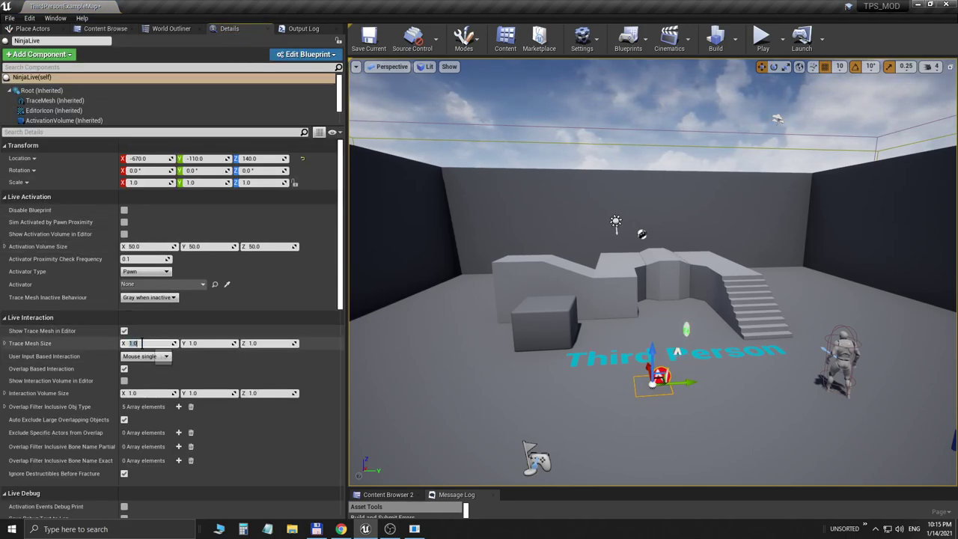
key("Return")
left_click(193, 342)
type("5")
key("Return")
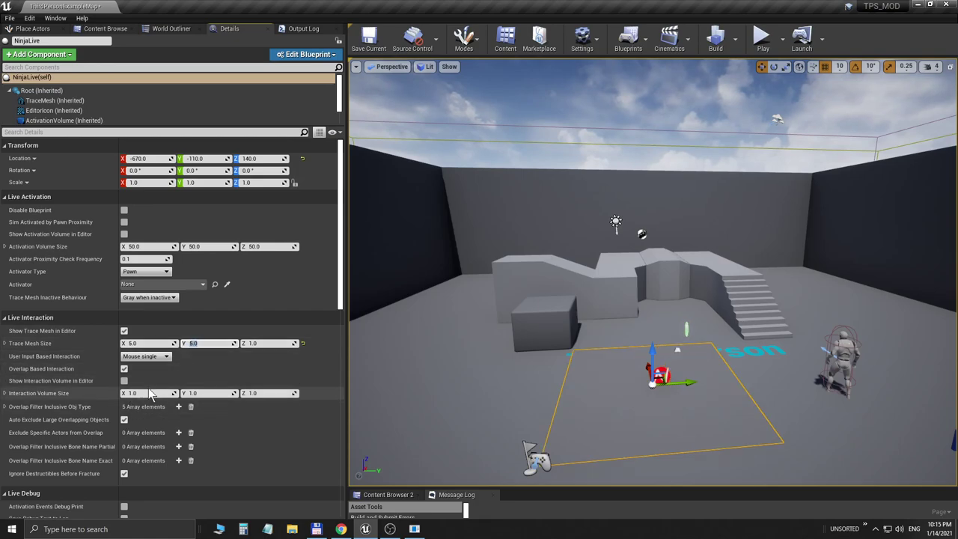
- Set the NinjaLive actor's Interaction Volume Size to 5 in X and 5 in Y
left_click(135, 393)
type("5")
key("Return")
left_click(196, 393)
type("5")
key("Return")
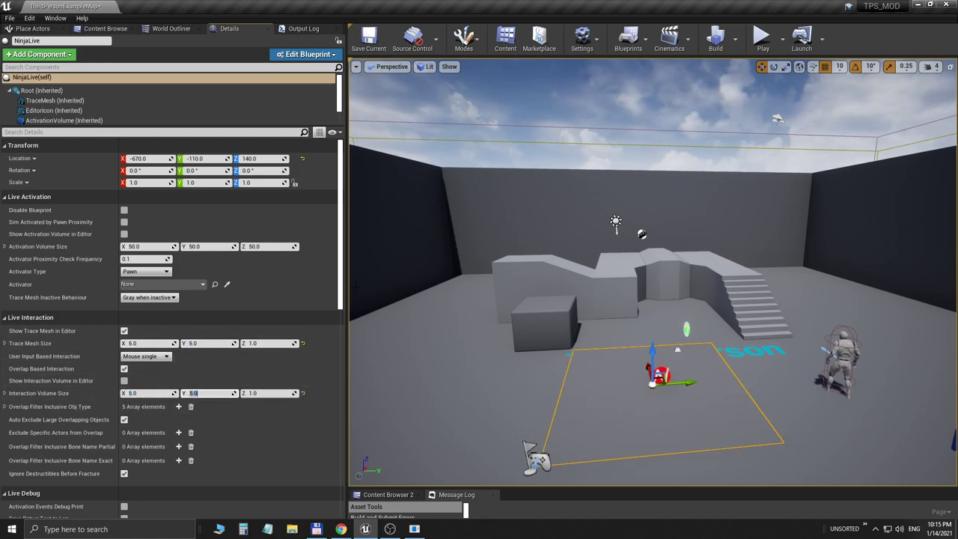
- Play the level, run the character across the NinjaLive area to test the fluid interaction, and stop playing
key("alt+p")
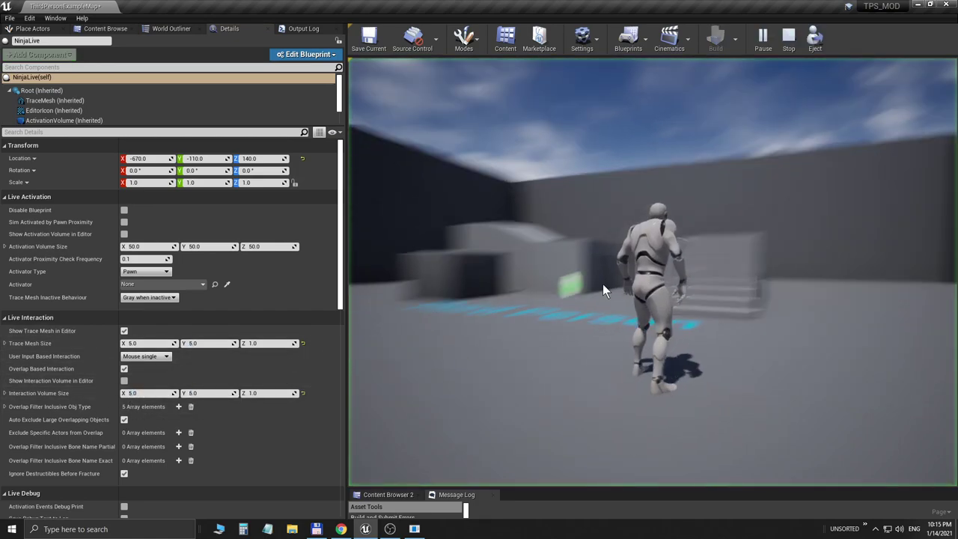
key("w")
left_click(366, 401)
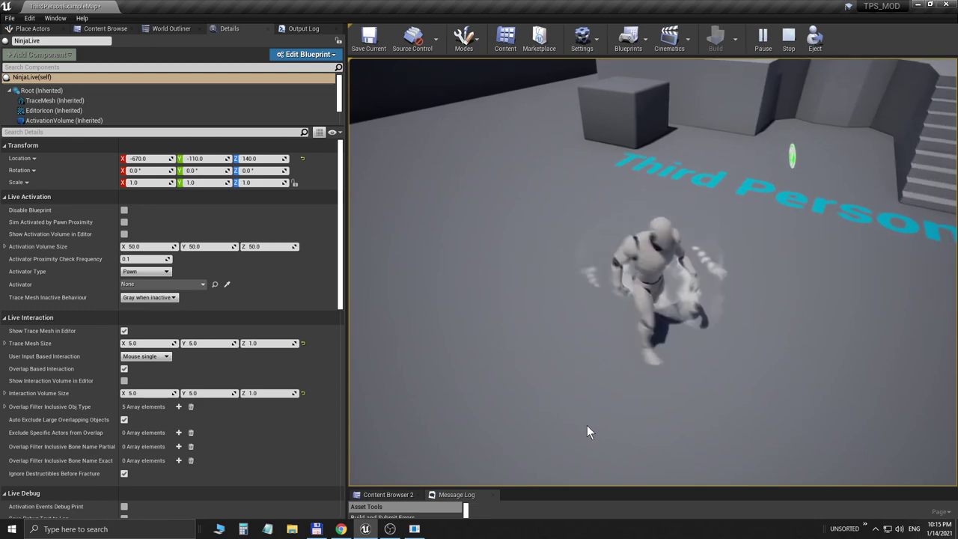
key("Escape")
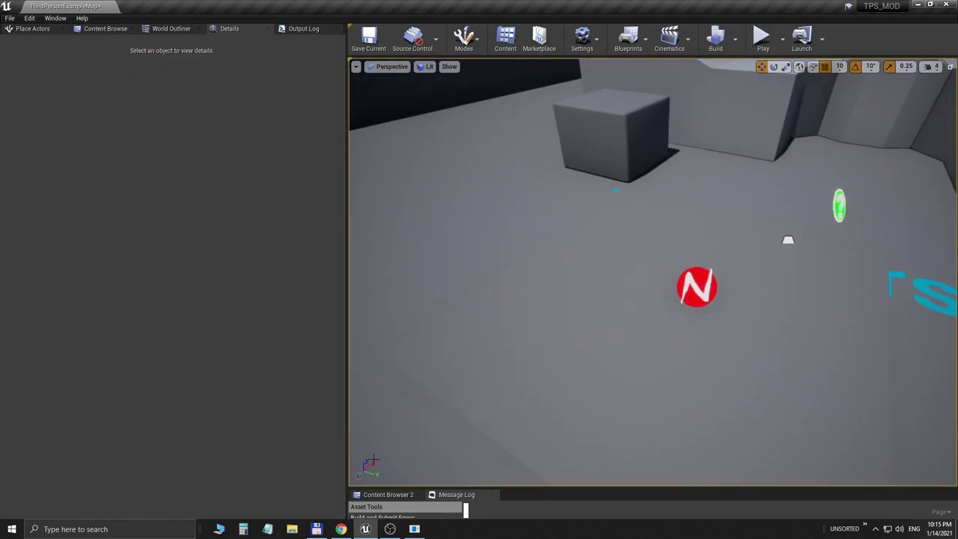
- Switch to Total Commander and open DefaultEngine.ini from the Default_TPS_with_TraceChannel project's Config folder in Notepad
mouse_move(314, 530)
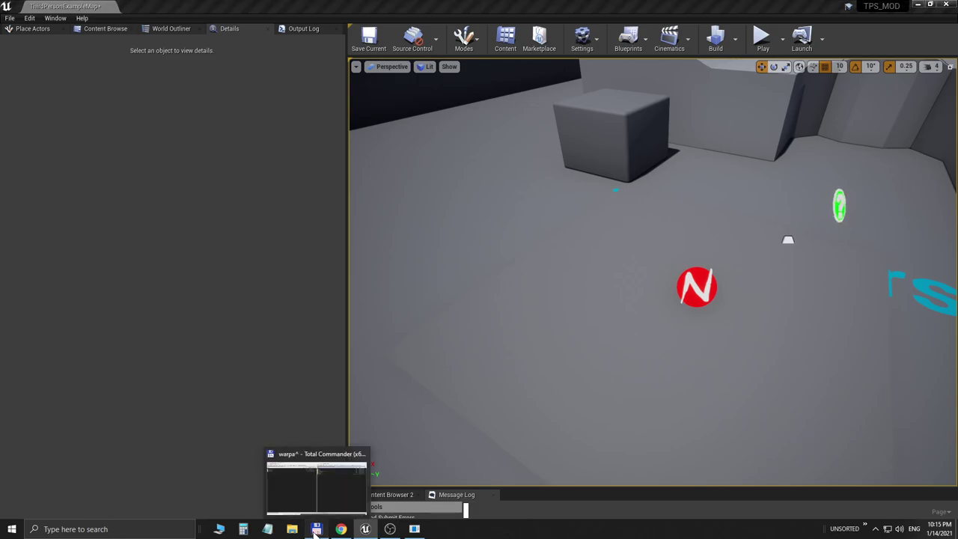
left_click(322, 507)
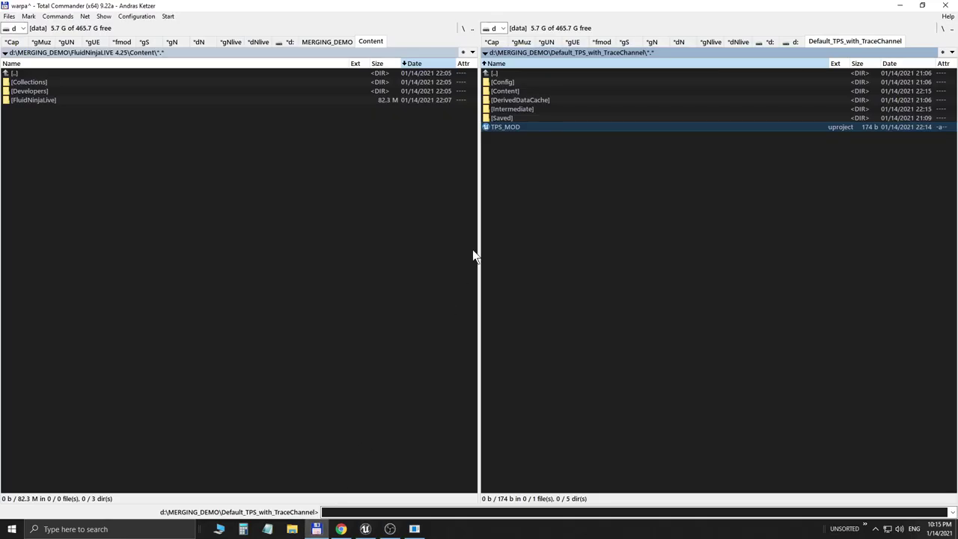
key("Home")
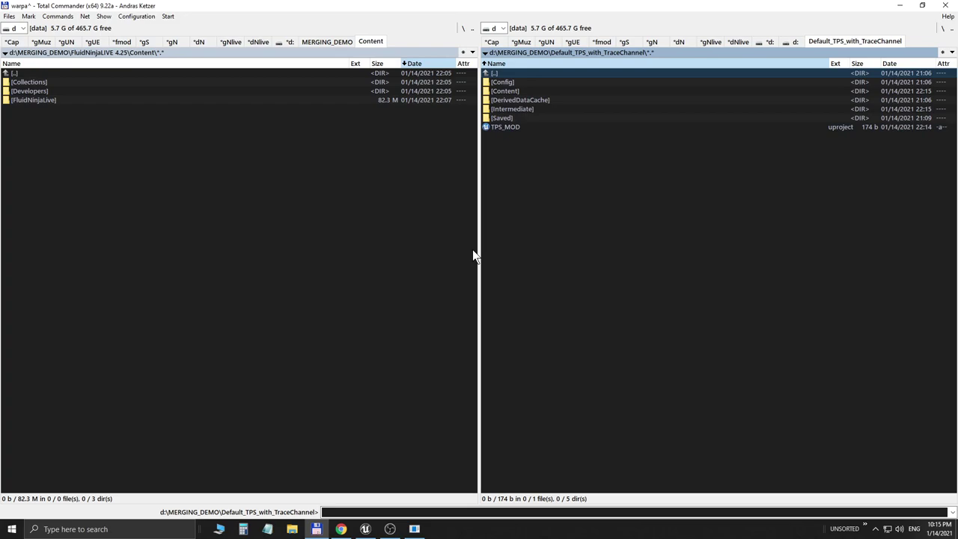
key("Return")
key("Return")
key("Down")
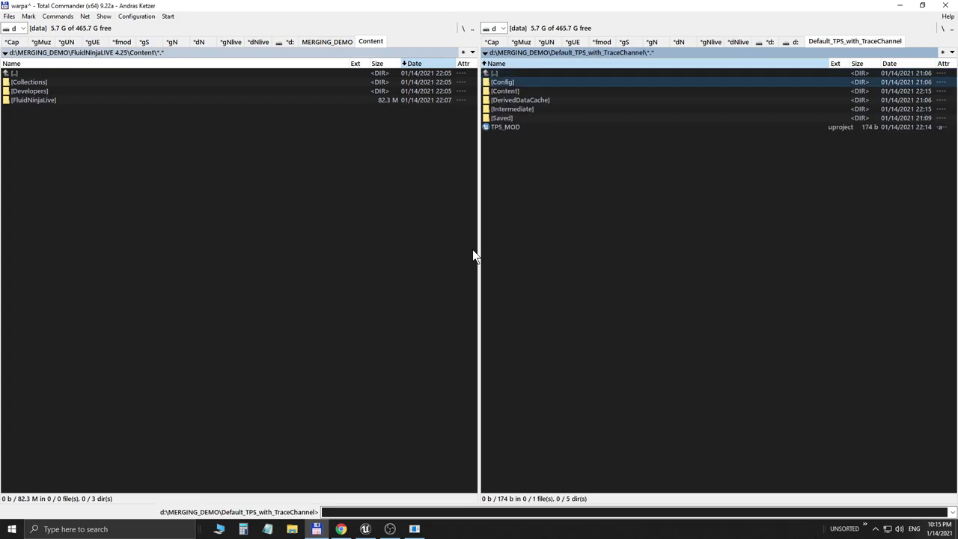
key("Return")
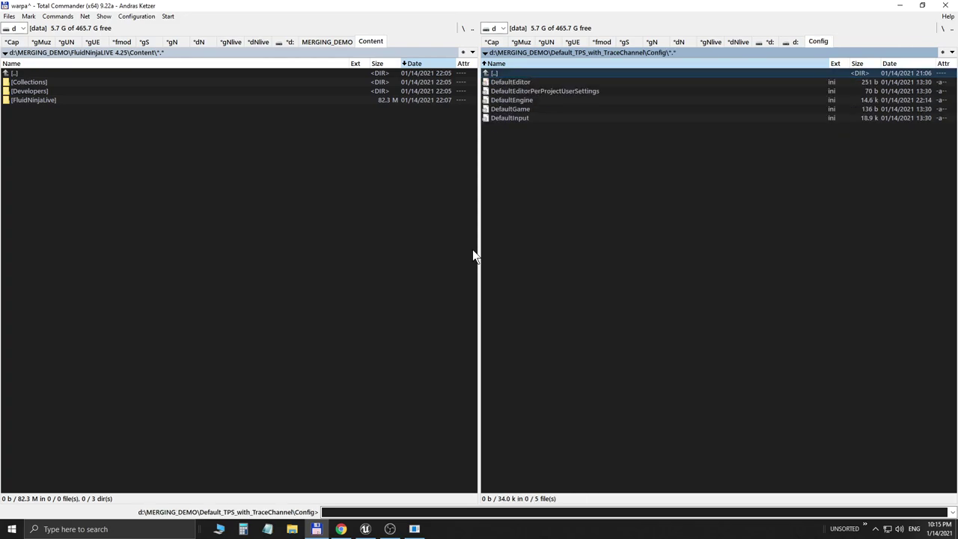
key("Down")
key("Down")
key("Down")
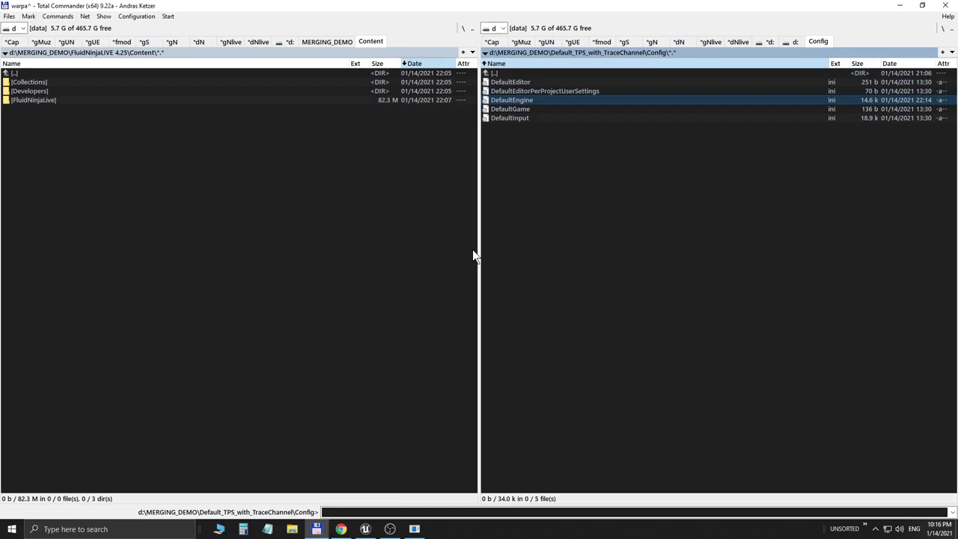
key("F4")
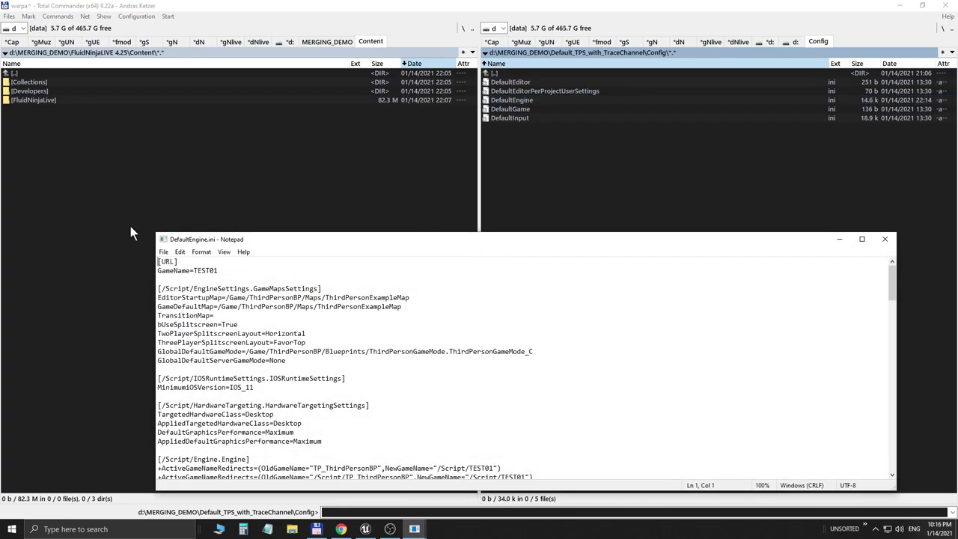
- Enlarge the Notepad window and search DefaultEngine.ini for "fluidtrace"
left_click_drag(153, 233, 88, 81)
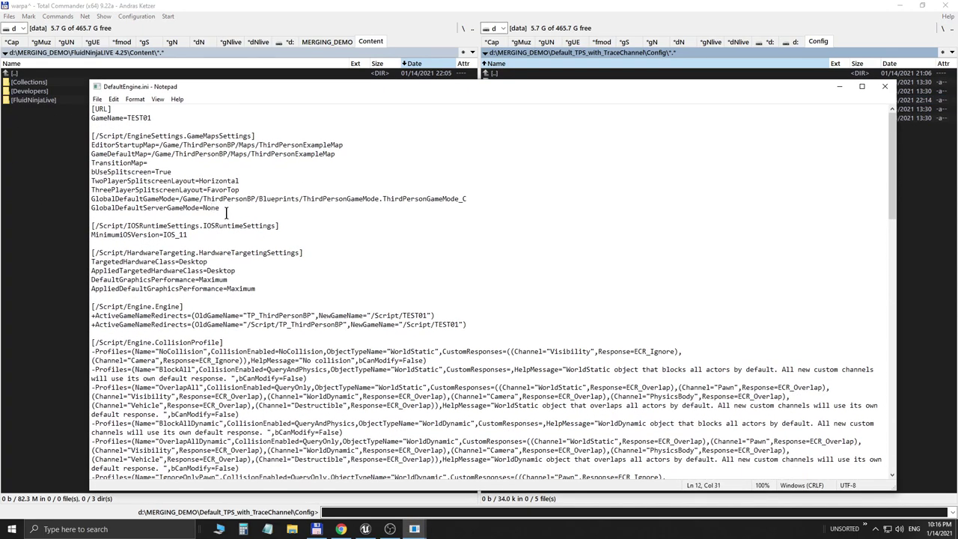
key("ctrl+f")
type("tra")
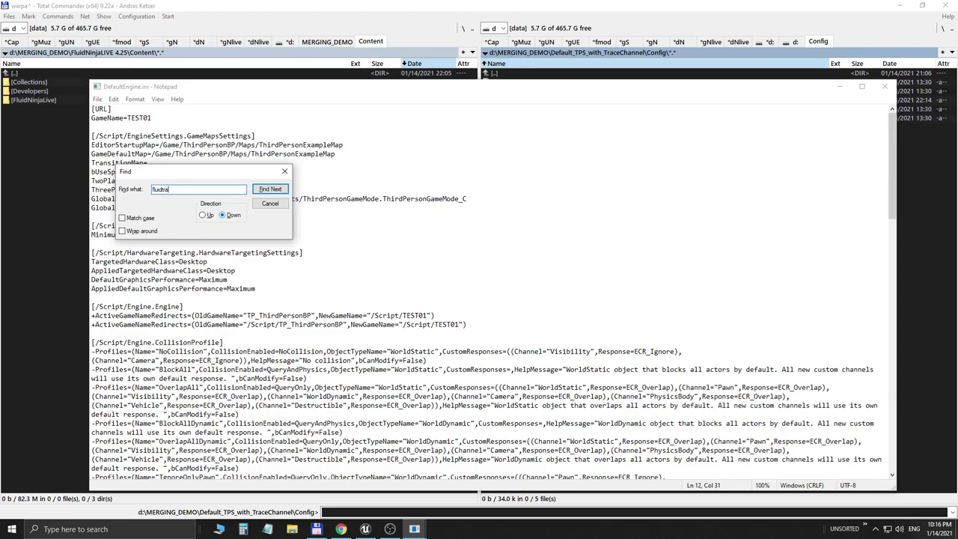
type("ce")
key("Return")
key("Escape")
scroll(449, 329, "down", 5)
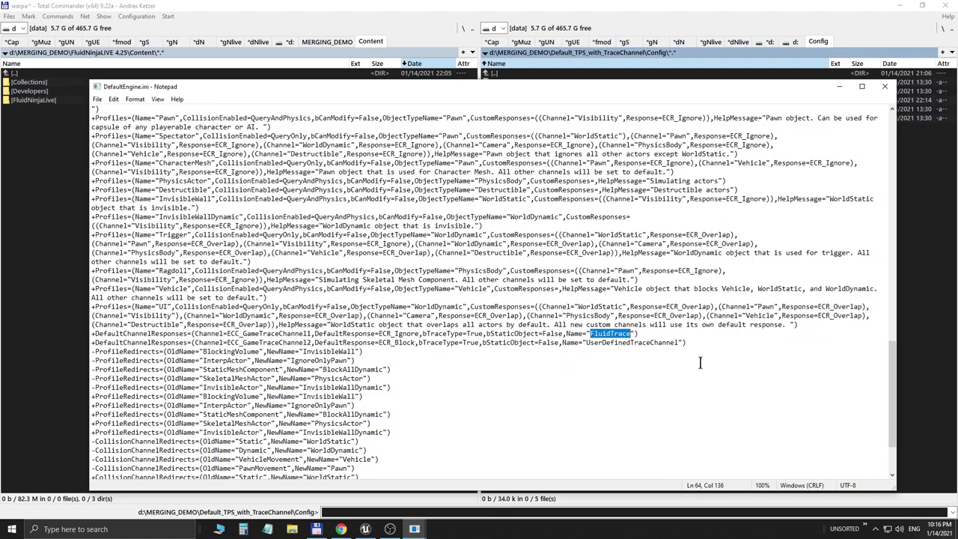
- Compare the DefaultChannelResponses lines for FluidTrace and UserDefinedTraceChannel, including their GameTraceChannel numbers, close the file and return to Unreal Editor
left_click_drag(687, 343, 59, 330)
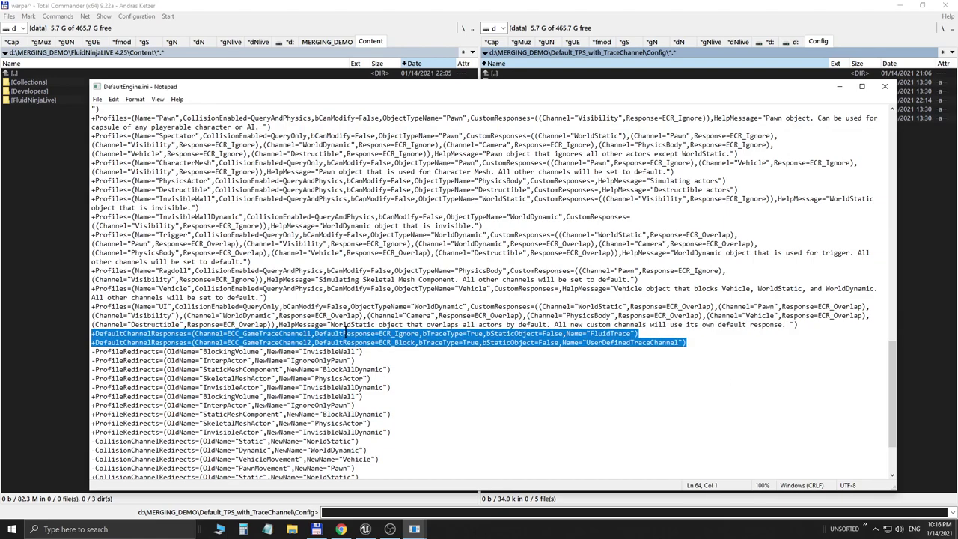
left_click(314, 334)
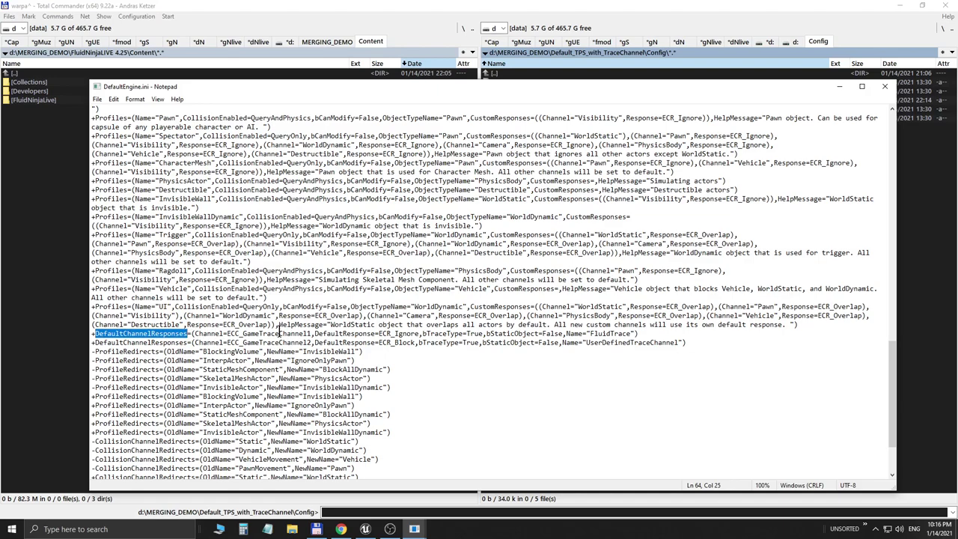
left_click(307, 334)
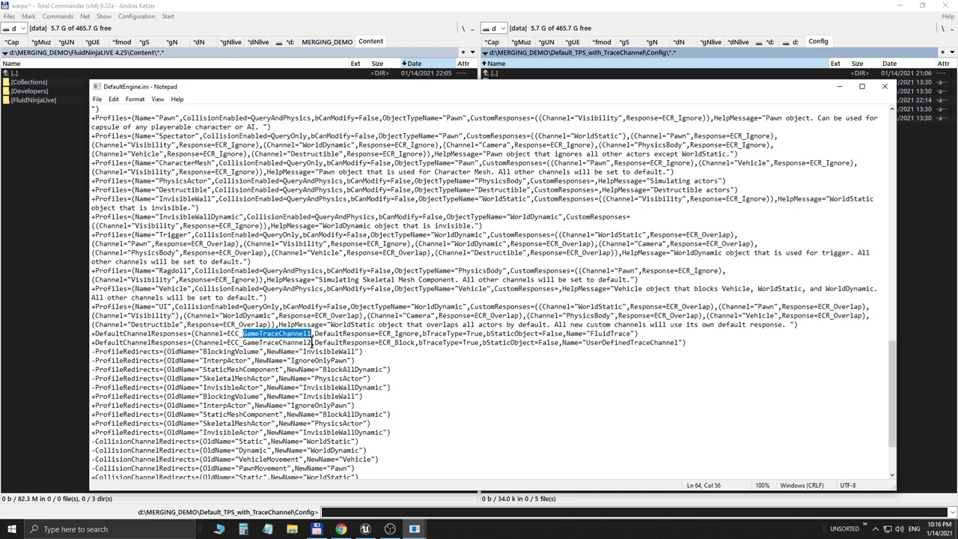
left_click(321, 343)
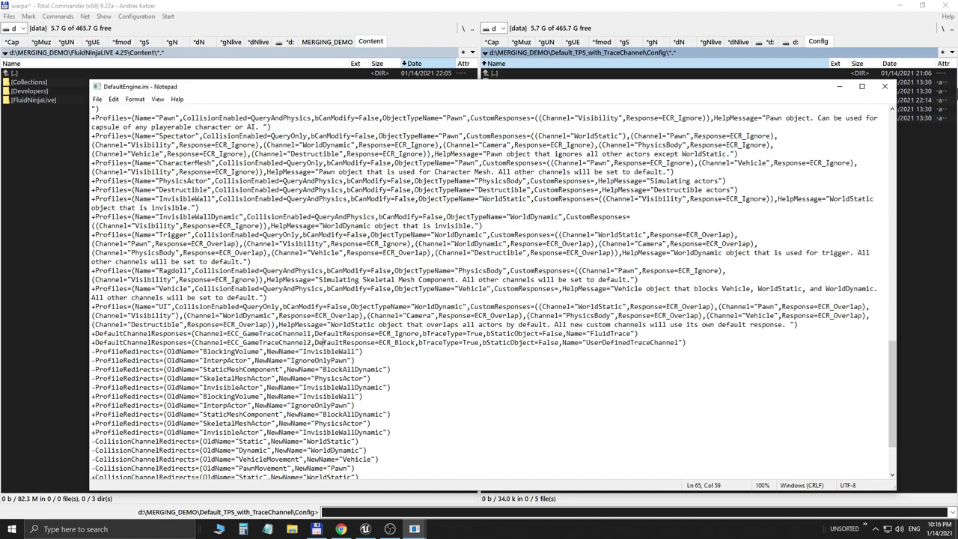
left_click(887, 89)
double_click(524, 72)
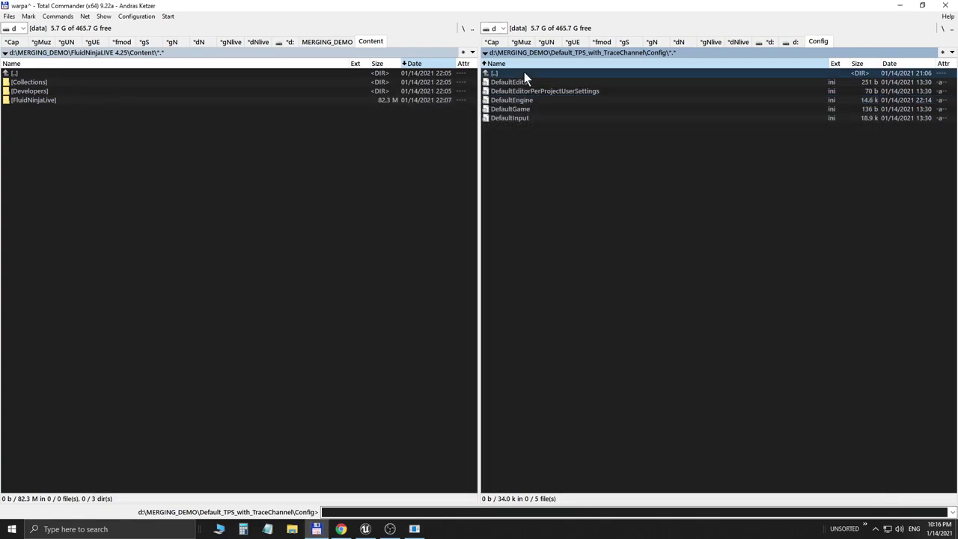
left_click(900, 7)
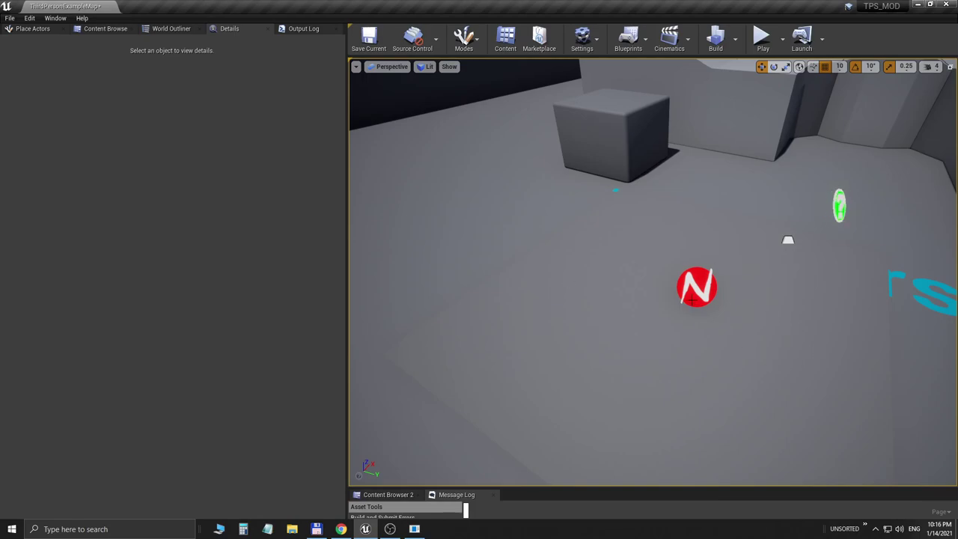
- Select the NinjaLive actor in the level, enlarge its component list and select NinjaLiveComponent
left_click(695, 292)
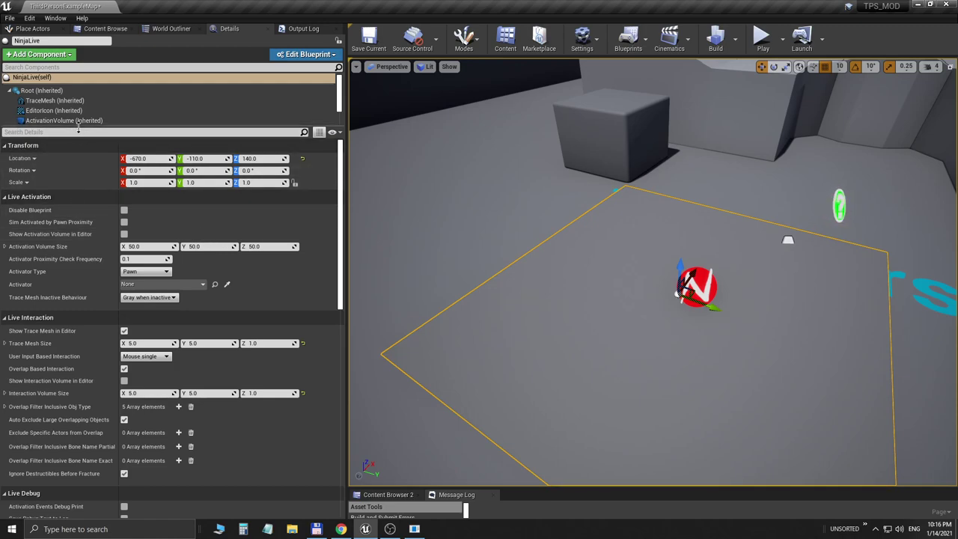
left_click_drag(78, 129, 70, 163)
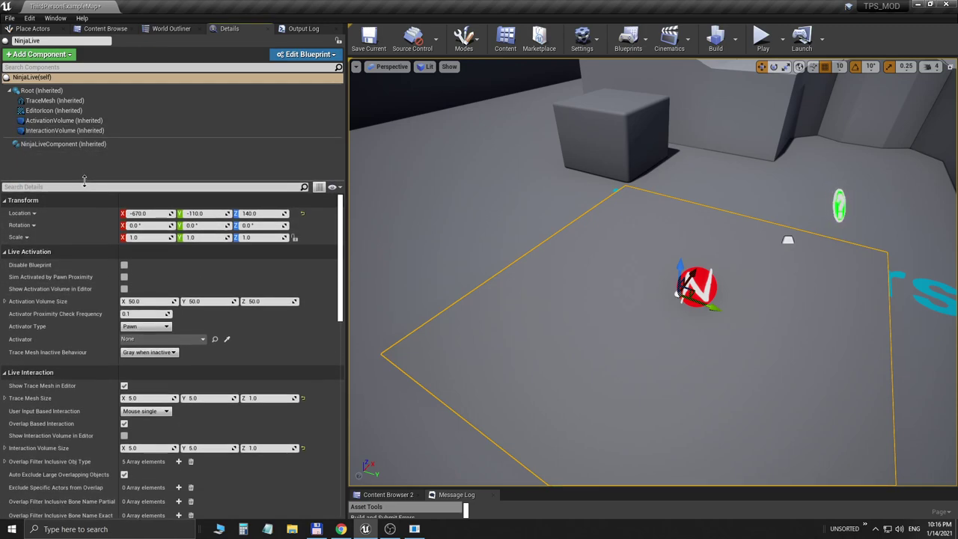
left_click(44, 144)
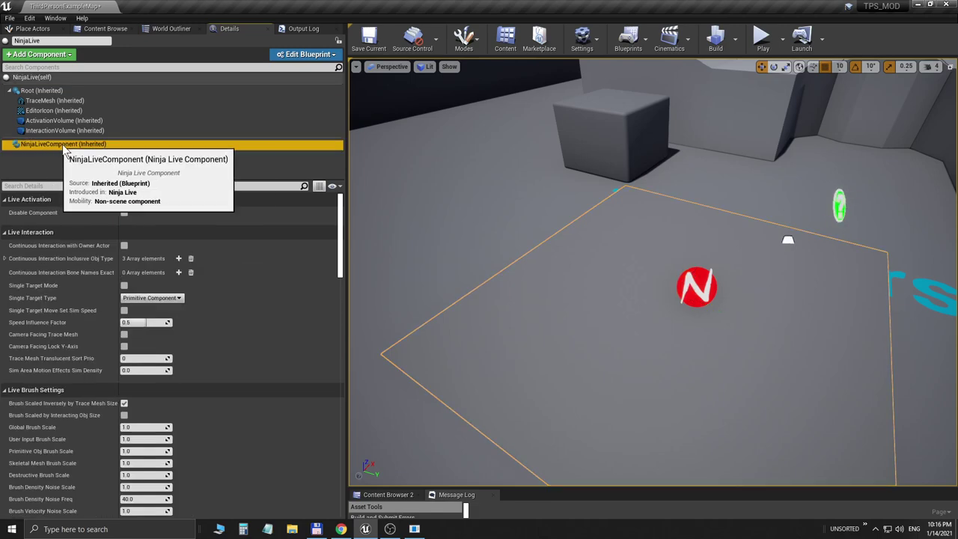
mouse_move(152, 178)
left_mouse_down()
mouse_move(151, 136)
mouse_move(161, 186)
mouse_move(151, 122)
mouse_move(152, 169)
left_mouse_up()
left_click(52, 110)
left_click(51, 100)
left_click(49, 121)
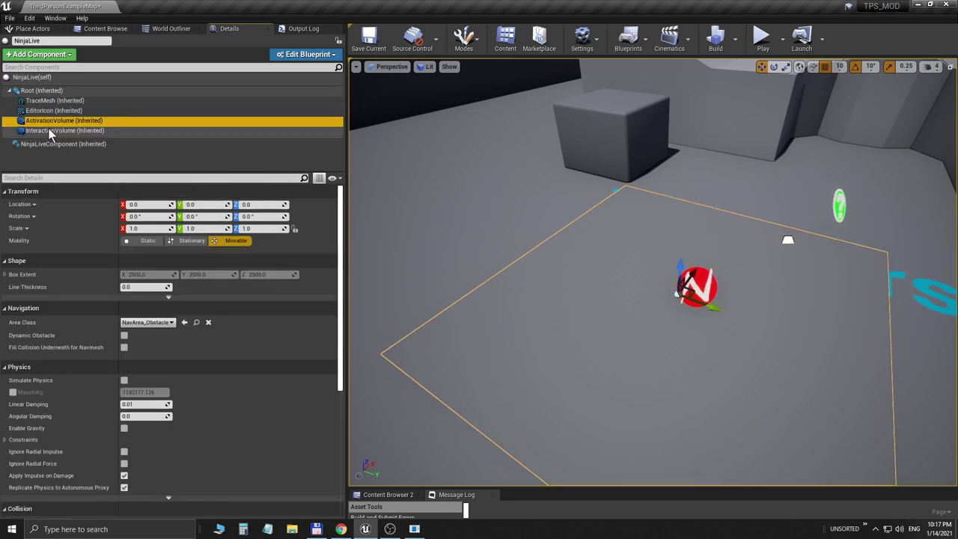
left_click(48, 143)
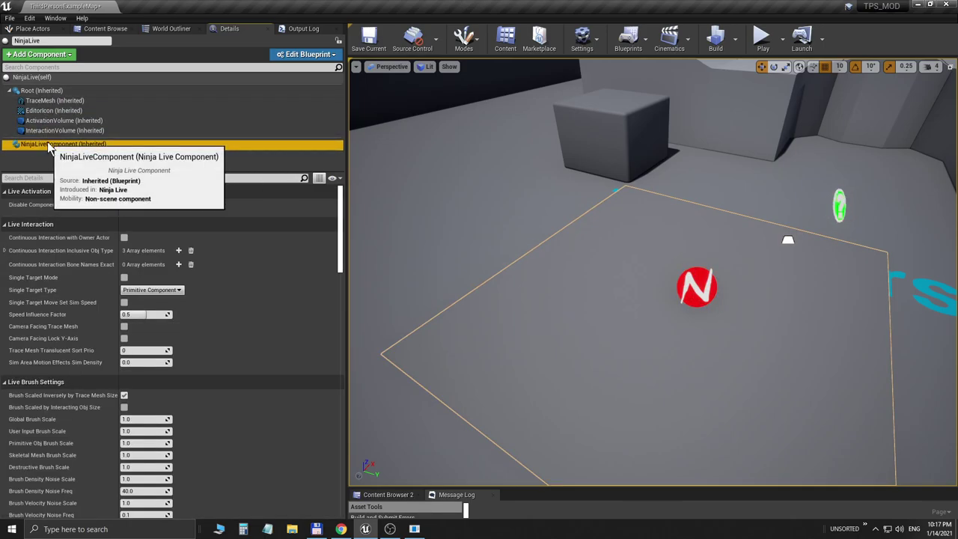
- Switch to Chrome and open the Issues and FAQ document linked from the FluidNinja LIVE marketplace page
left_click(342, 530)
left_click(176, 8)
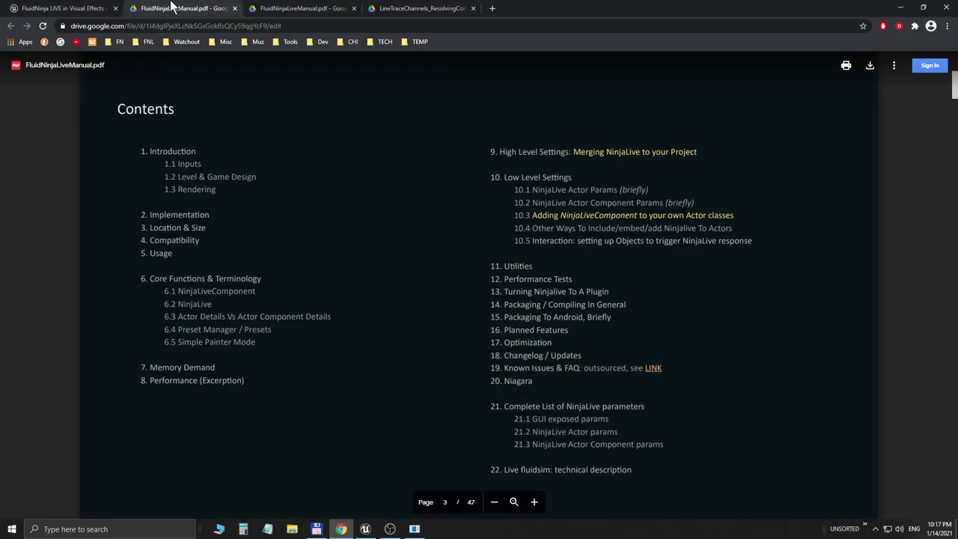
left_click(88, 7)
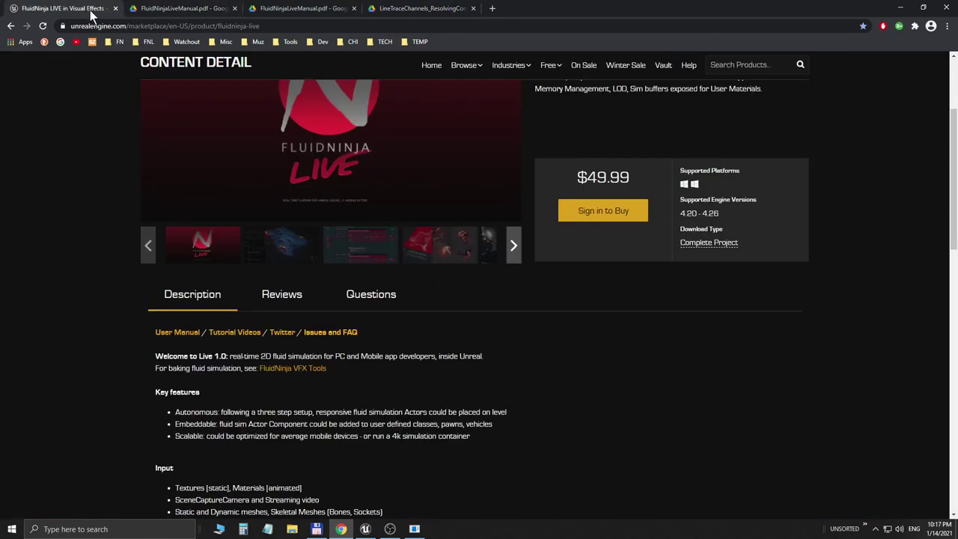
right_click(331, 338)
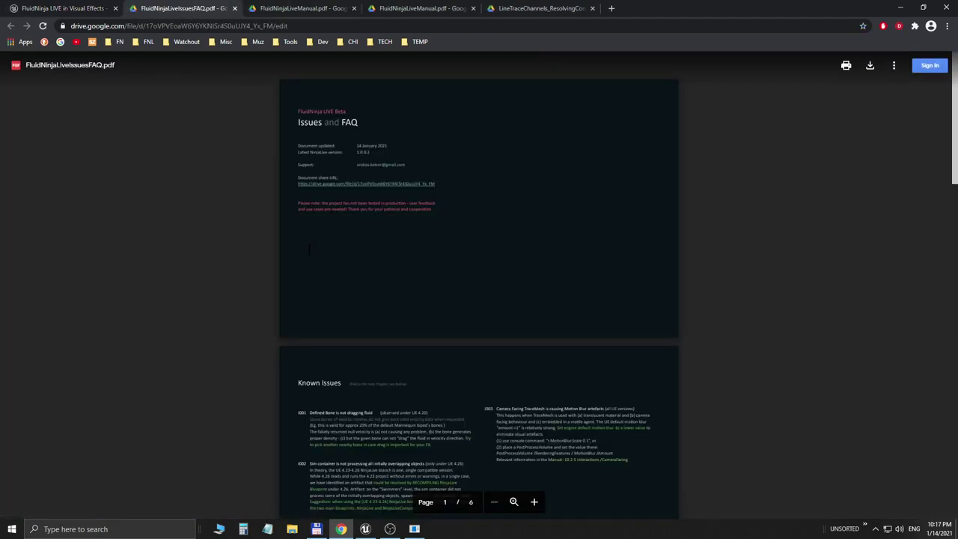
- Read the enlarged FAQ entry Q001 on selecting NinjaLiveComponent, revisit the marketplace page and return to Unreal Editor
scroll(309, 249, "down", 11)
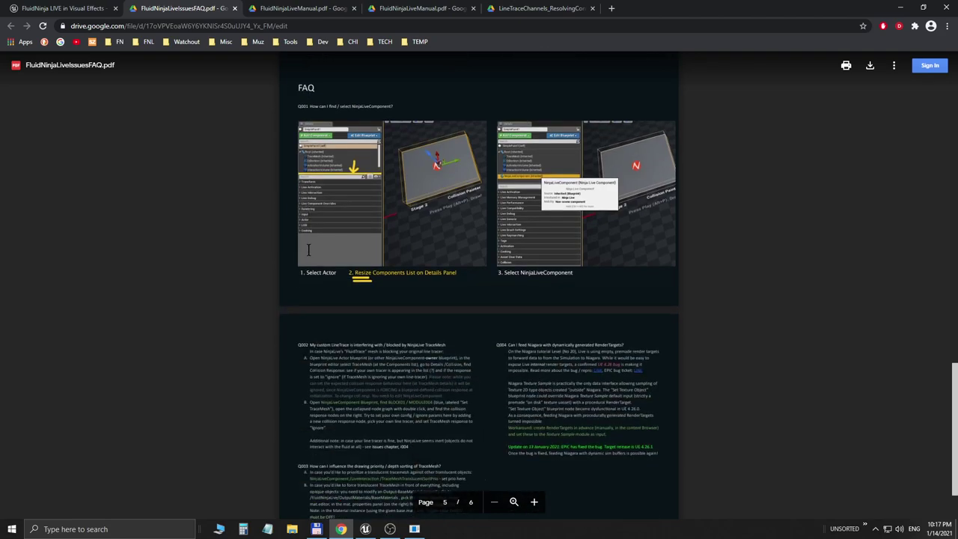
scroll(309, 250, "up", 2)
left_click(514, 501)
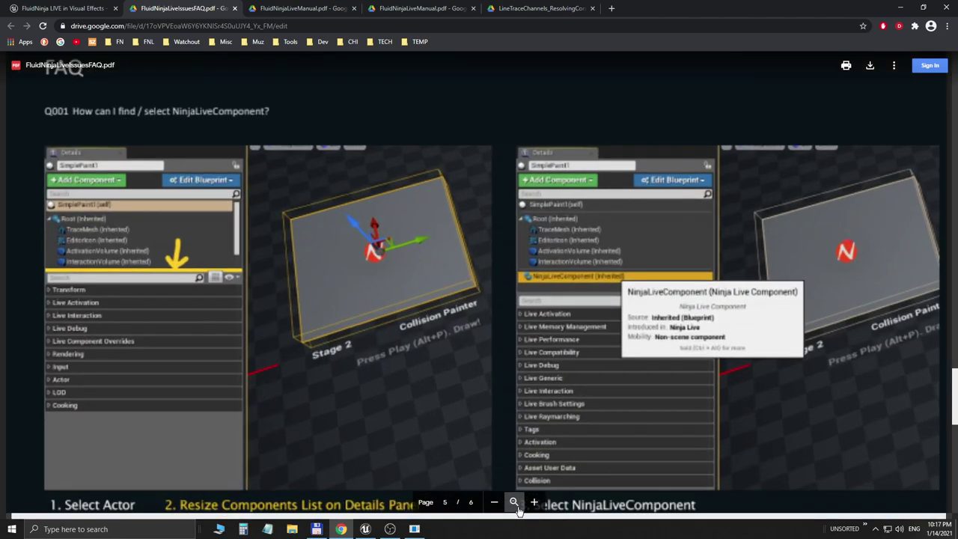
left_click(515, 503)
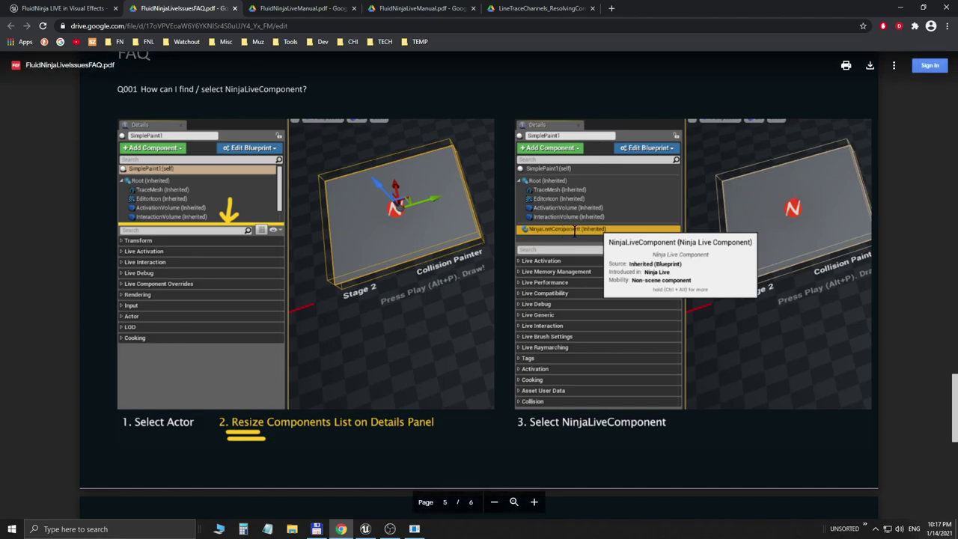
left_click(75, 9)
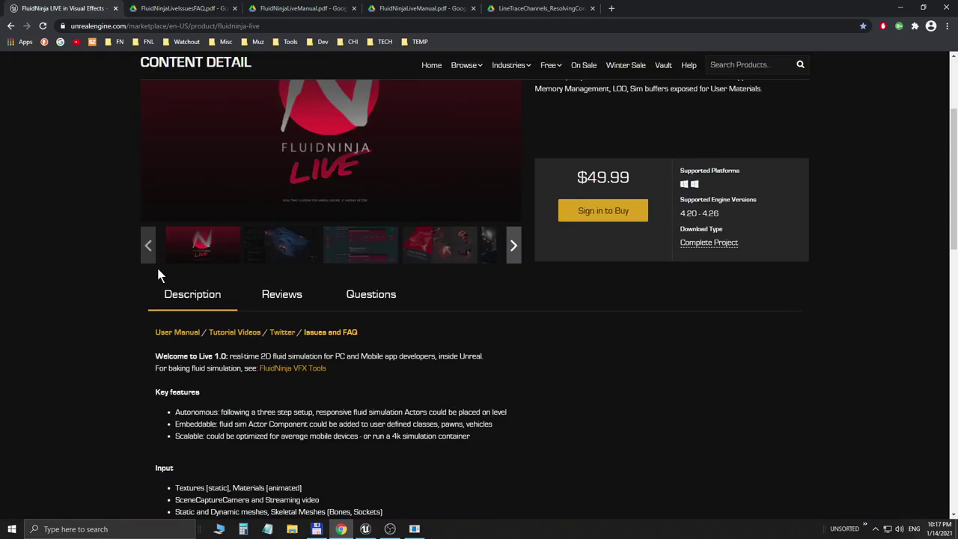
scroll(158, 271, "up", 1)
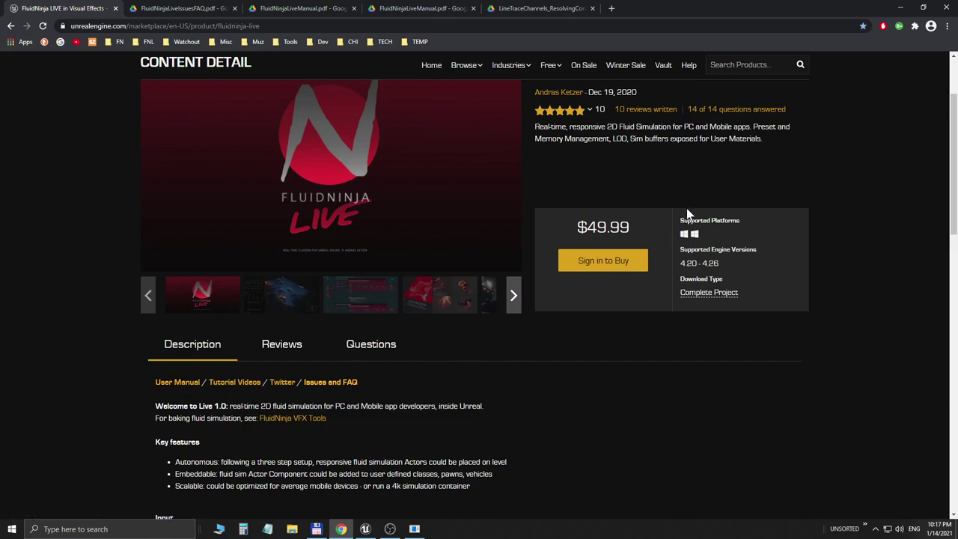
left_click(901, 6)
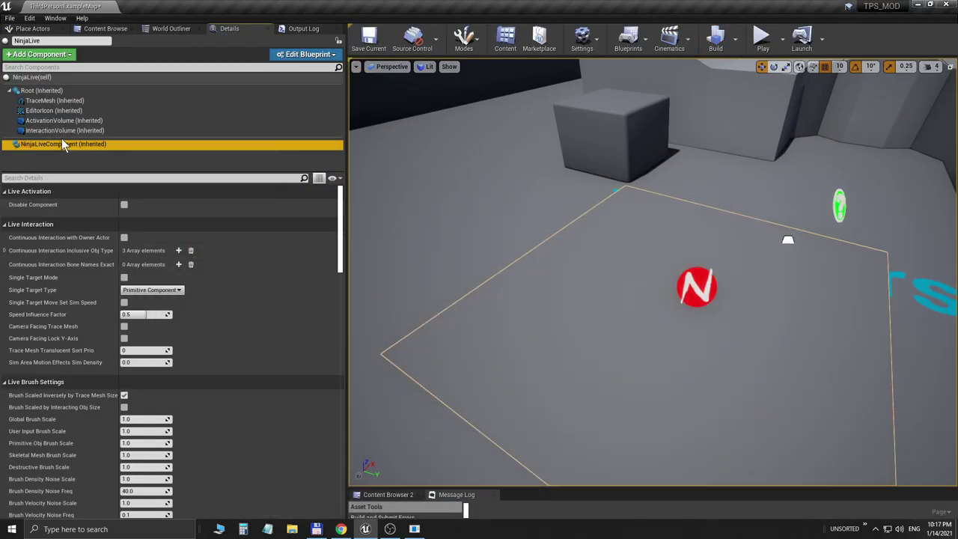
- Collapse NinjaLiveComponent's Live Interaction and Live Brush Settings categories and review the Output Materials list under Live Generic
left_click(50, 224)
left_click(46, 238)
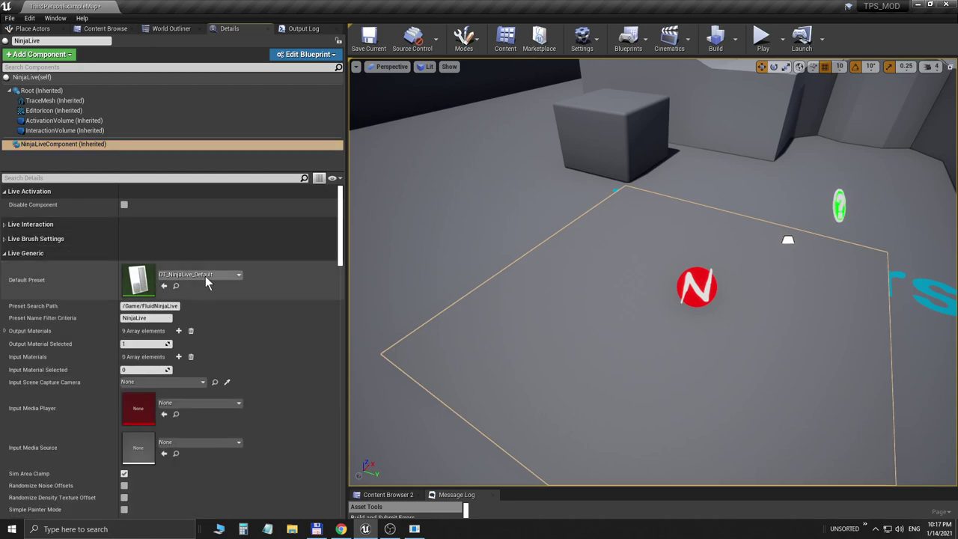
left_click(4, 332)
scroll(156, 349, "down", 5)
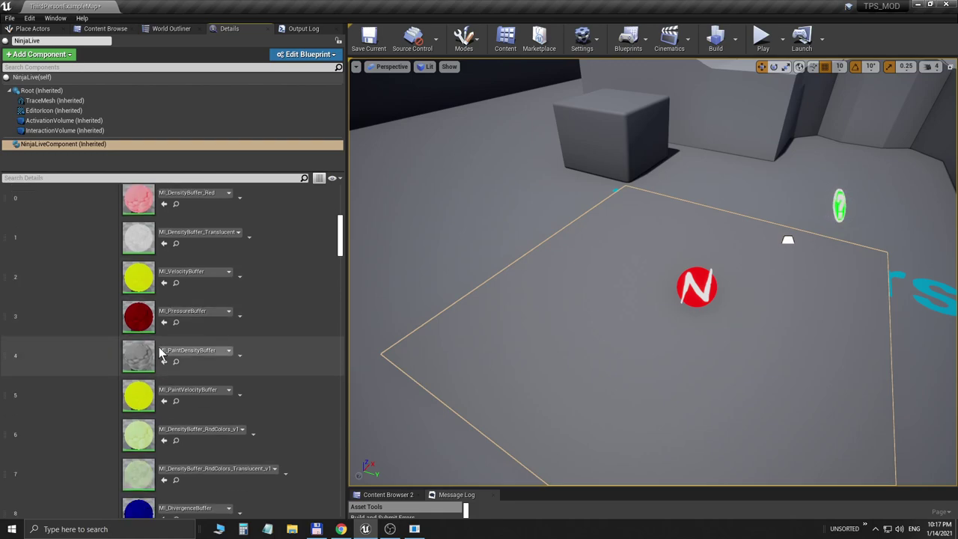
scroll(165, 349, "up", 3)
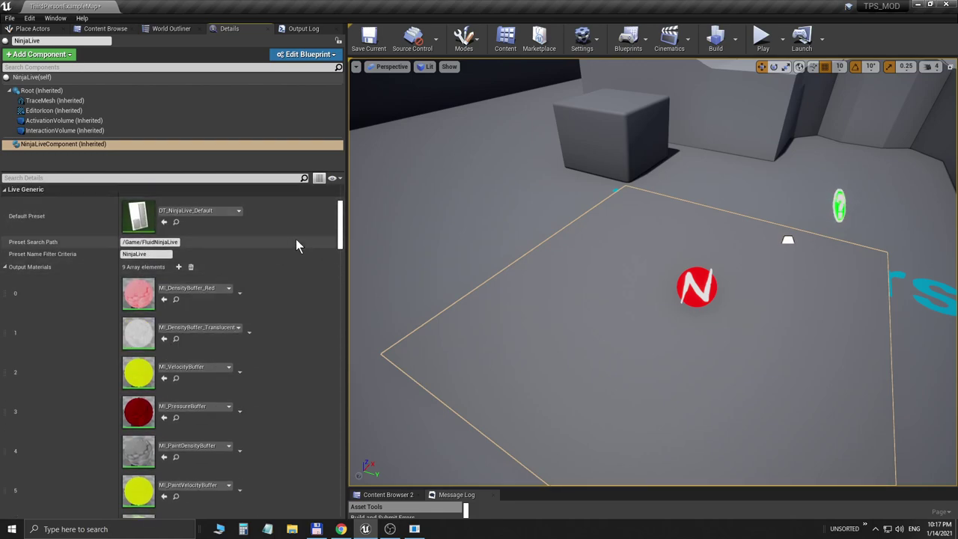
scroll(238, 296, "down", 3)
scroll(236, 295, "up", 3)
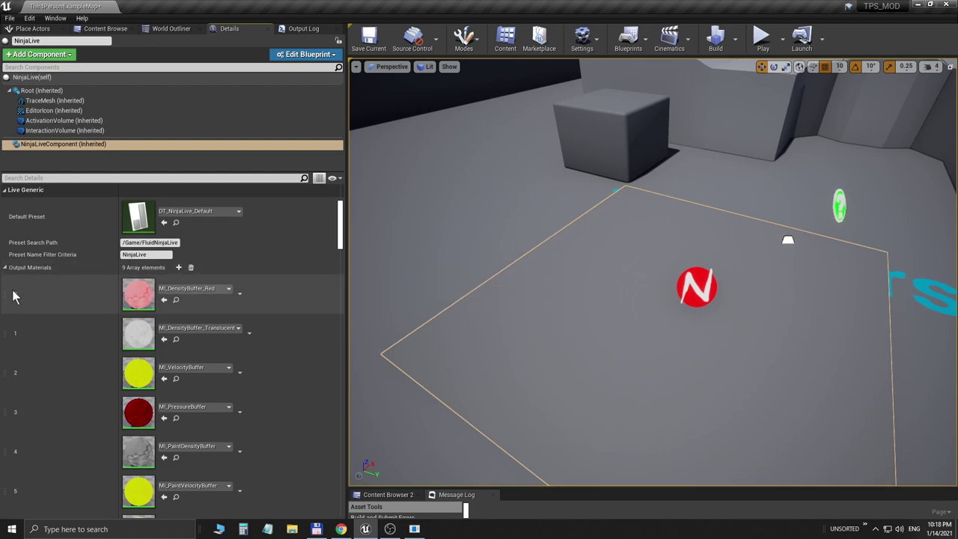
left_click(5, 268)
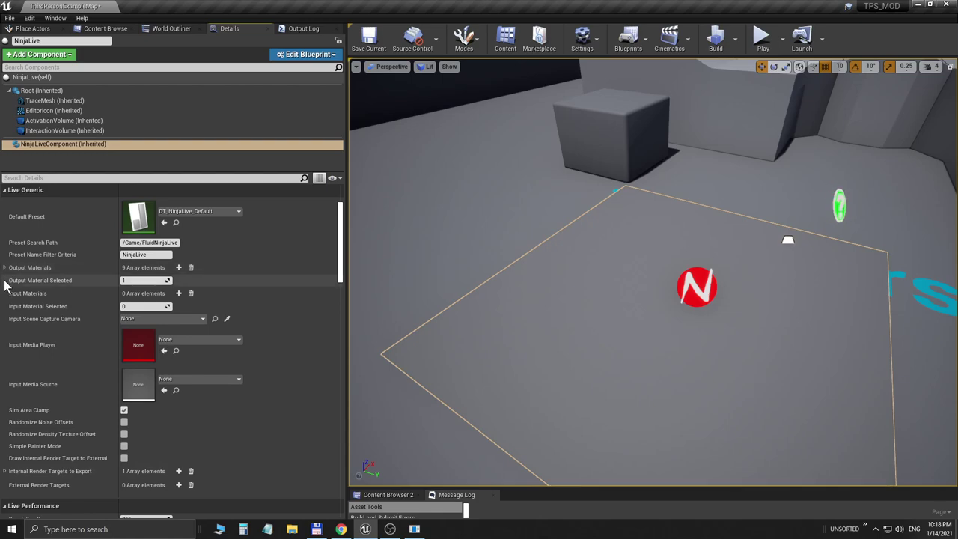
- Set NinjaLiveComponent's Output Material Selected to 0 and play-test it by running the character across the fluid area
left_click_drag(146, 281, 128, 281)
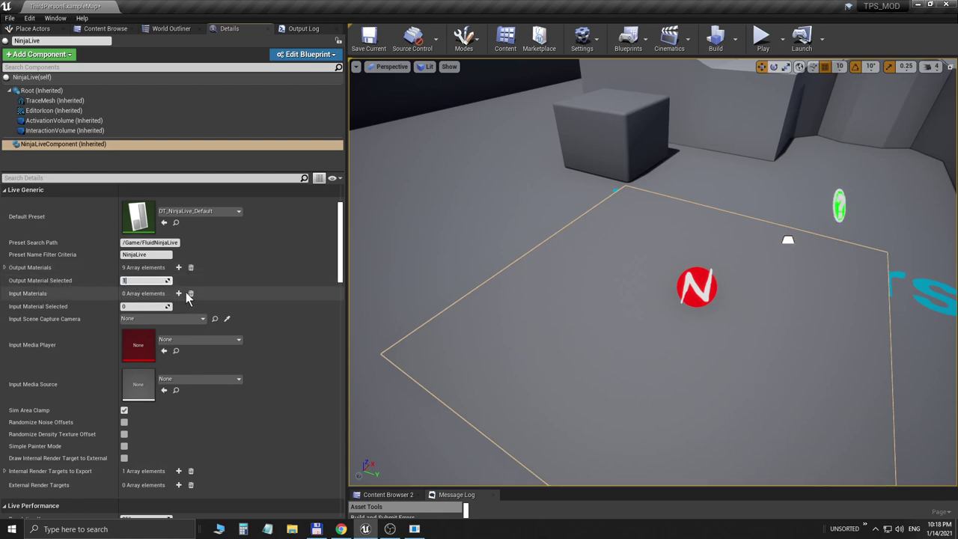
left_click(763, 38)
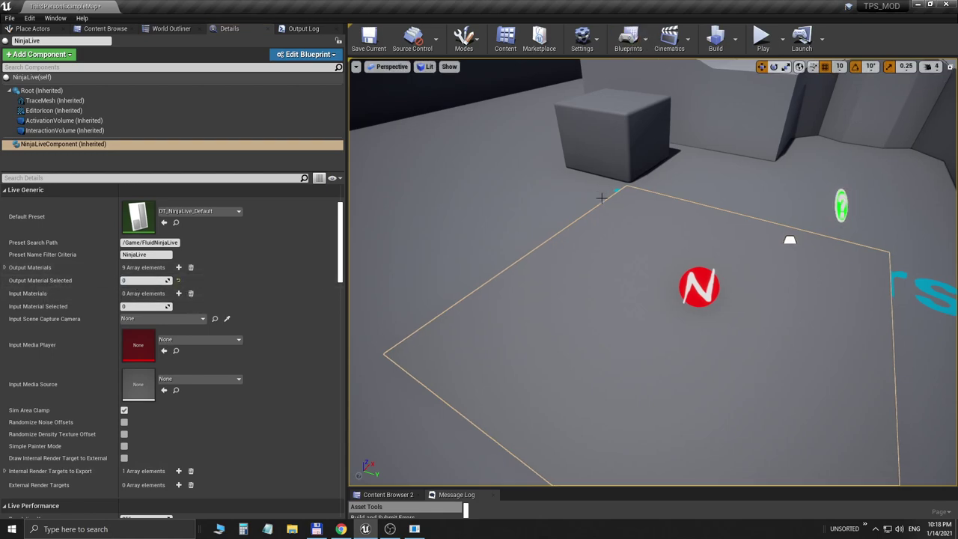
key("w")
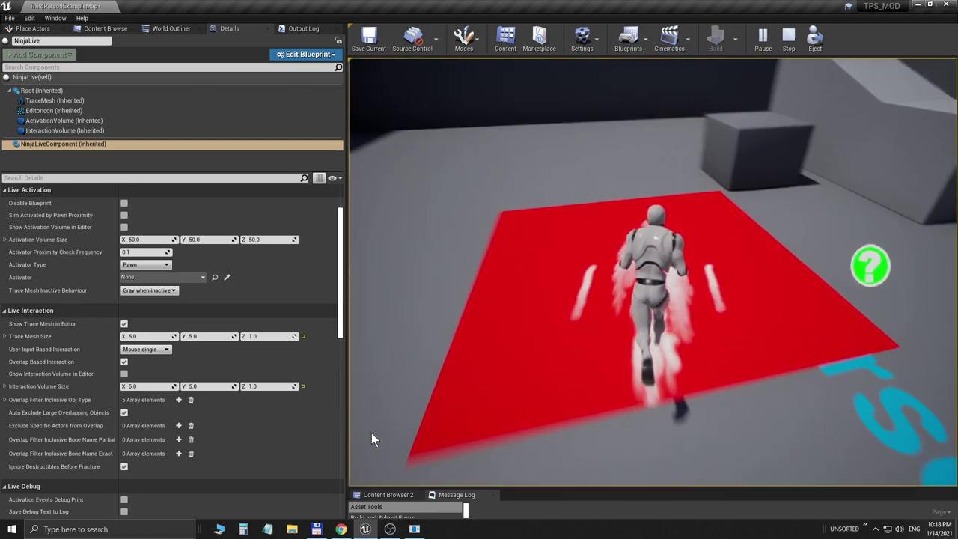
key("w")
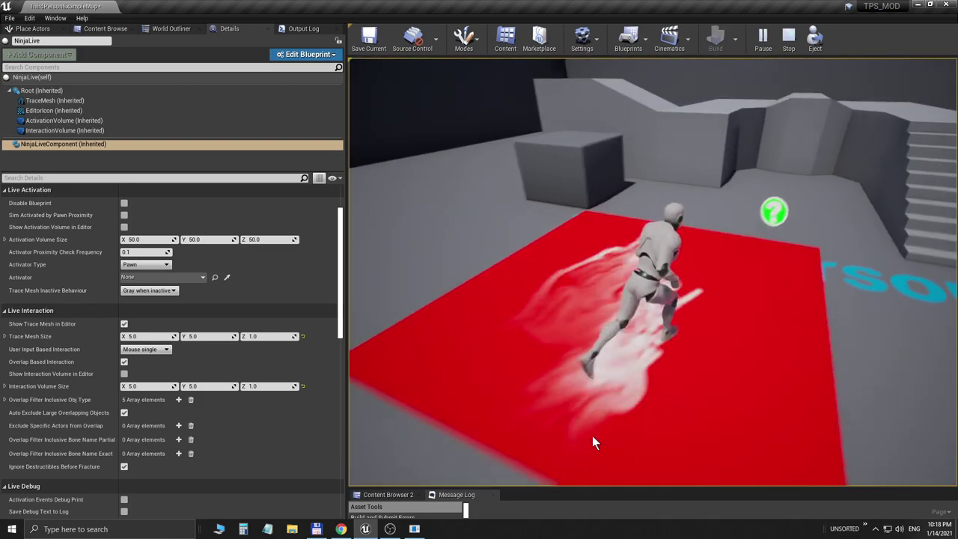
key("w")
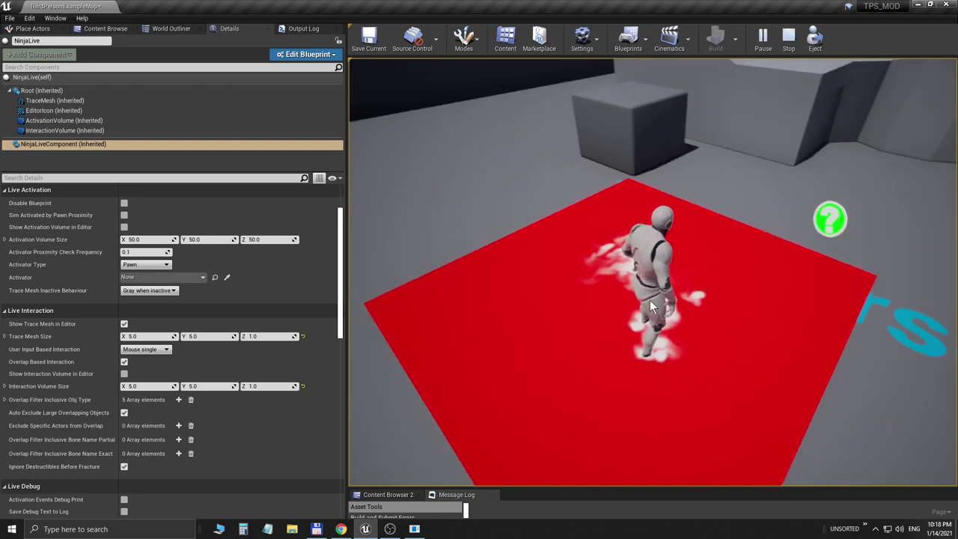
key("w")
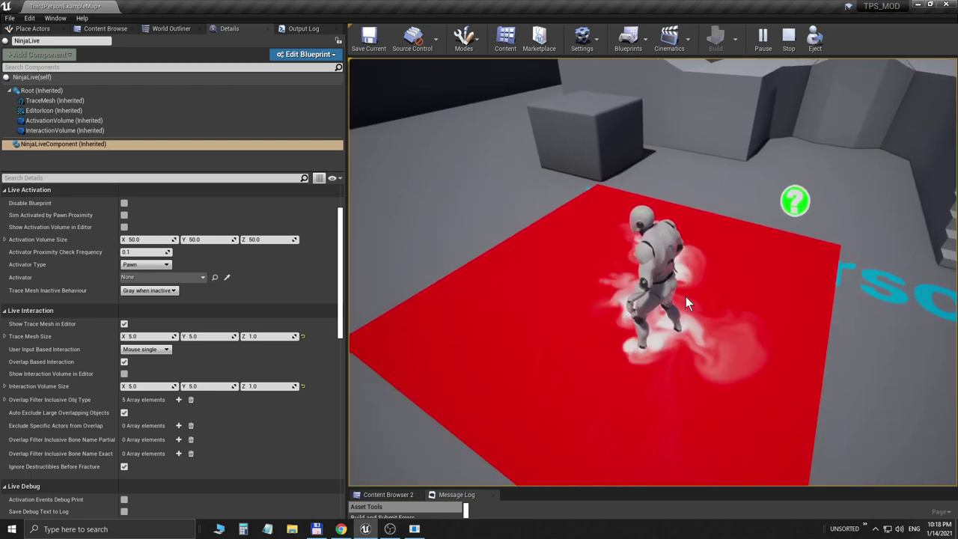
key("w")
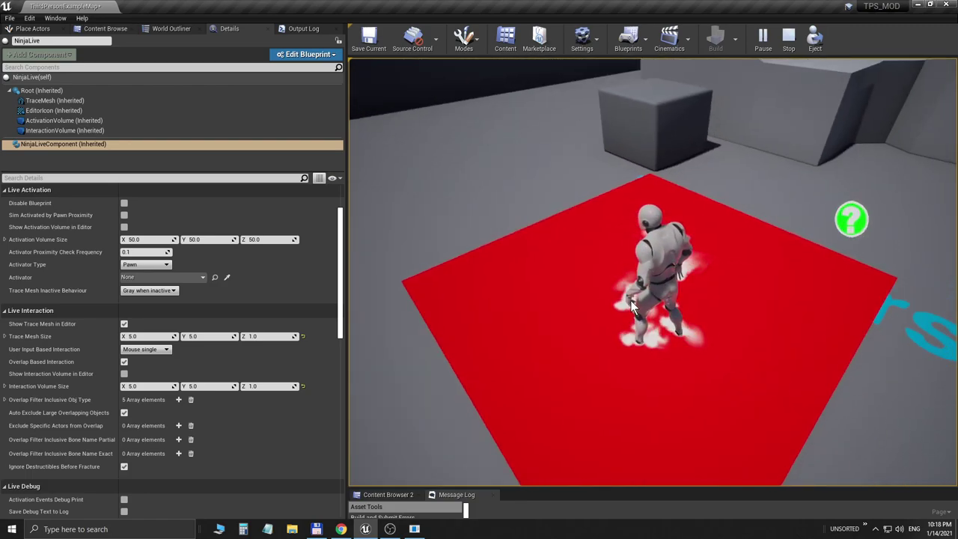
key("w")
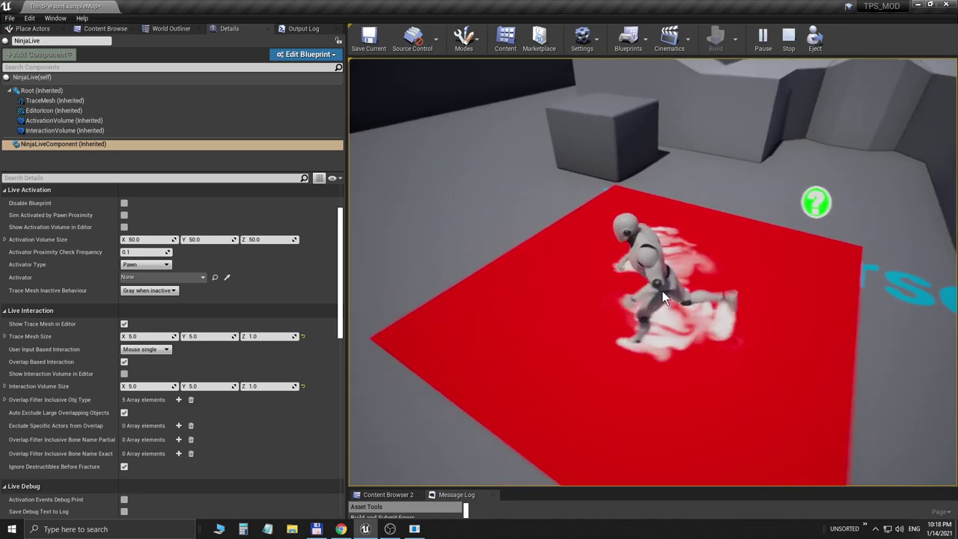
key("w")
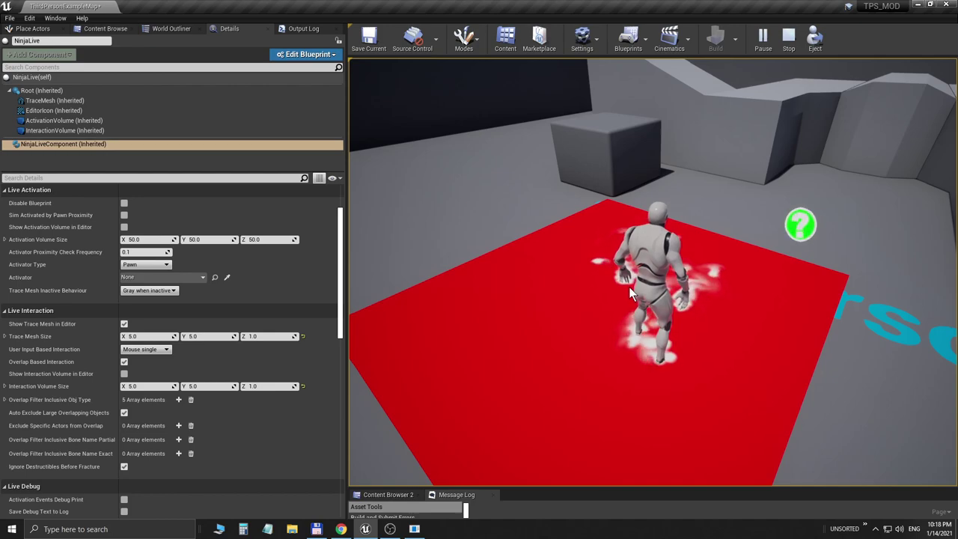
key("Escape")
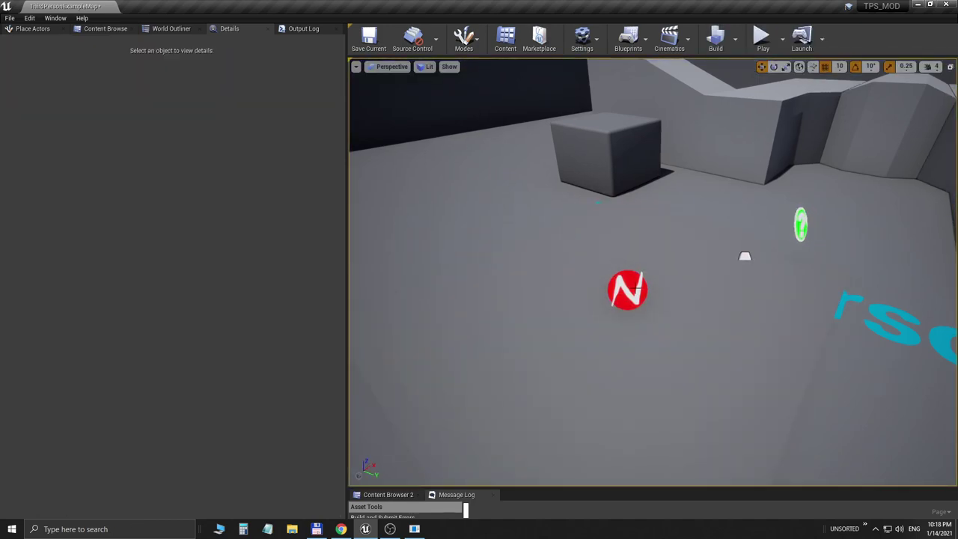
- Select the NinjaLive actor, collapse Live Activation and review the object types in Overlap Filter Inclusive Obj Type
left_click(635, 287)
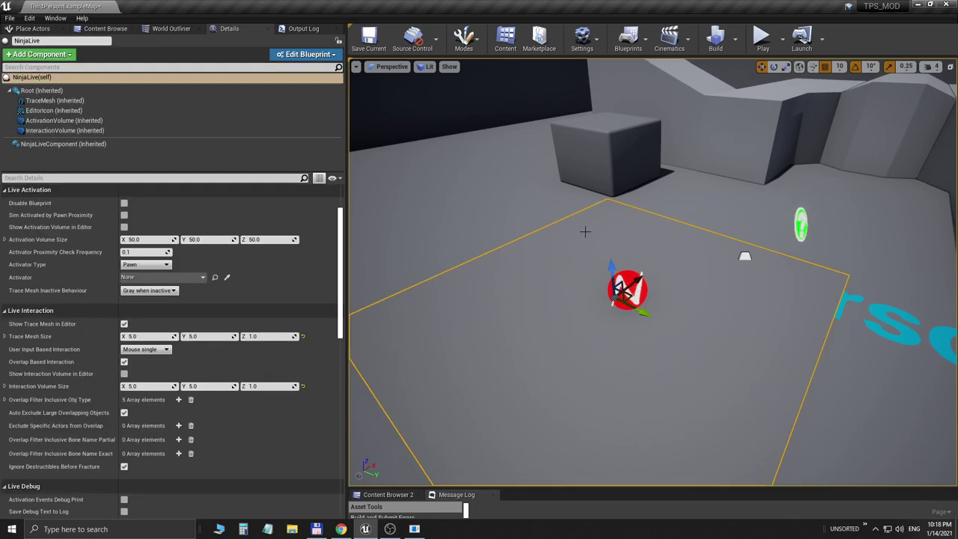
left_click(9, 191)
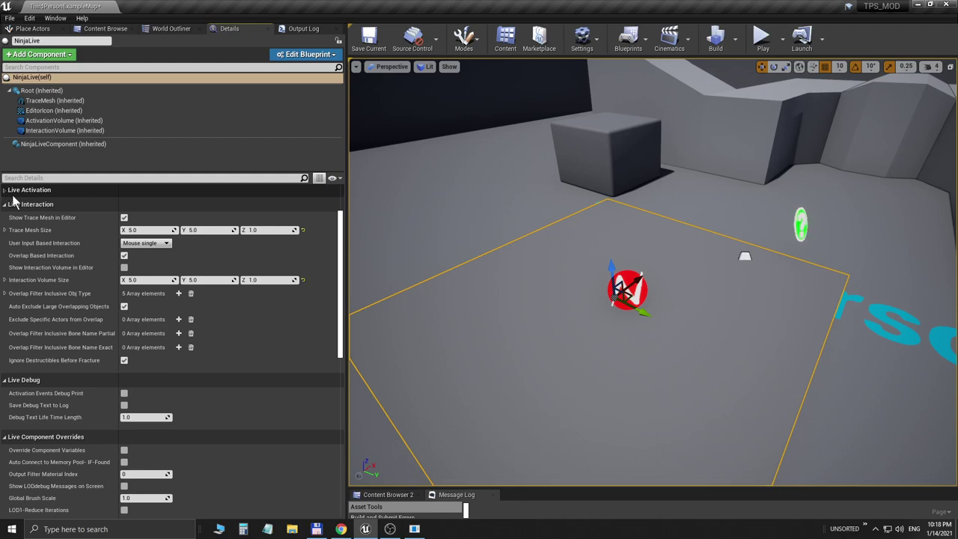
left_click(5, 293)
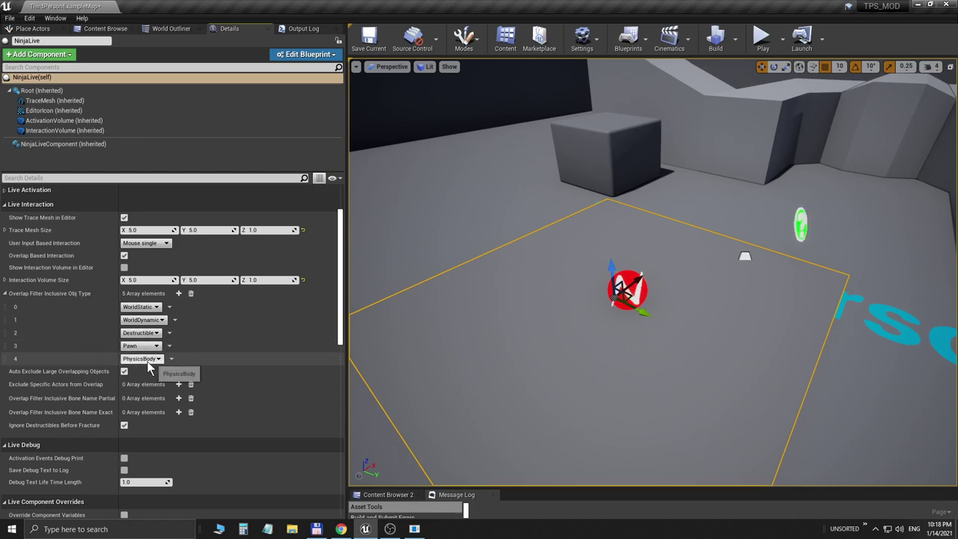
left_click(156, 308)
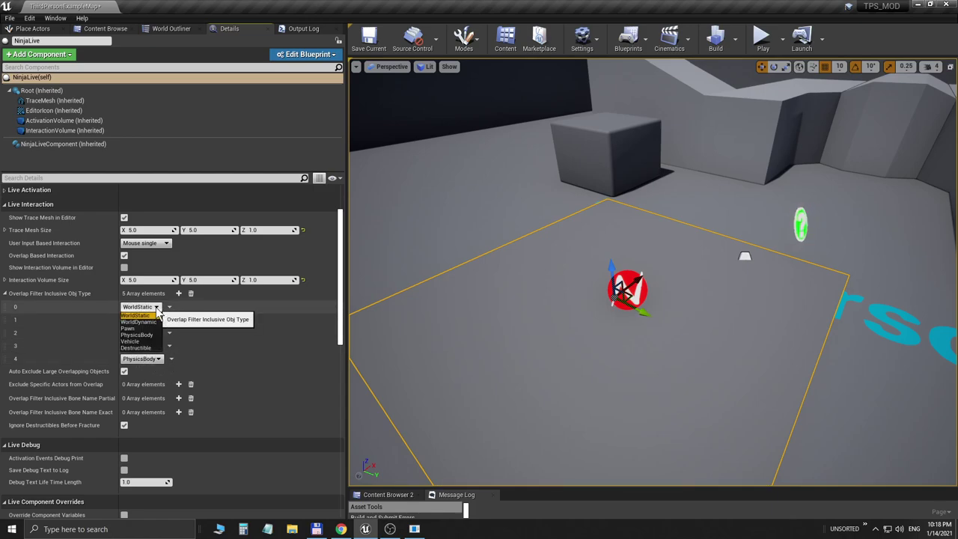
left_click(157, 310)
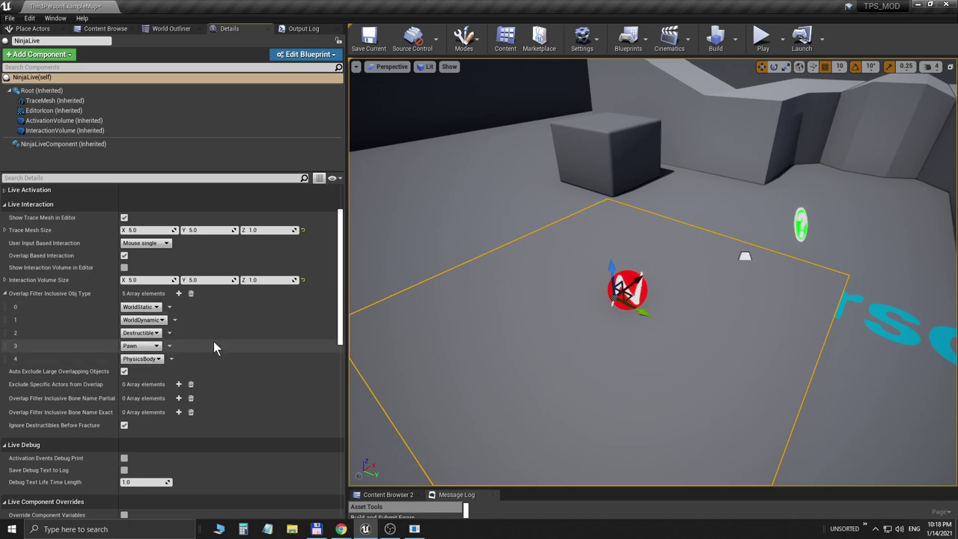
left_click(5, 294)
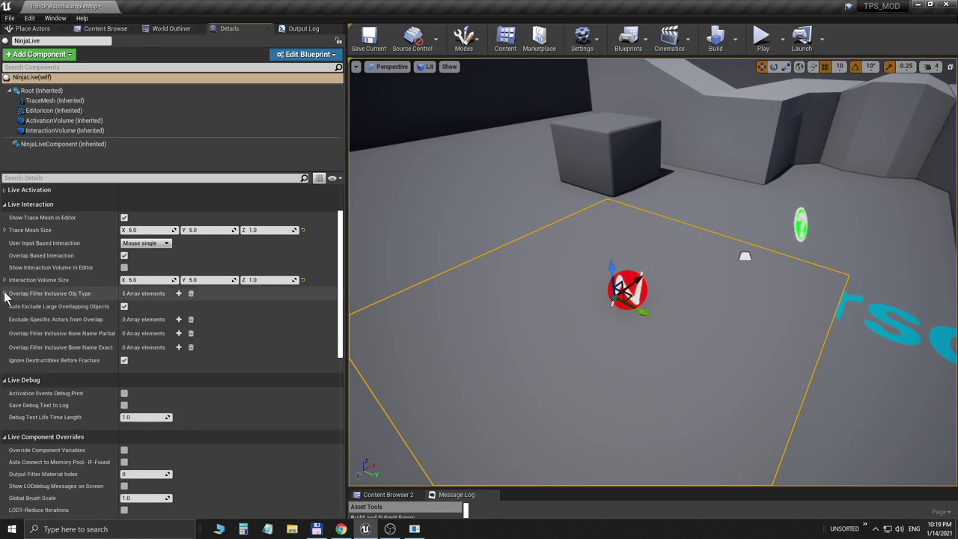
- Locate the ThirdPersonCharacter's skeletal mesh asset and place a copy of SK_Mannequin in the level inside the NinjaLive area
scroll(623, 289, "down", 5)
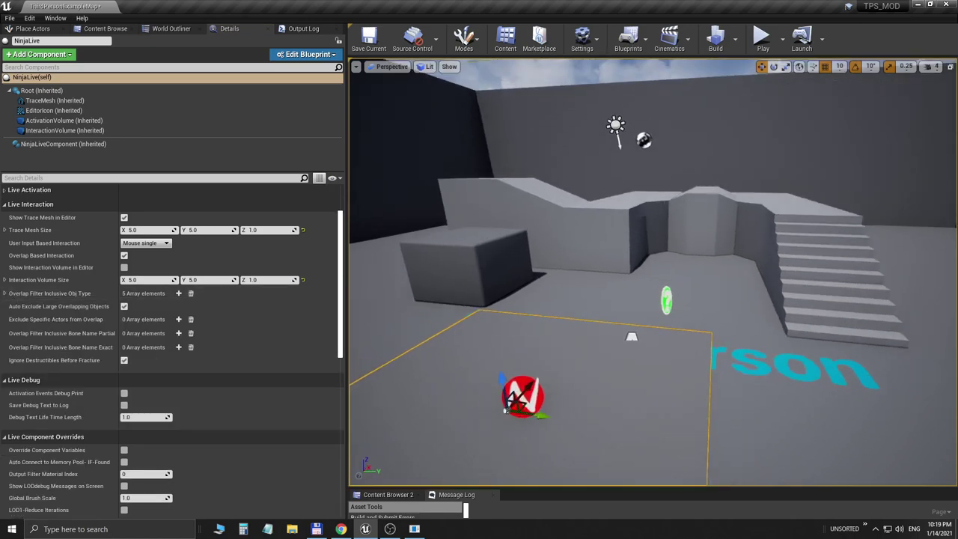
scroll(597, 282, "up", 4)
scroll(597, 281, "down", 3)
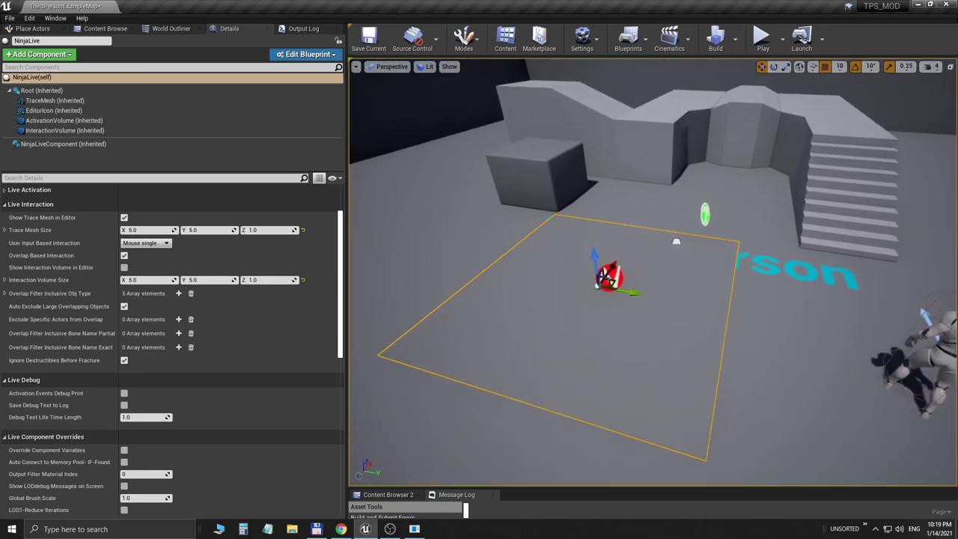
left_click_drag(596, 282, 781, 321, "alt")
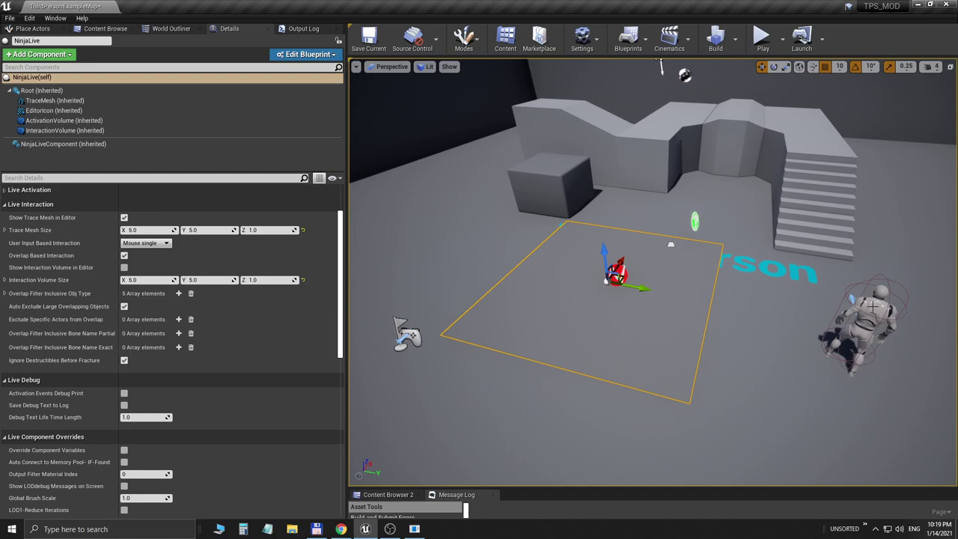
left_click(865, 322)
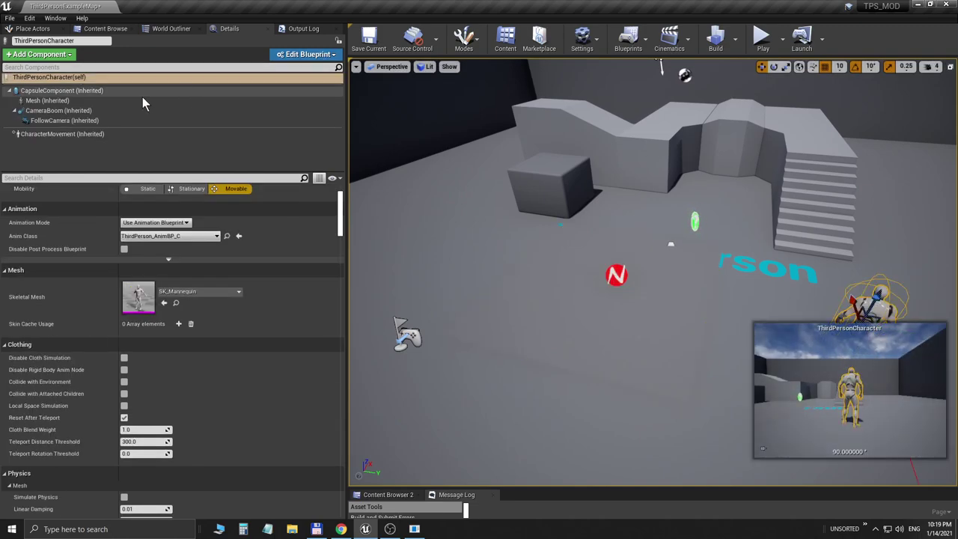
left_click(54, 103)
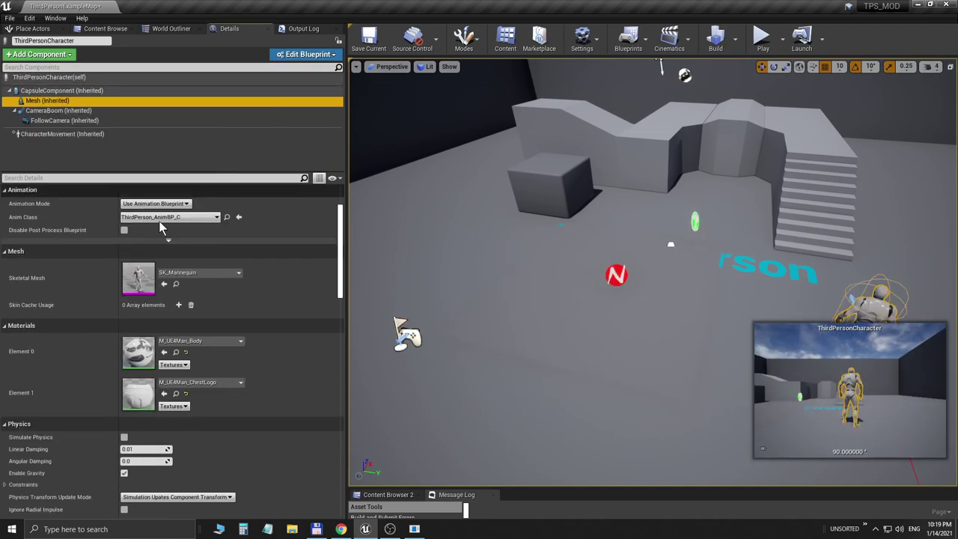
left_click(177, 284)
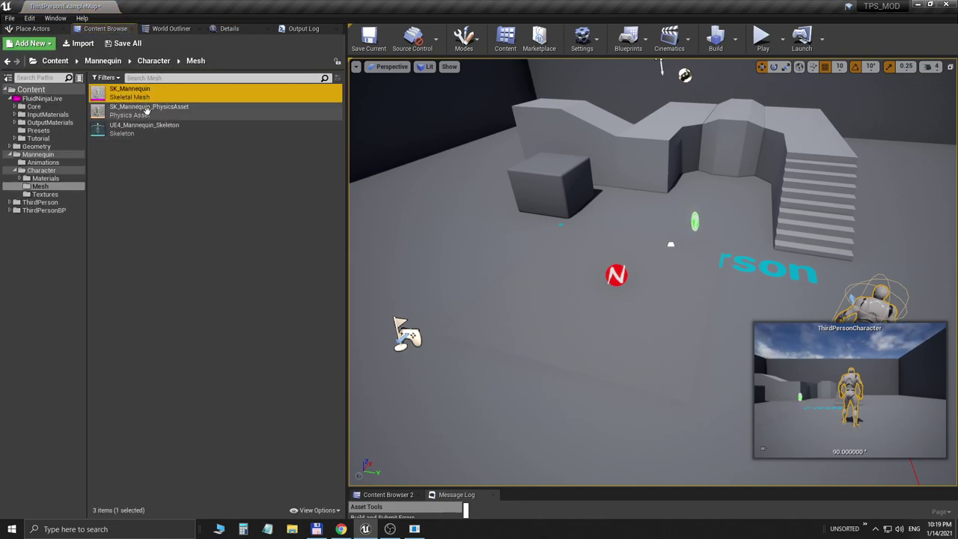
left_click_drag(134, 93, 557, 305)
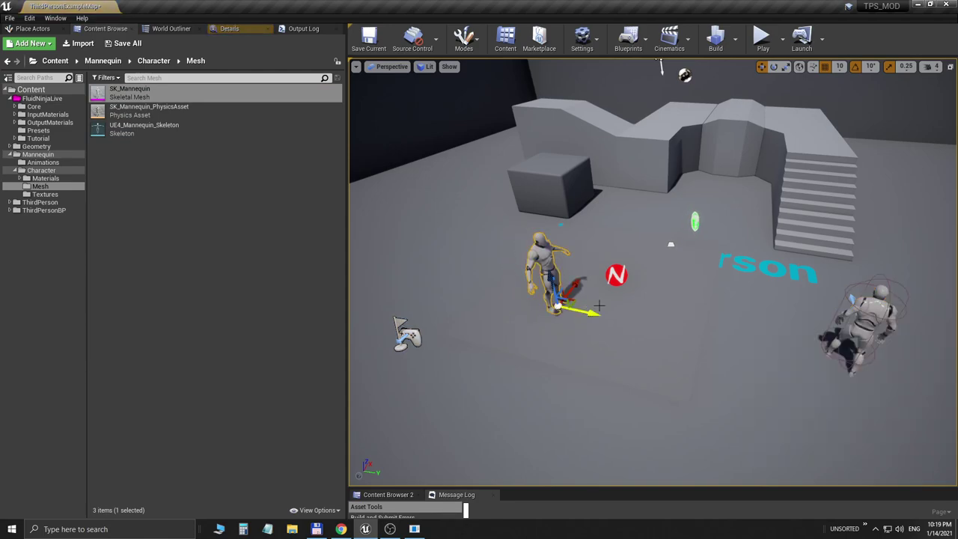
- Play-test the level by moving the character around the placed mannequin on the fluid surface, then stop the session
key("alt+p")
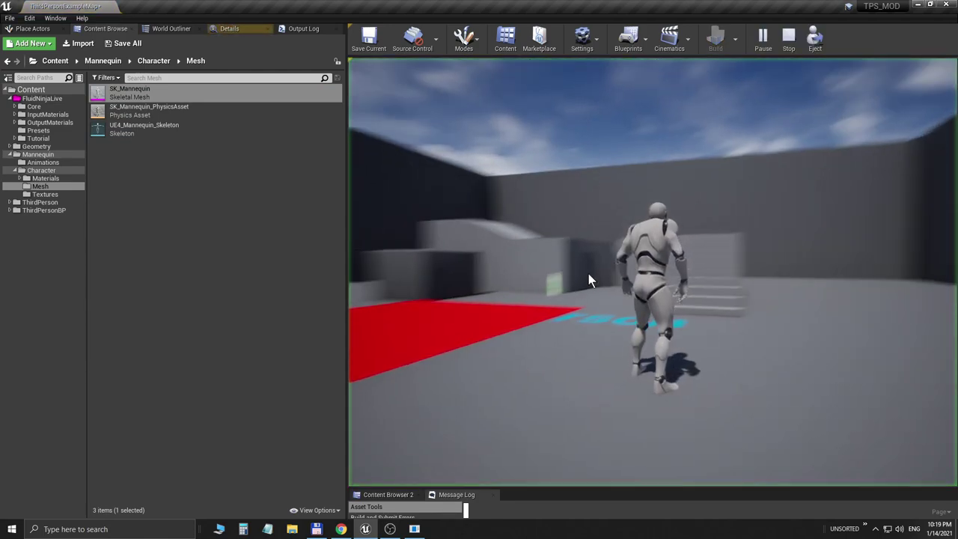
key("s")
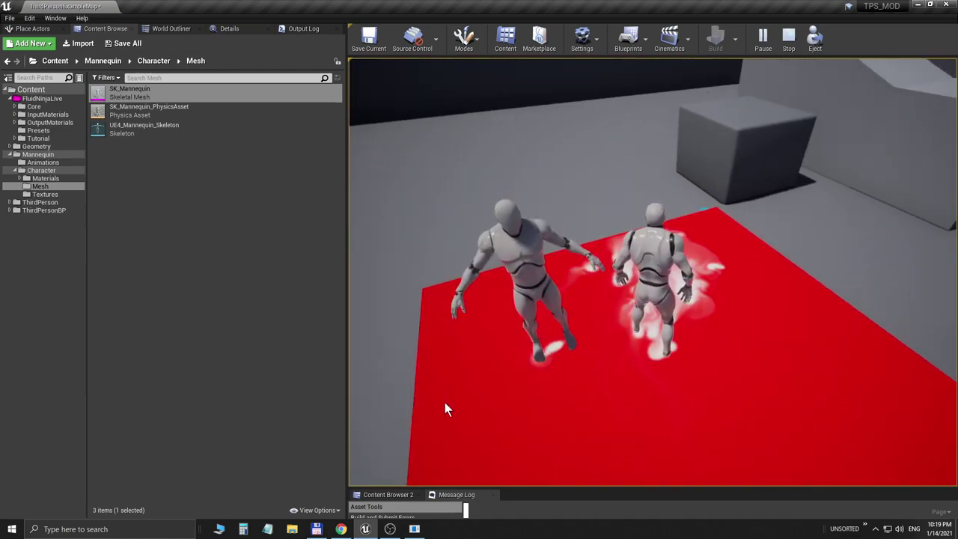
key("w")
key("w")
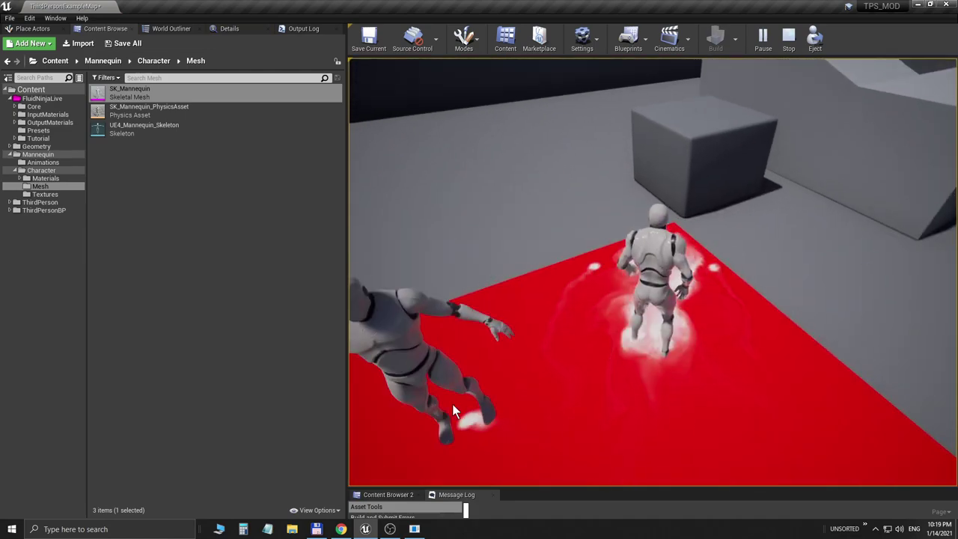
key("w")
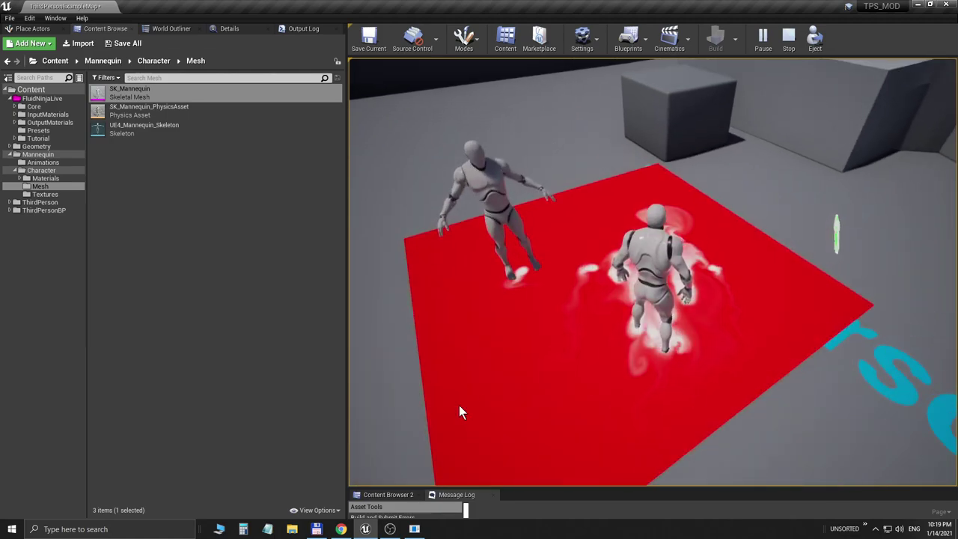
key("Escape")
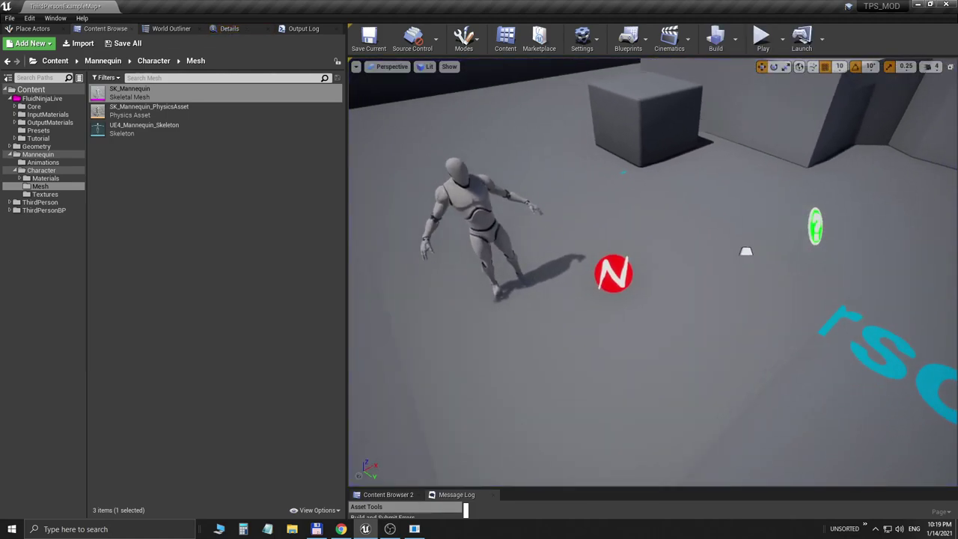
- Set the placed SK_Mannequin's Collision Presets to Pawn and play-test its interaction with the fluid surface
scroll(652, 274, "down", 5)
scroll(653, 274, "up", 7)
scroll(564, 261, "up", 5)
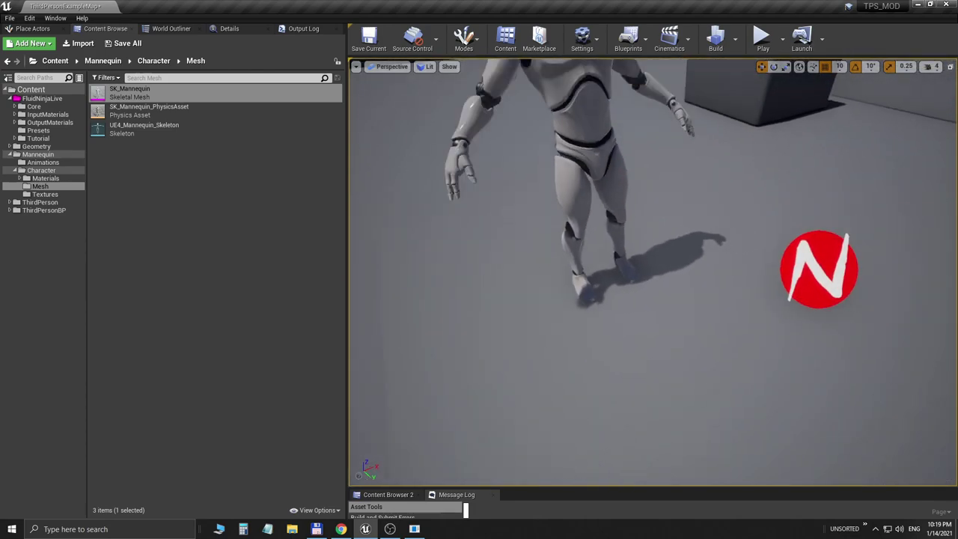
scroll(564, 261, "down", 4)
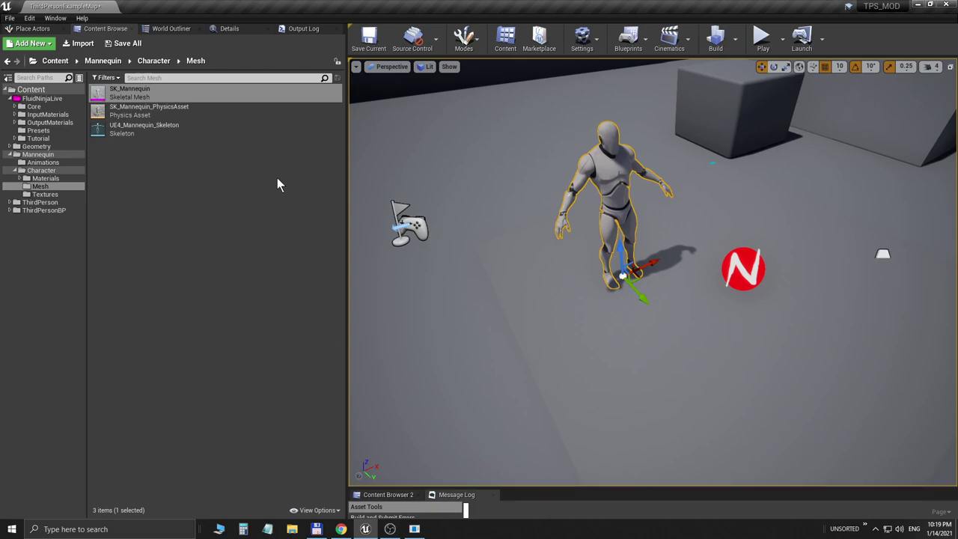
left_click(240, 28)
scroll(122, 398, "down", 3)
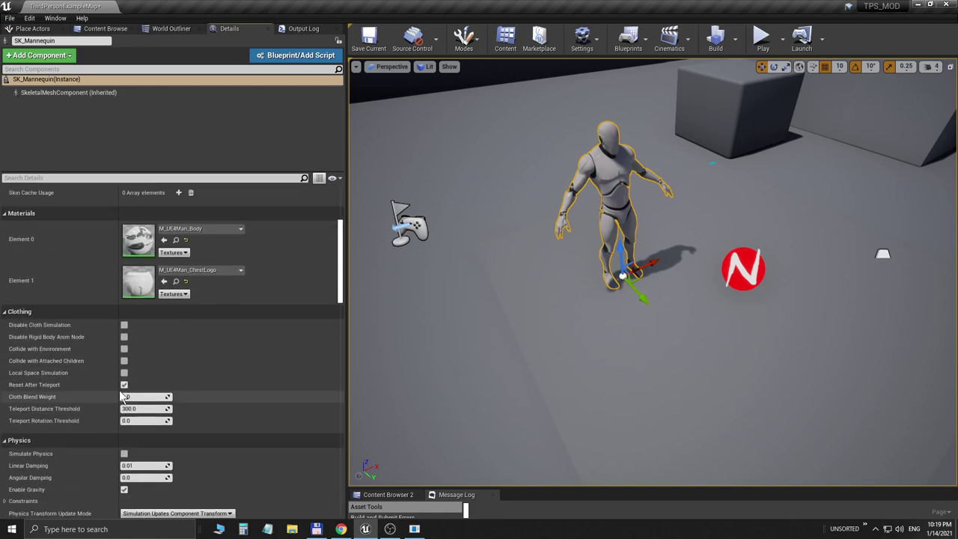
scroll(124, 366, "down", 10)
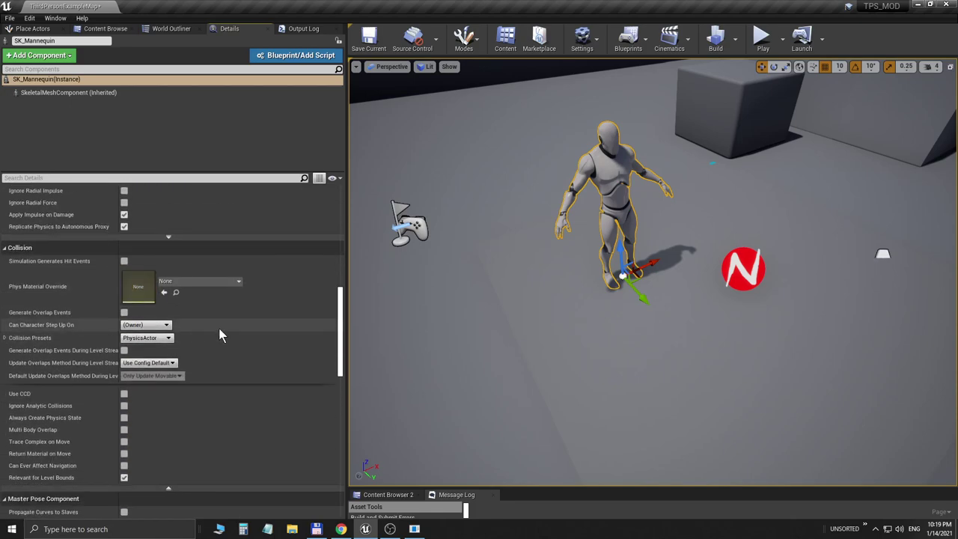
left_click(160, 340)
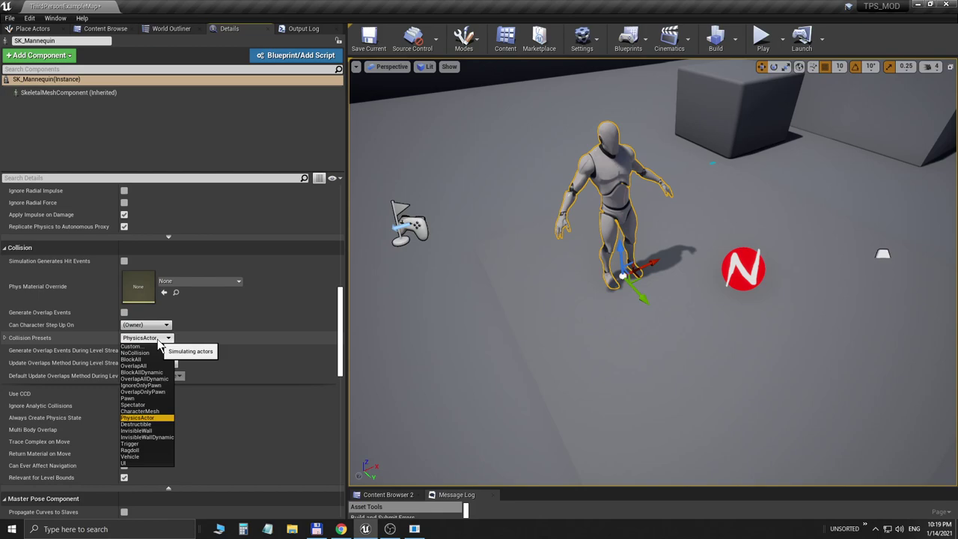
left_click(129, 398)
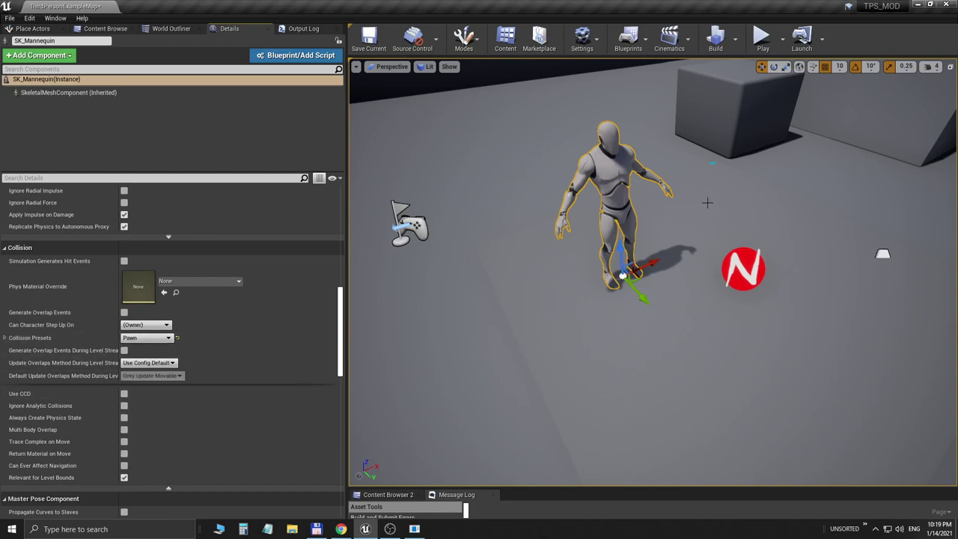
key("alt+p")
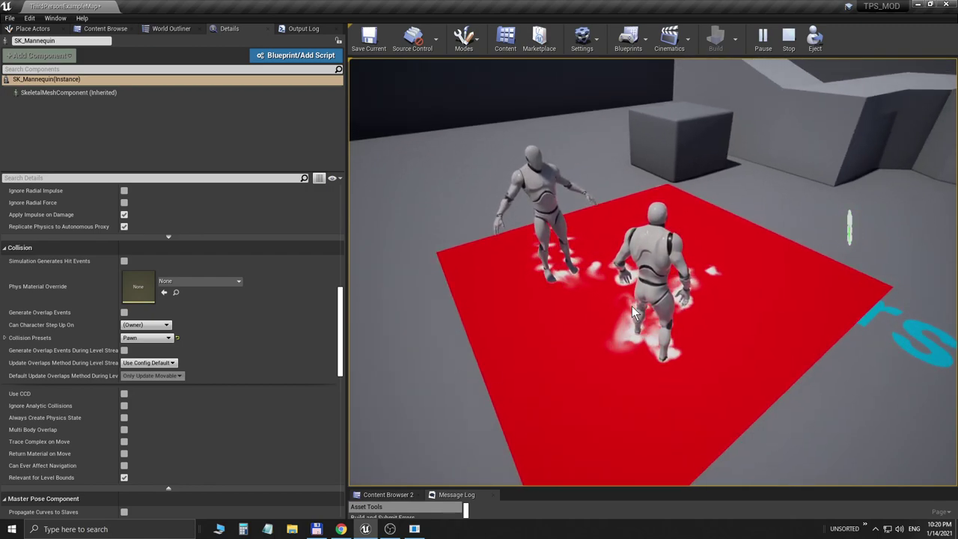
- Add a "foot" entry to NinjaLive's Overlap Filter Inclusive Bone Name Partial and play-test both mannequins on the fluid surface
key("Escape")
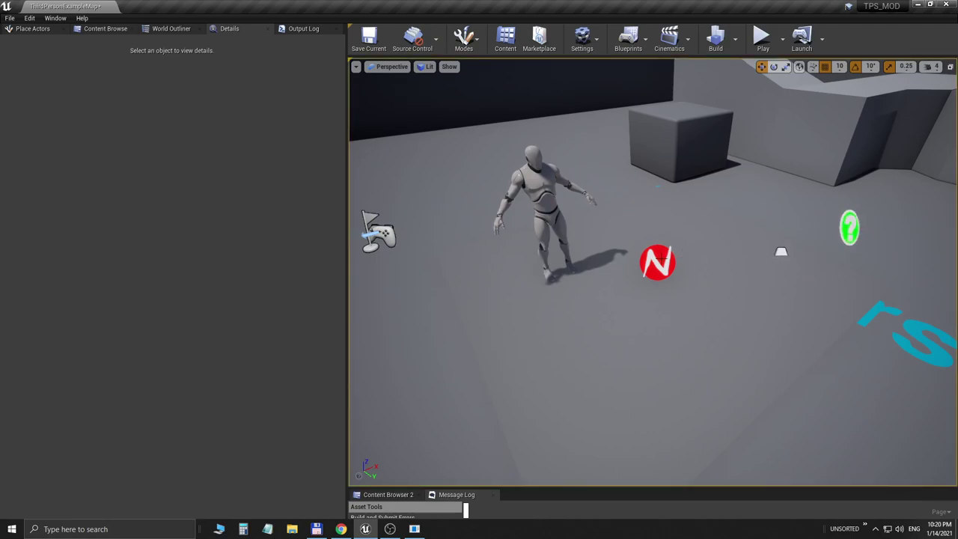
left_click(656, 260)
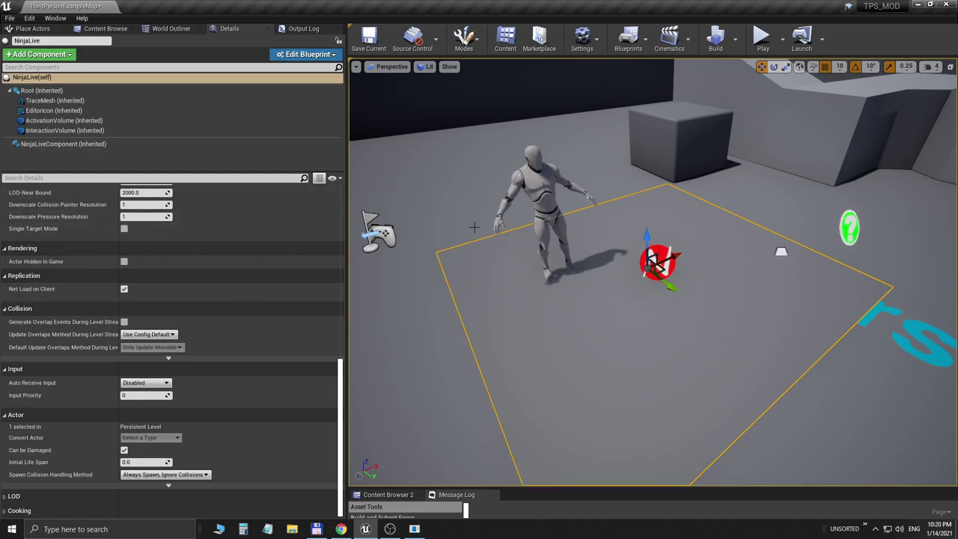
scroll(64, 325, "up", 6)
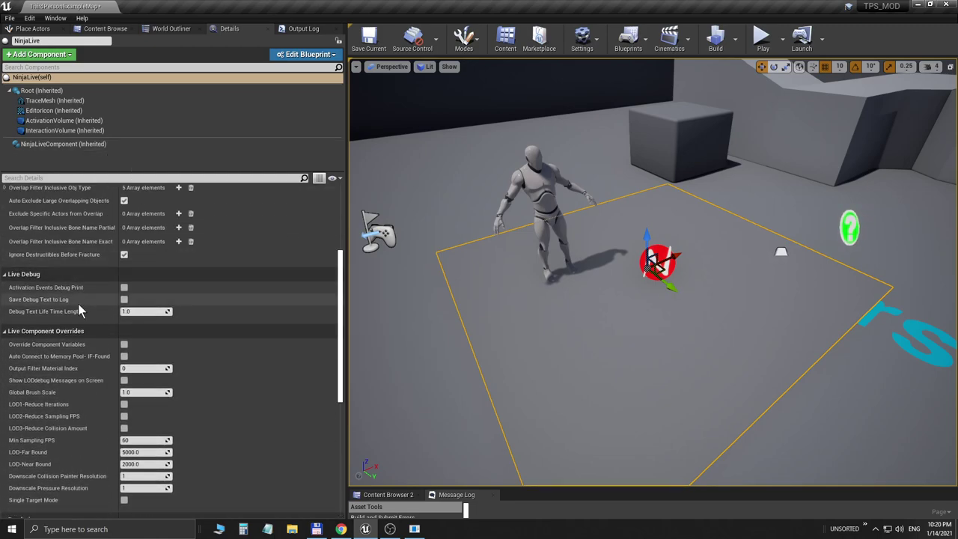
scroll(80, 311, "up", 3)
left_click(586, 258)
left_click(586, 257)
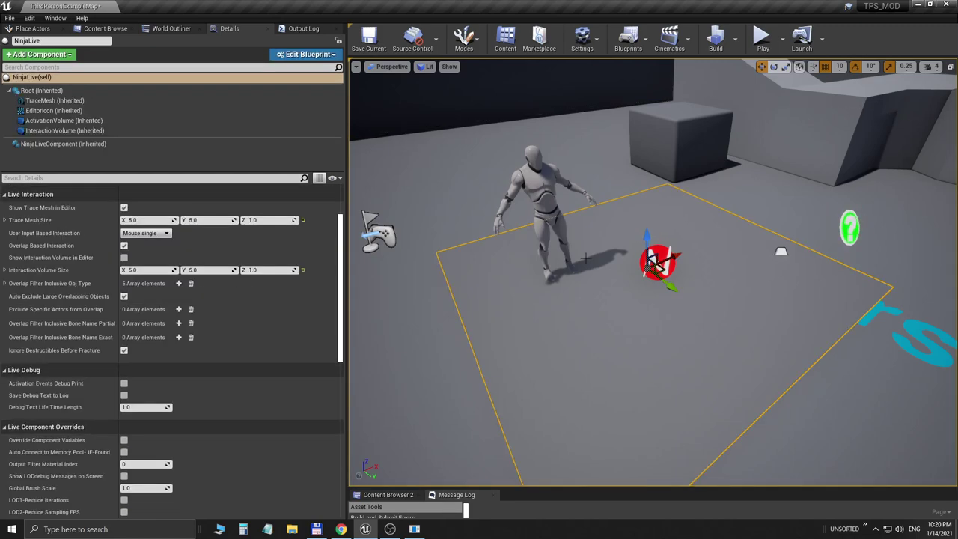
scroll(265, 272, "up", 2)
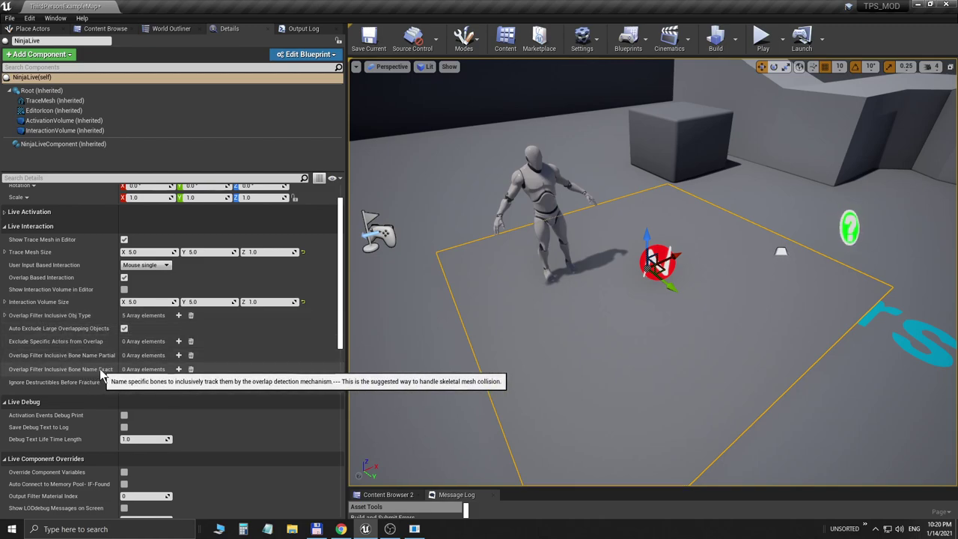
left_click(179, 355)
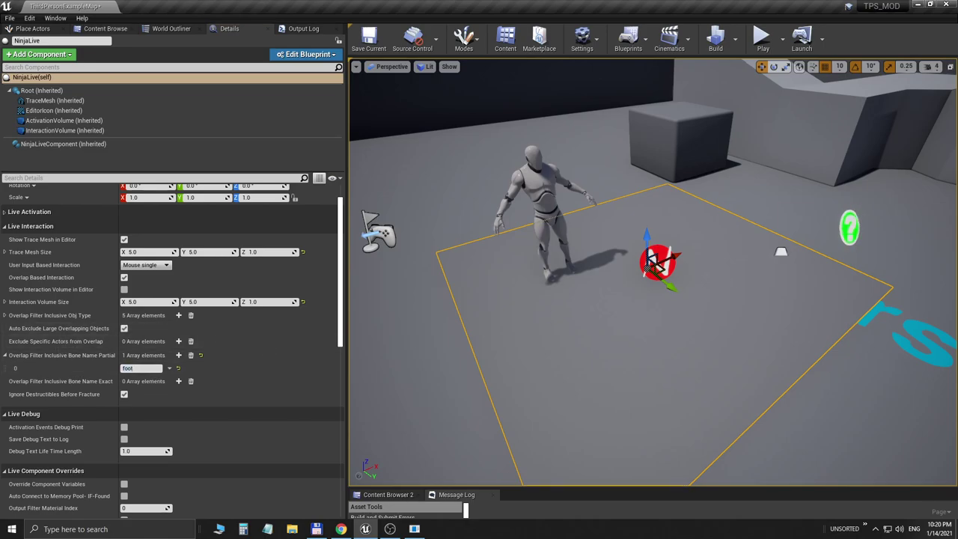
key("alt+p")
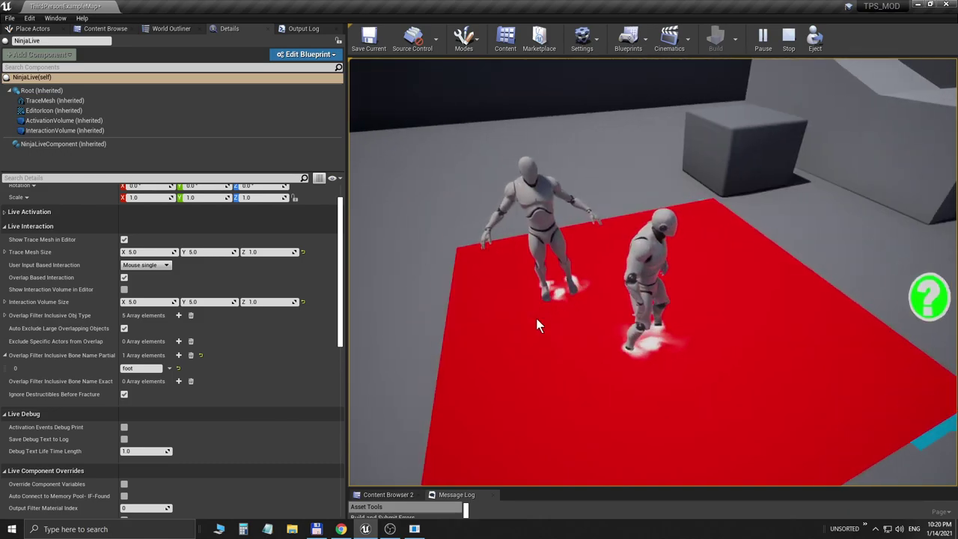
key("Escape")
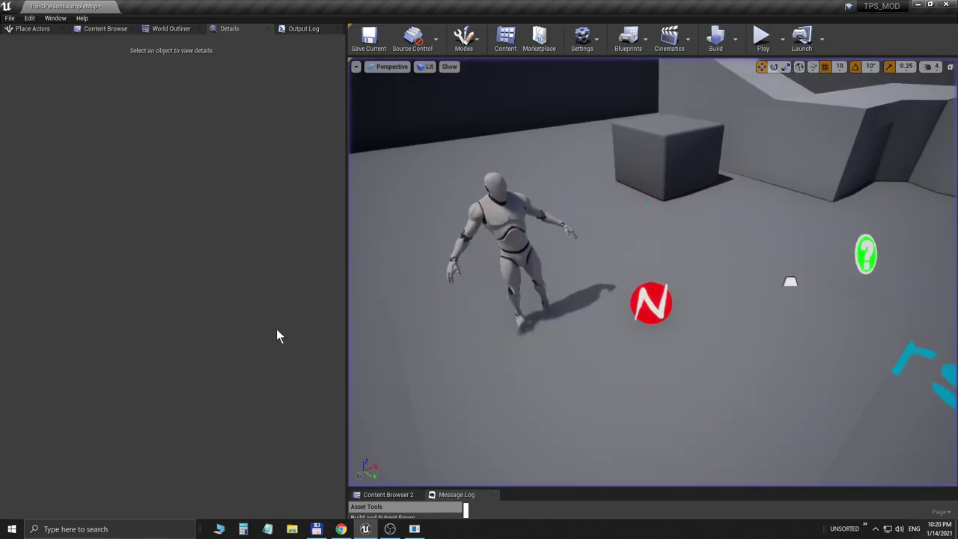
- Clear NinjaLive's Overlap Filter Inclusive Bone Name Partial and add calf_l and calf_r to Overlap Filter Inclusive Bone Name Exact
left_click(673, 302)
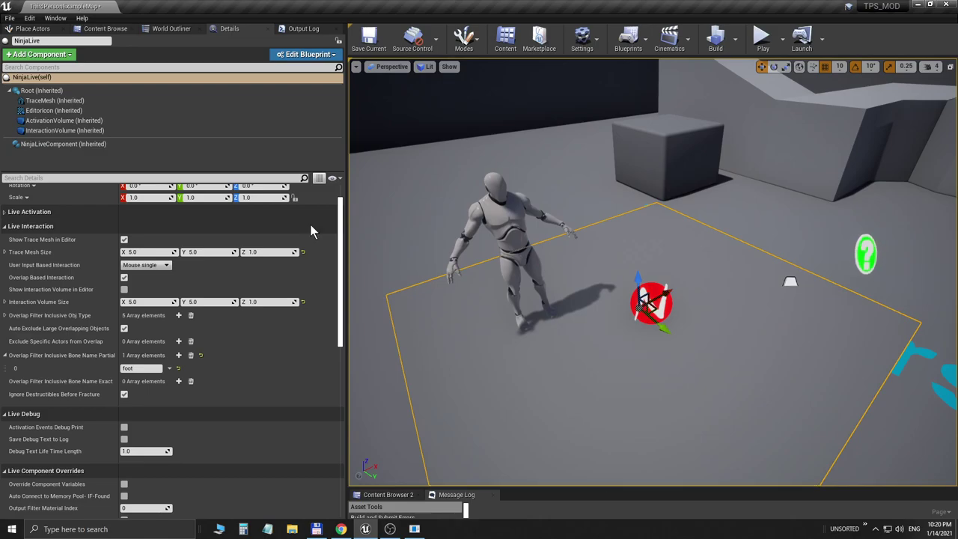
left_click(86, 143)
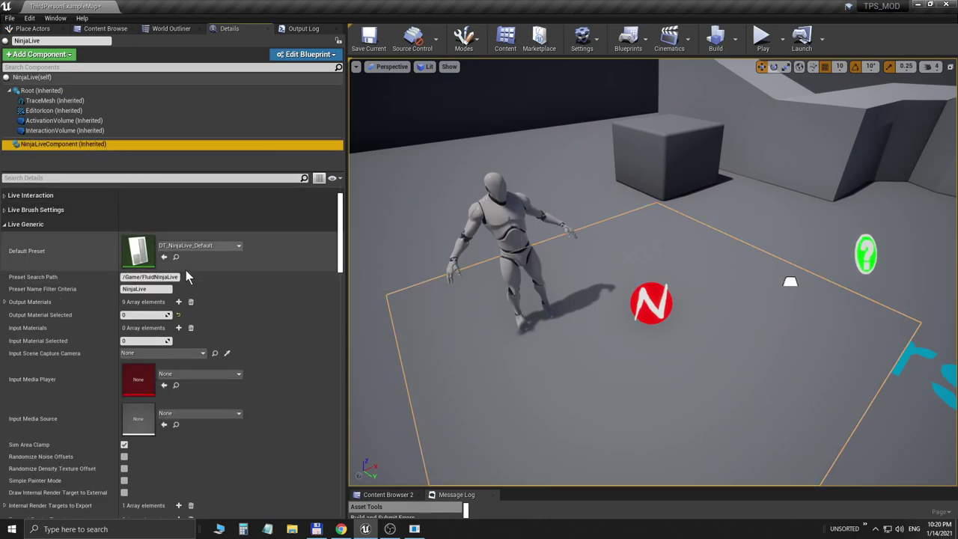
left_click(624, 275)
key("ctrl+z")
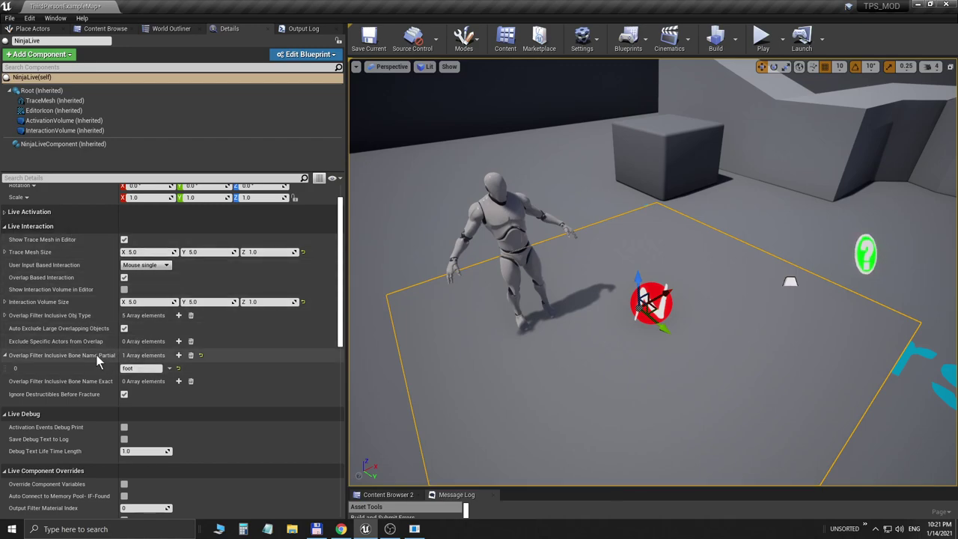
left_click(190, 356)
left_click(178, 369)
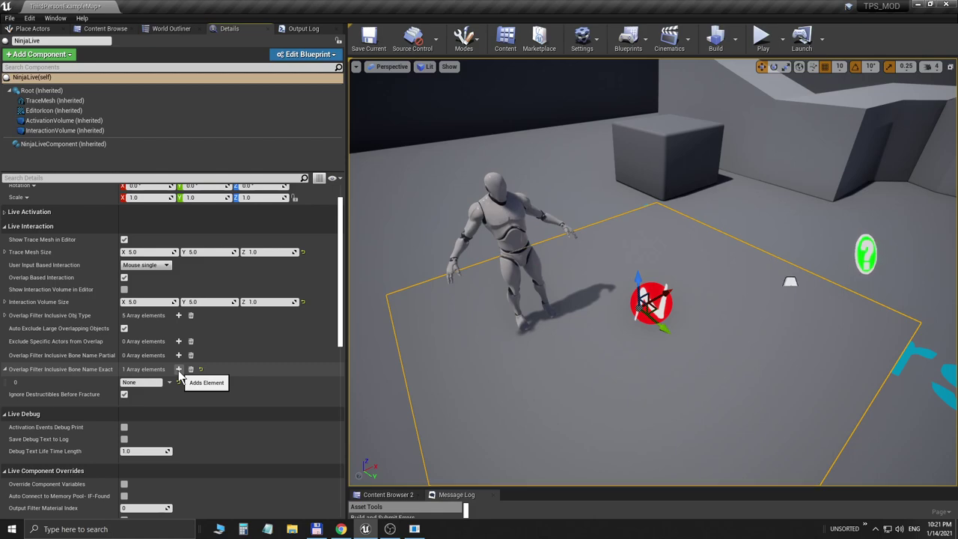
left_click(178, 369)
left_click(133, 383)
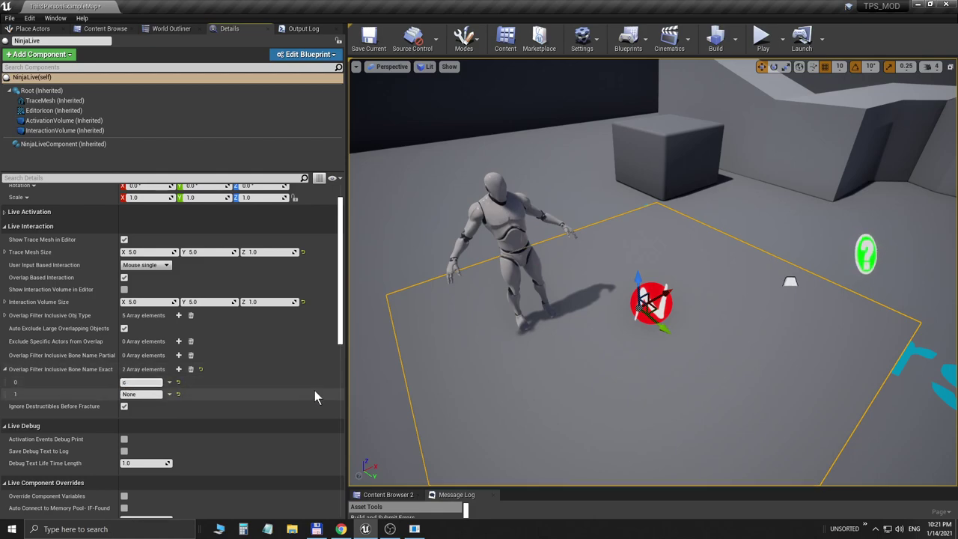
type("calf_l")
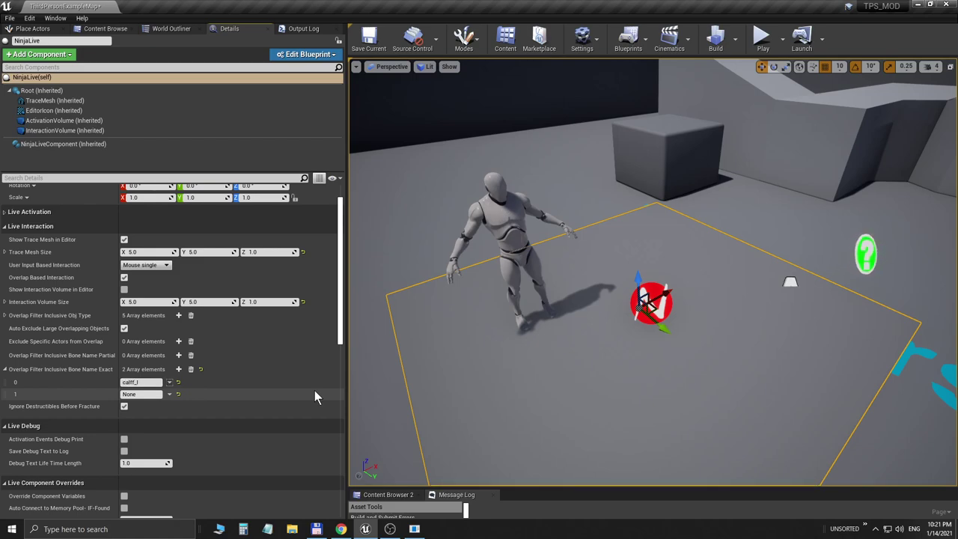
left_click(137, 385)
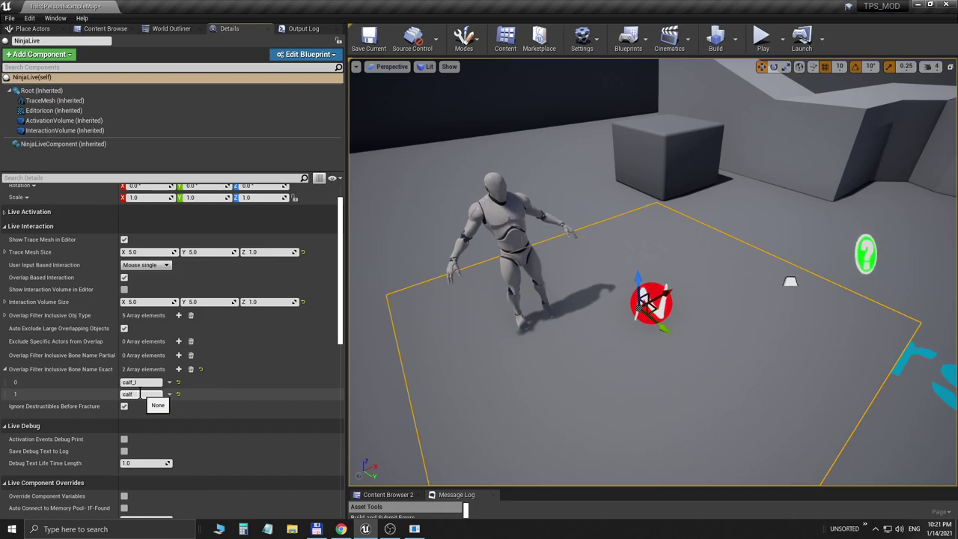
- Play-test the calf bone filter by running the character around the placed mannequin on the fluid surface, then stop the session
key("alt+p")
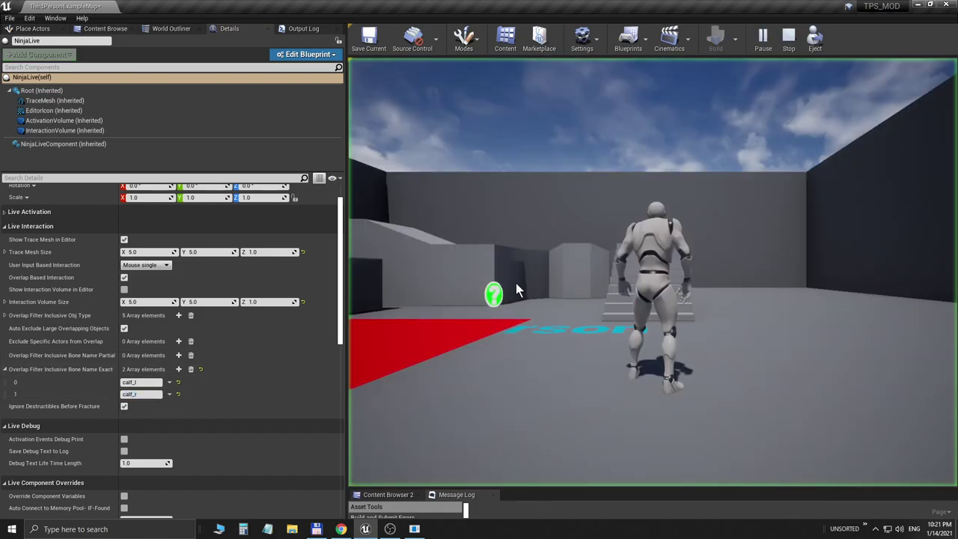
key("w")
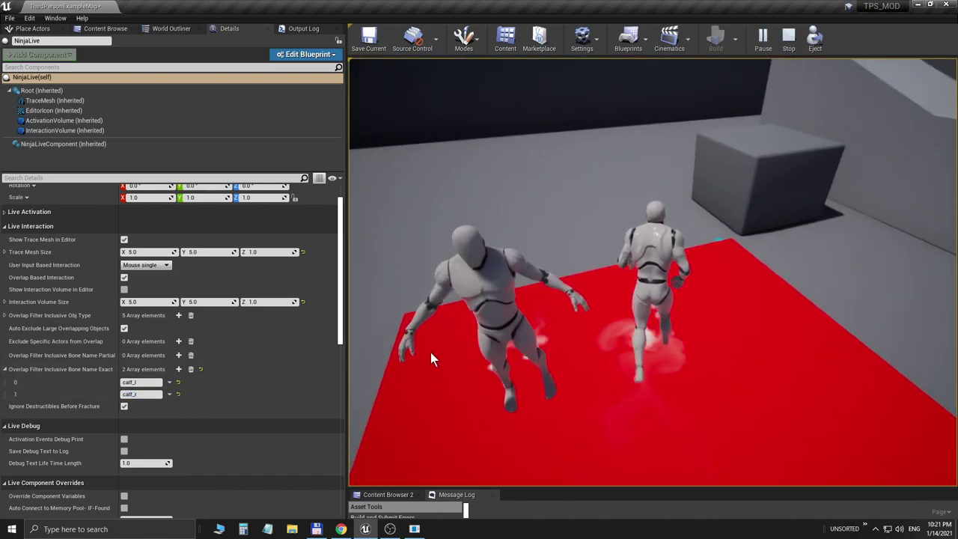
key("s")
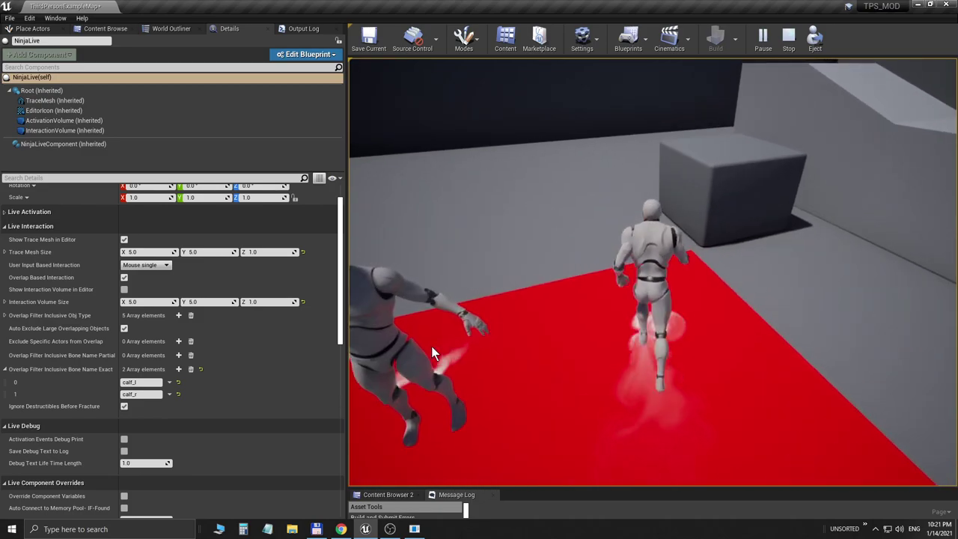
key("s")
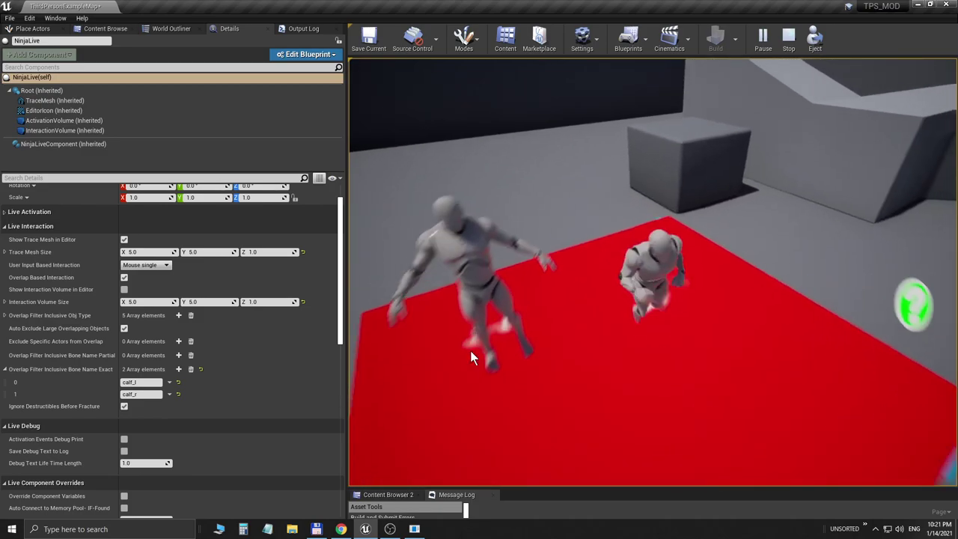
key("s")
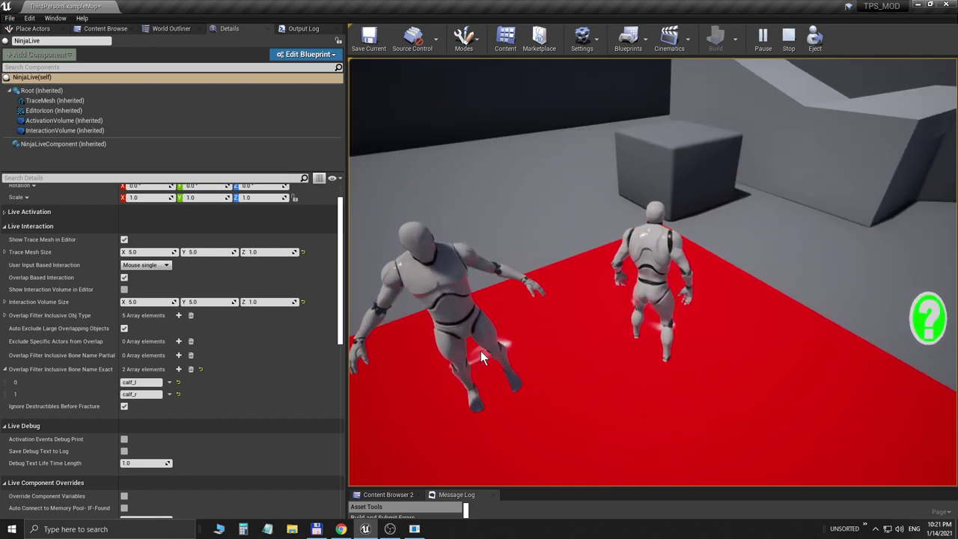
key("Escape")
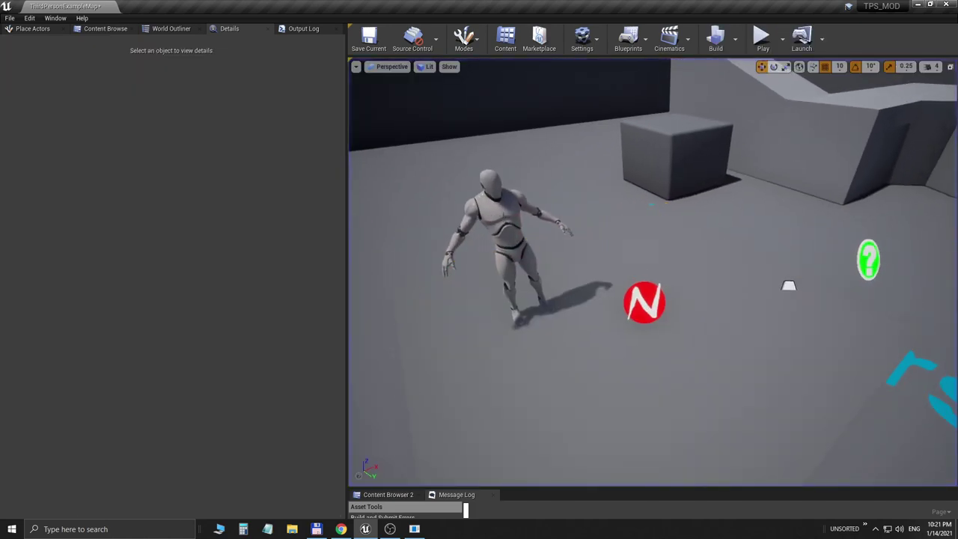
- Place a basic Sphere on the floor near the NinjaLive icon and scale it uniformly to 0.25
left_click(527, 222)
mouse_move(569, 201)
right_mouse_down()
mouse_move(598, 209)
mouse_move(575, 202)
right_mouse_up()
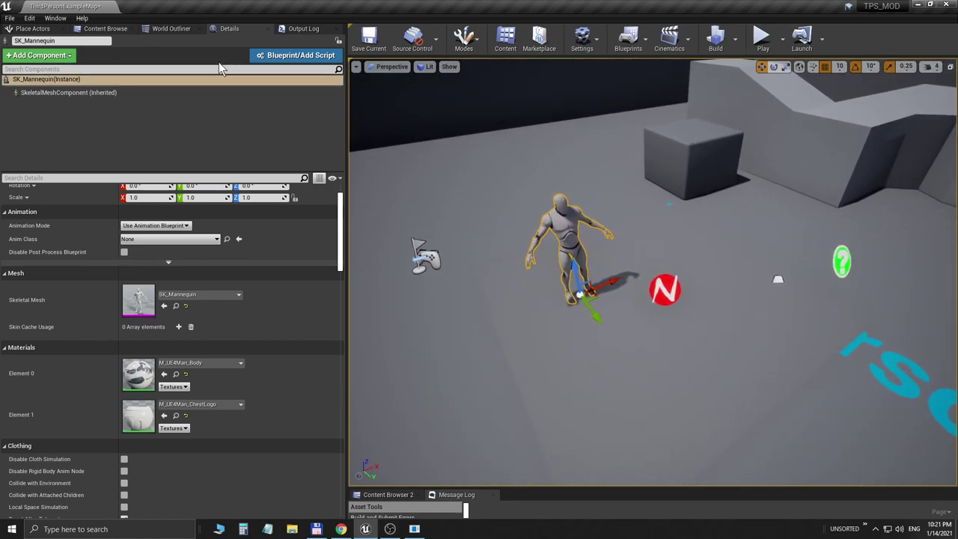
left_click(33, 28)
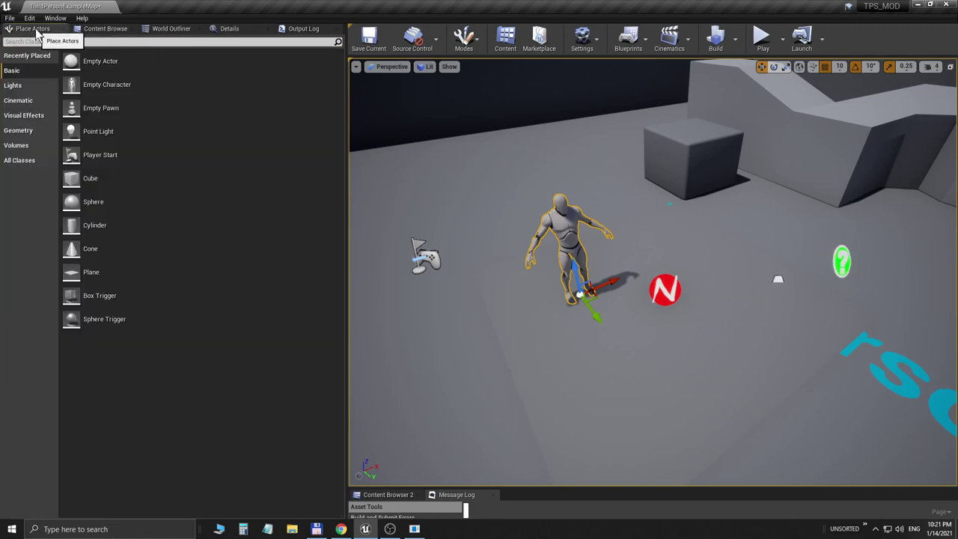
left_click_drag(84, 201, 628, 333)
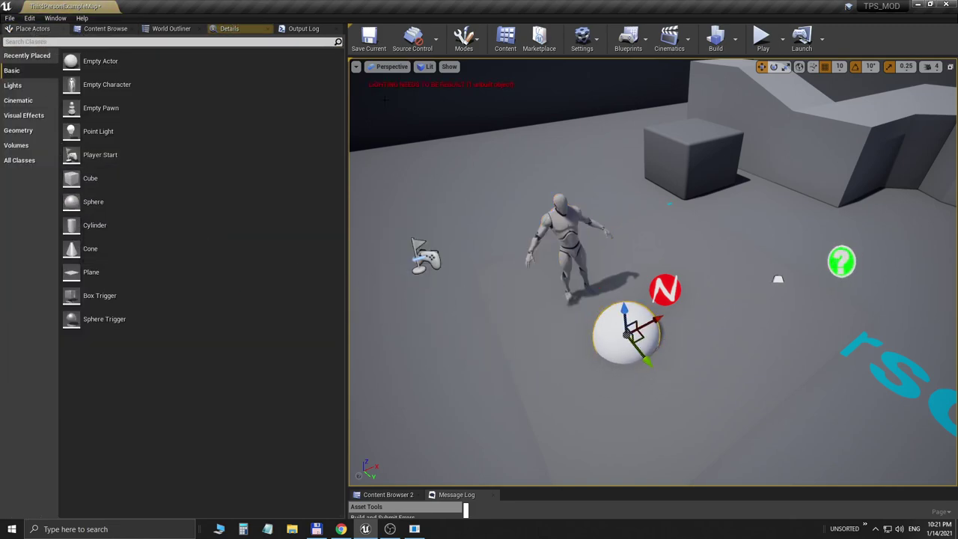
left_click(247, 32)
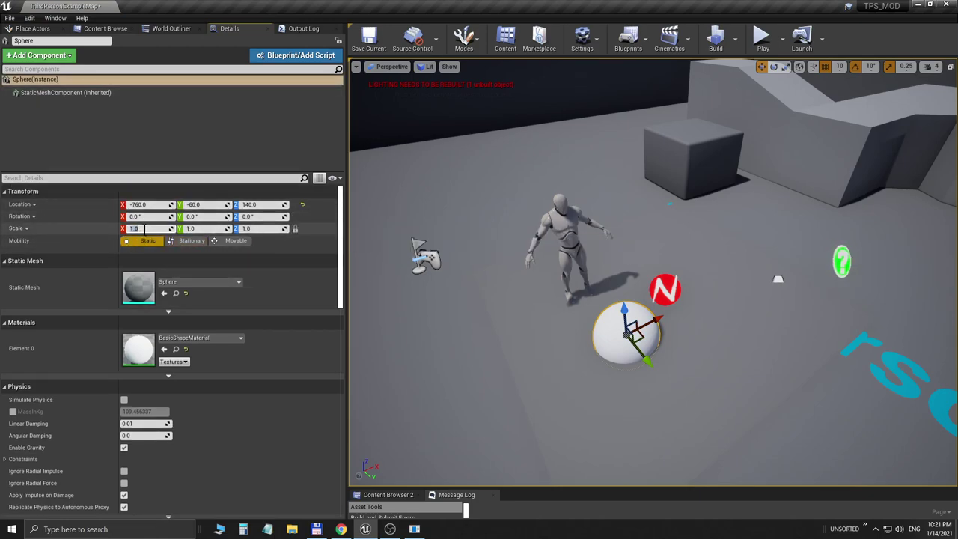
key("Return")
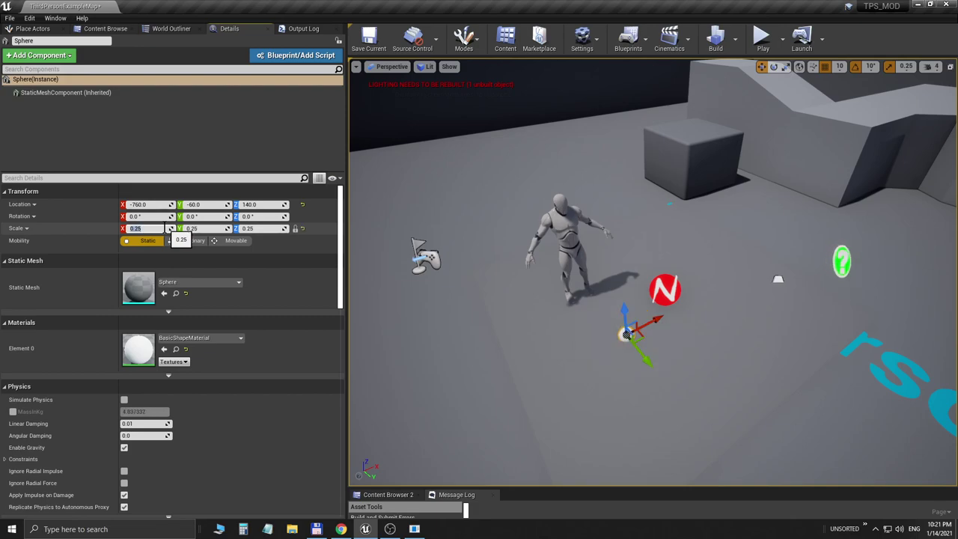
- Enable Simulate Physics and Generate Overlap Events on the small sphere
scroll(152, 349, "down", 3)
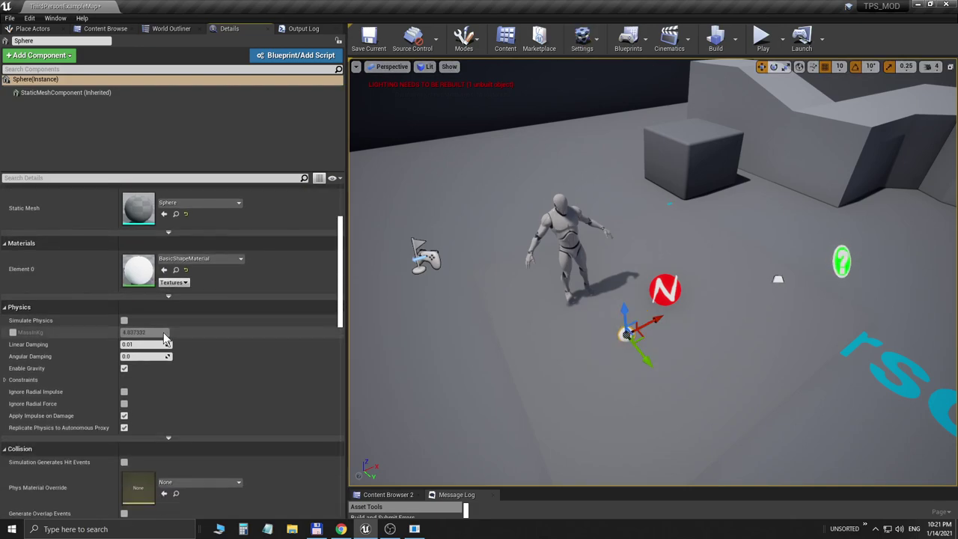
left_click(124, 322)
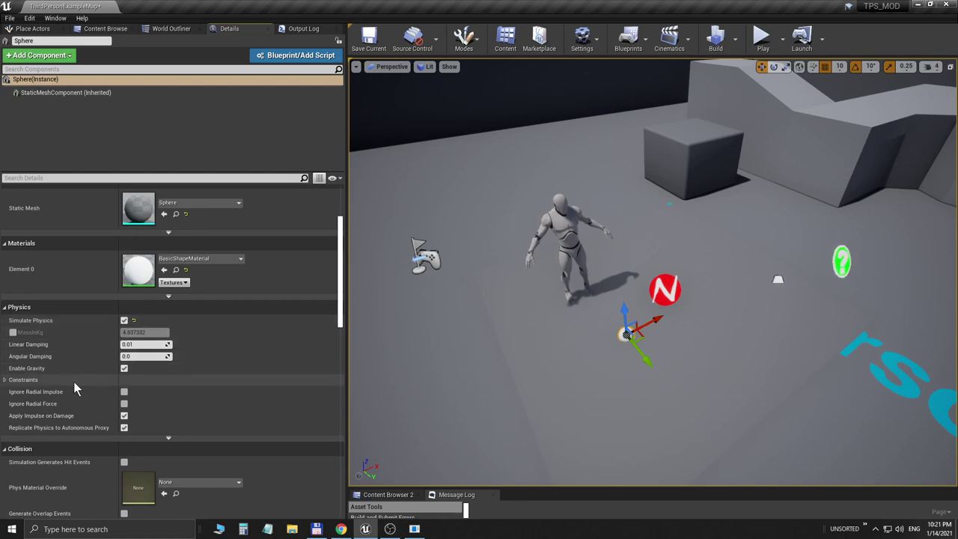
scroll(73, 379, "down", 3)
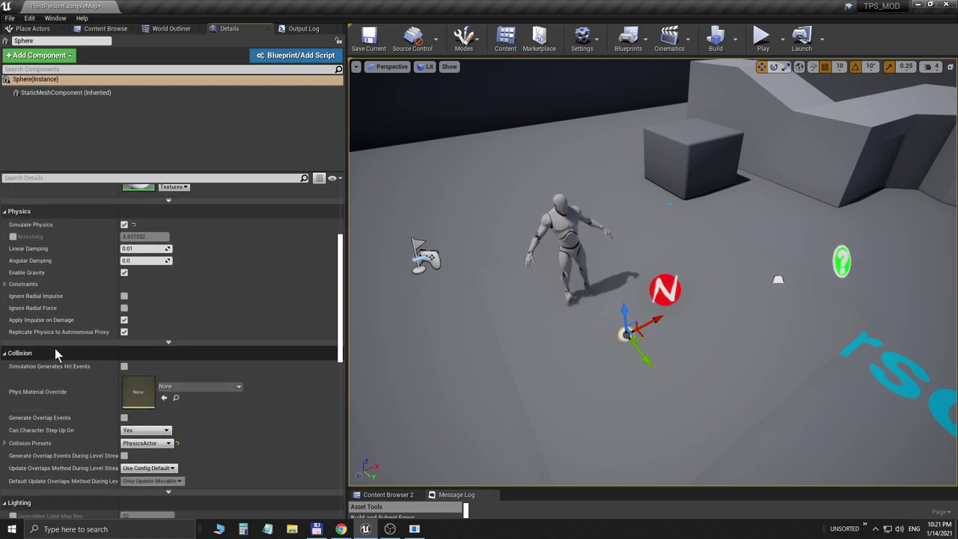
scroll(67, 351, "down", 2)
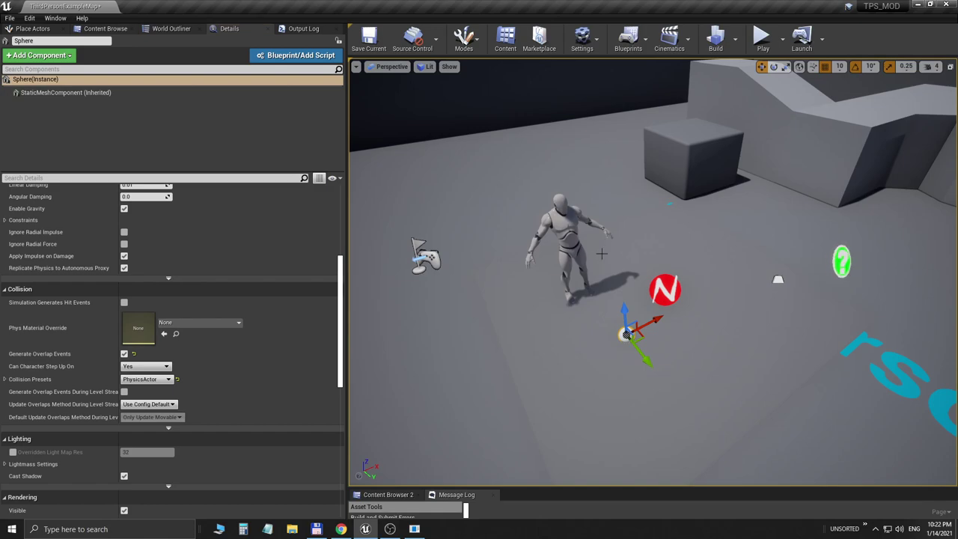
- Play-test the physics sphere with the character on the fluid surface, then stop the session
key("alt+p")
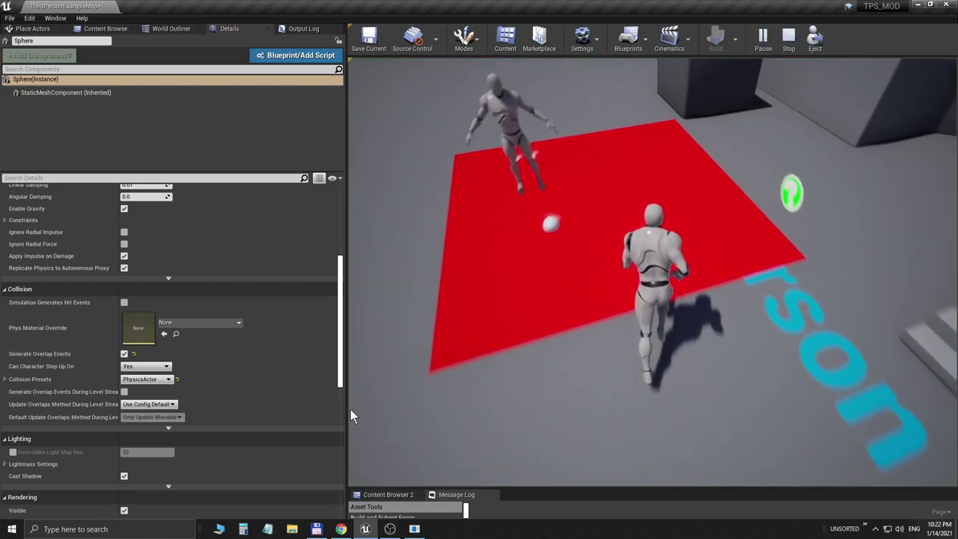
key("s")
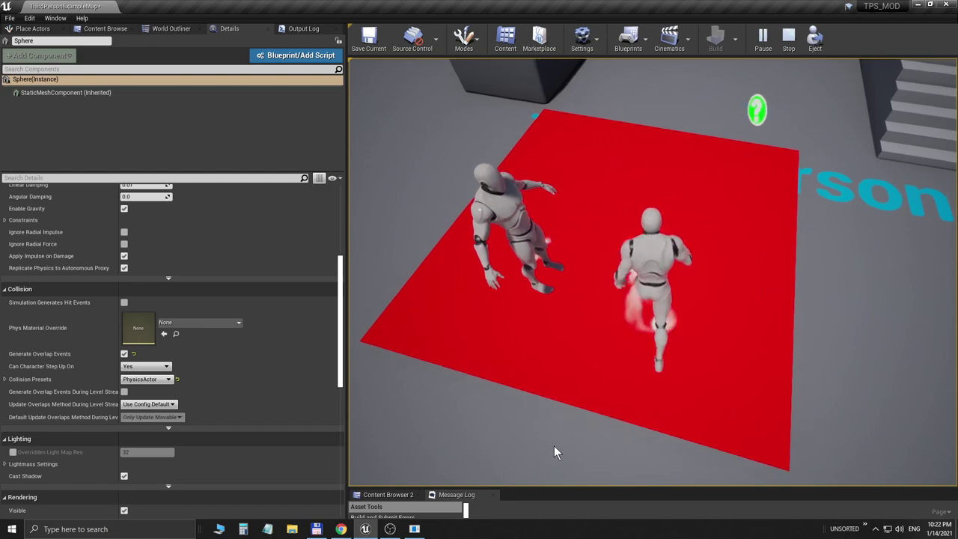
key("Escape")
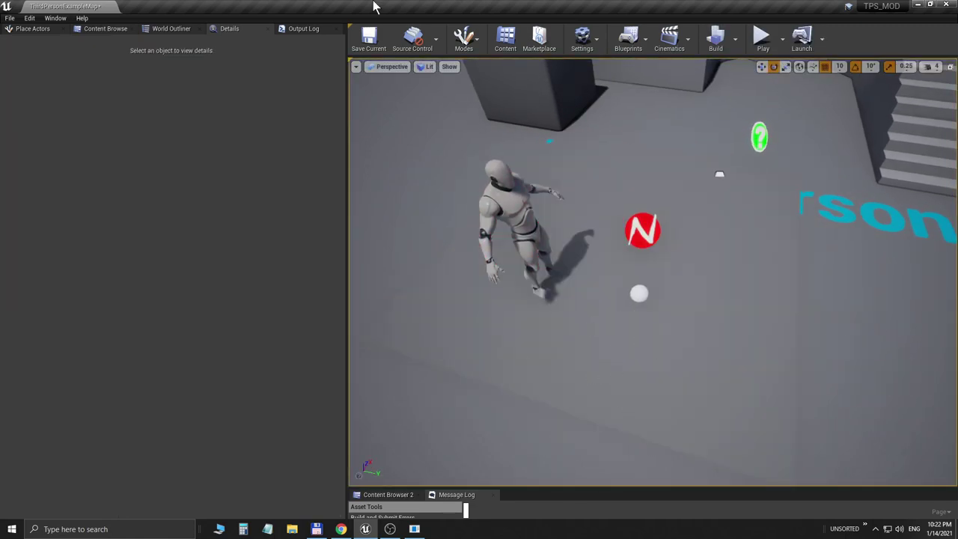
- Enable the MassInKg override on the small sphere with a mass of 100 kg
left_click(636, 292)
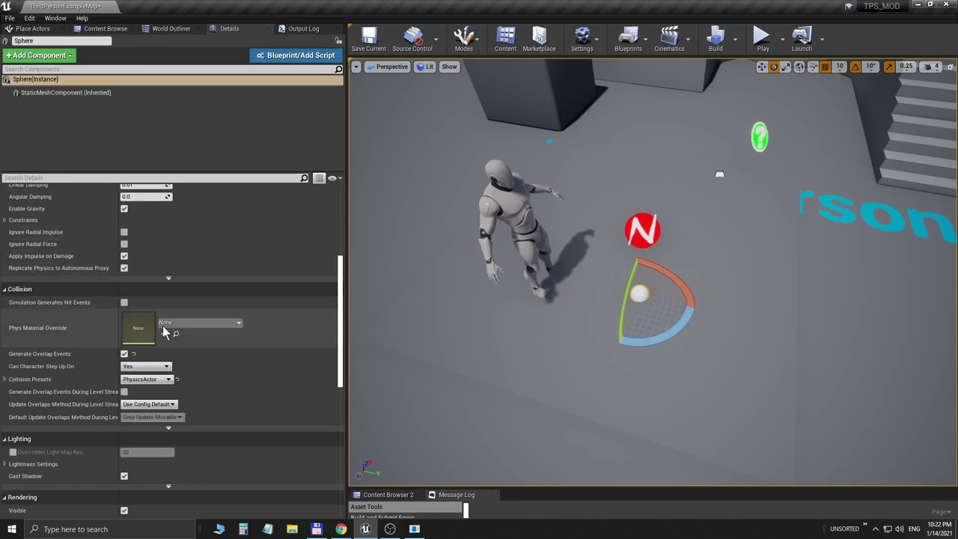
scroll(164, 322, "up", 2)
left_click(12, 237)
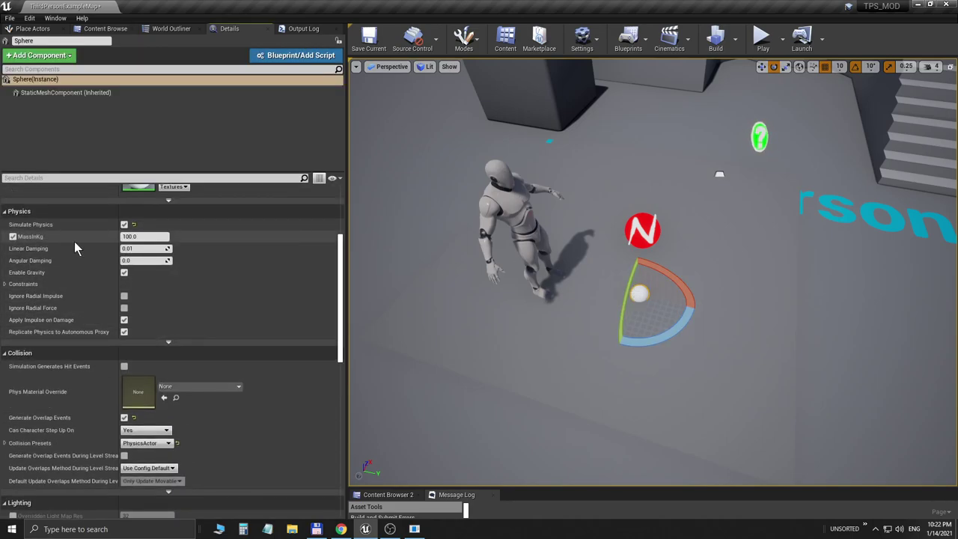
- Set the small sphere's MassInKg to 500 kg and play-test it with the character on the fluid surface
type("500")
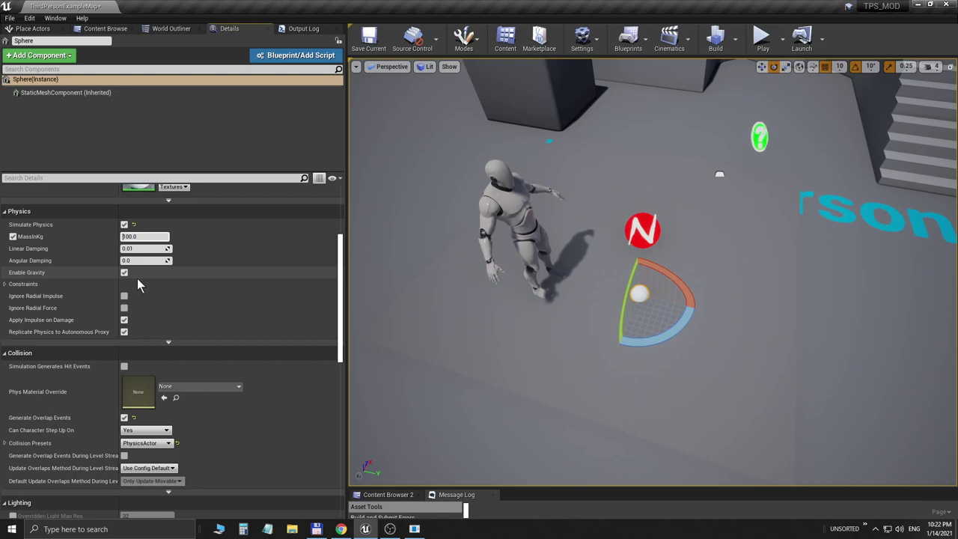
key("Return")
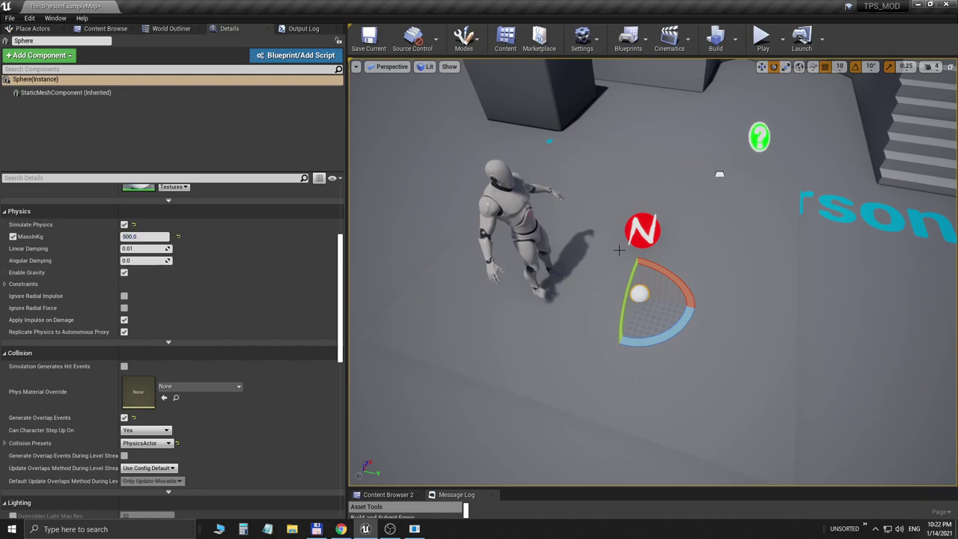
key("alt+p")
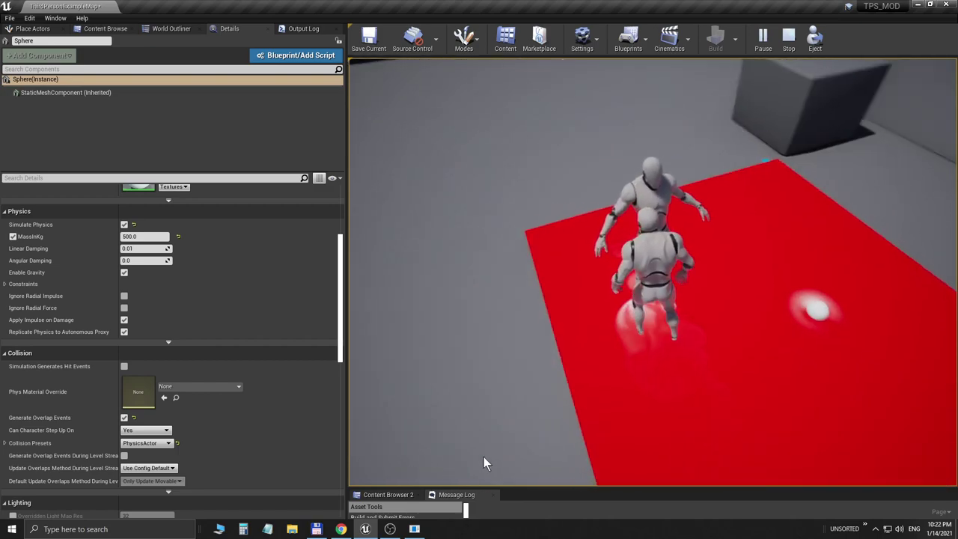
key("Escape")
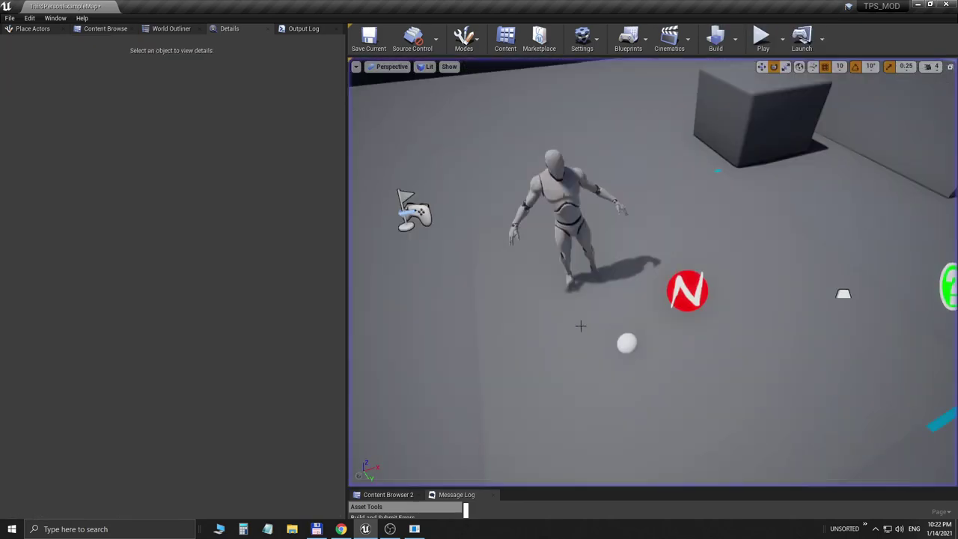
- Switch to Chrome, view the contents page of FluidNinjaLiveManual.pdf, and return to the FluidNinja LIVE marketplace page
left_click(342, 529)
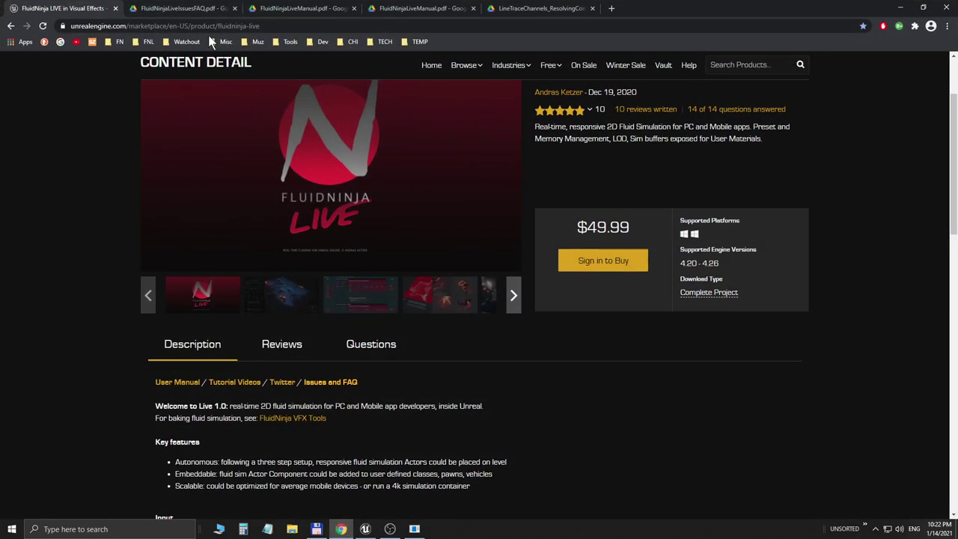
left_click(314, 8)
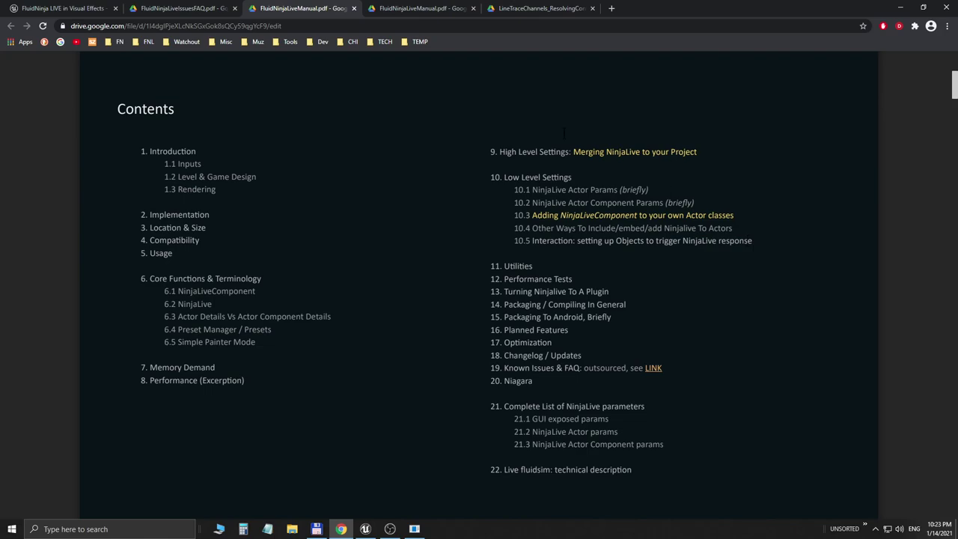
left_click(84, 8)
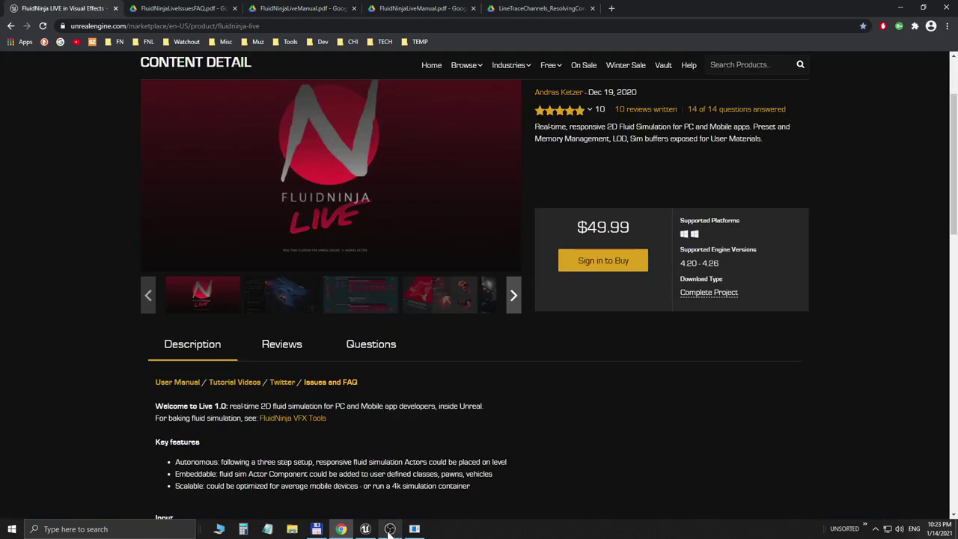
- Switch back to Unreal Editor and browse to the FluidNinjaLive tutorial Levels folder, collapsing the Mannequin folder
left_click(366, 529)
left_click(103, 28)
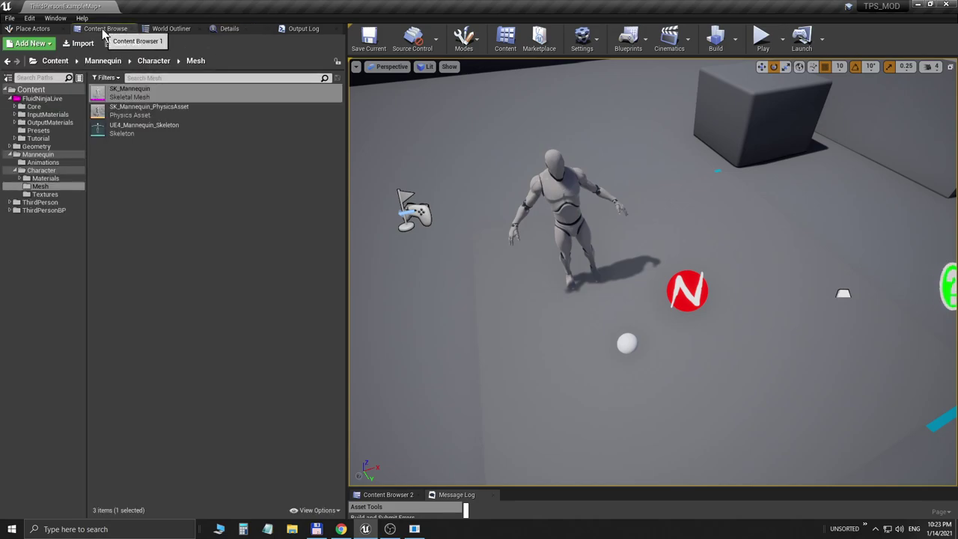
left_click(34, 99)
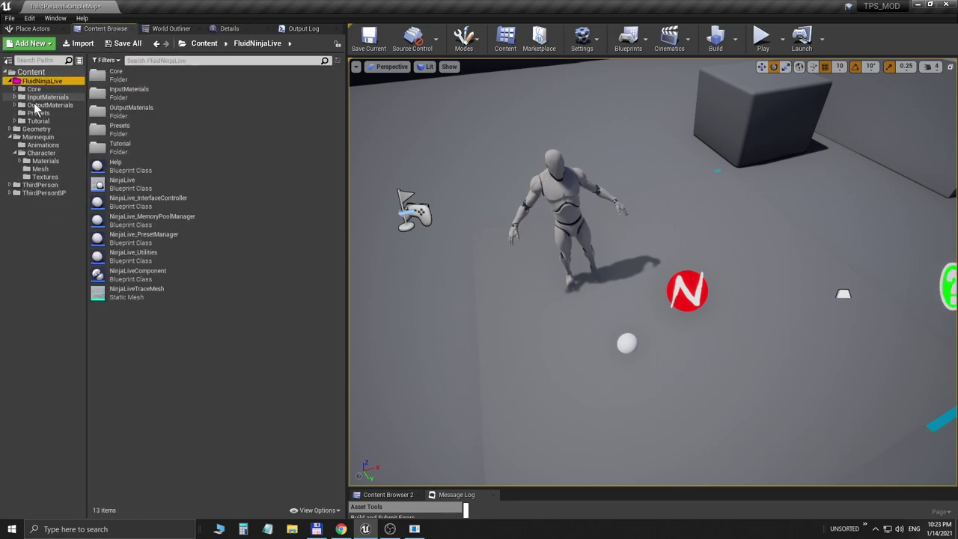
left_click(9, 137)
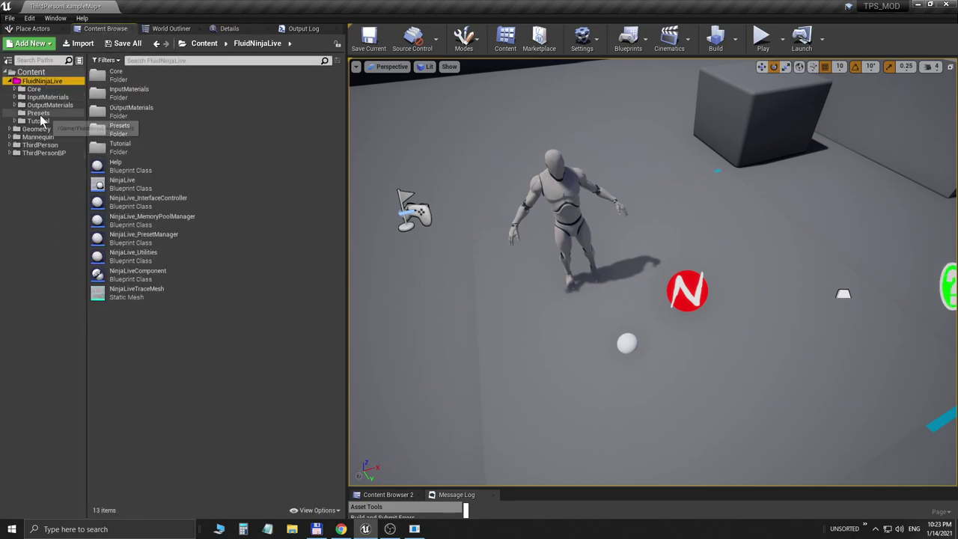
left_click(14, 120)
left_click(48, 130)
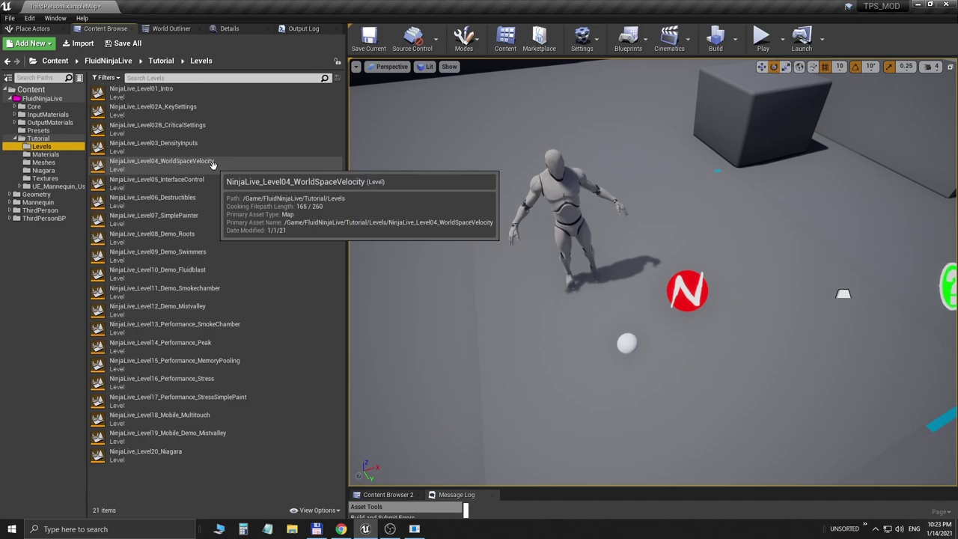
- Open NinjaLive_Level06_Destructibles without saving the current map, play-test the destructibles scene, and stop the session
double_click(179, 201)
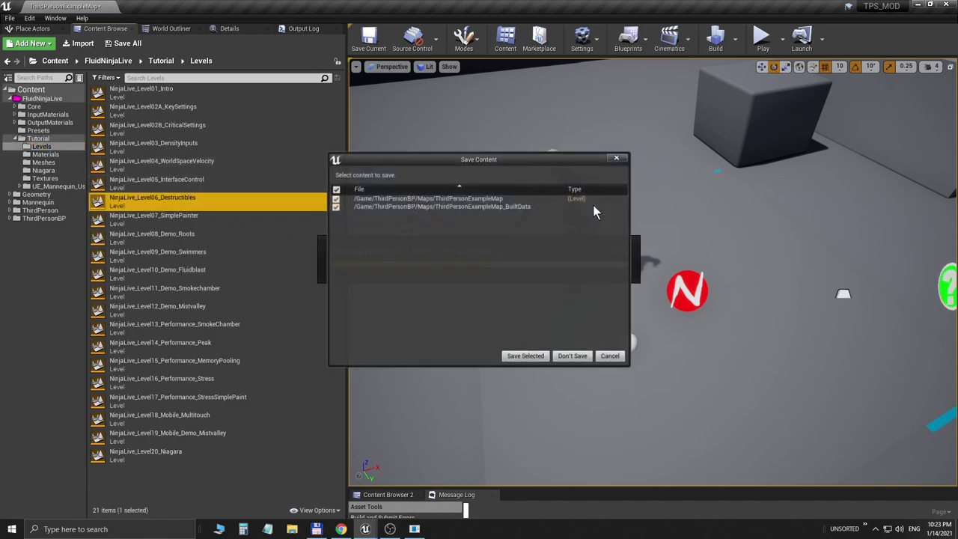
left_click(572, 357)
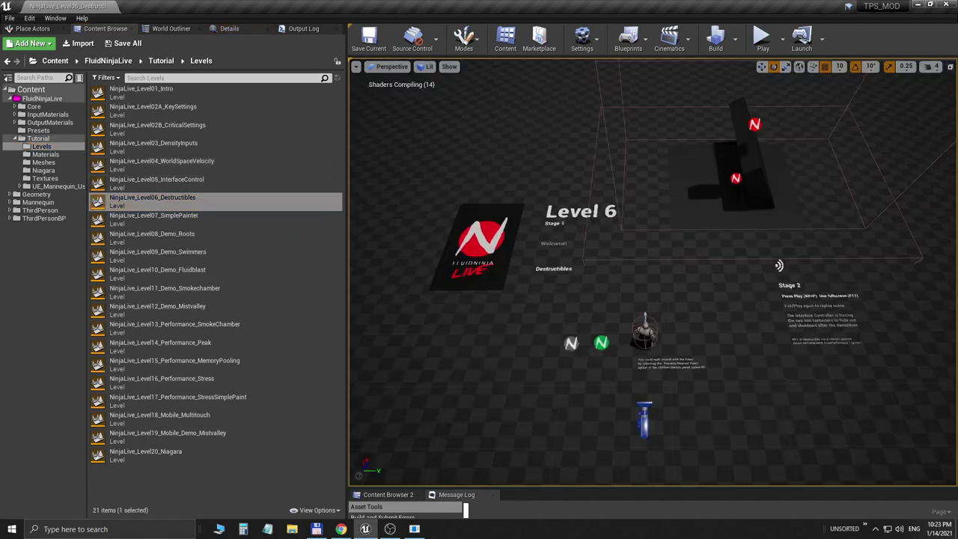
key("alt+p")
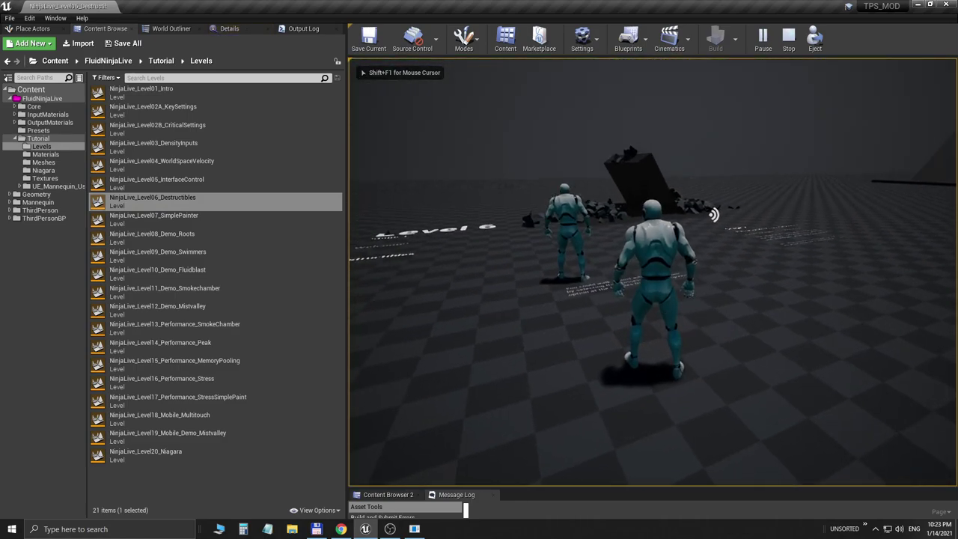
key("Escape")
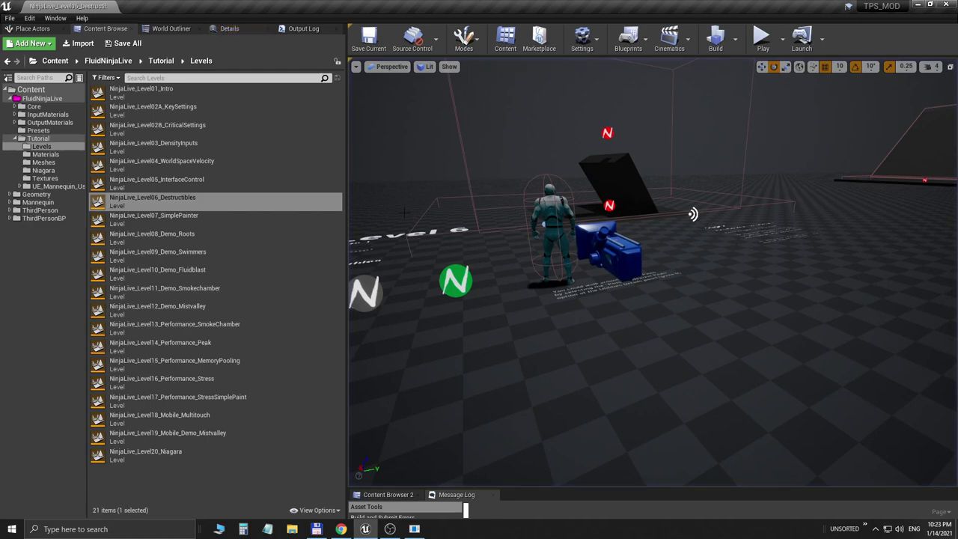
- Open NinjaLive_Level08_Demo_Roots, play-test its fluid floor with the character, and stop the session
double_click(216, 238)
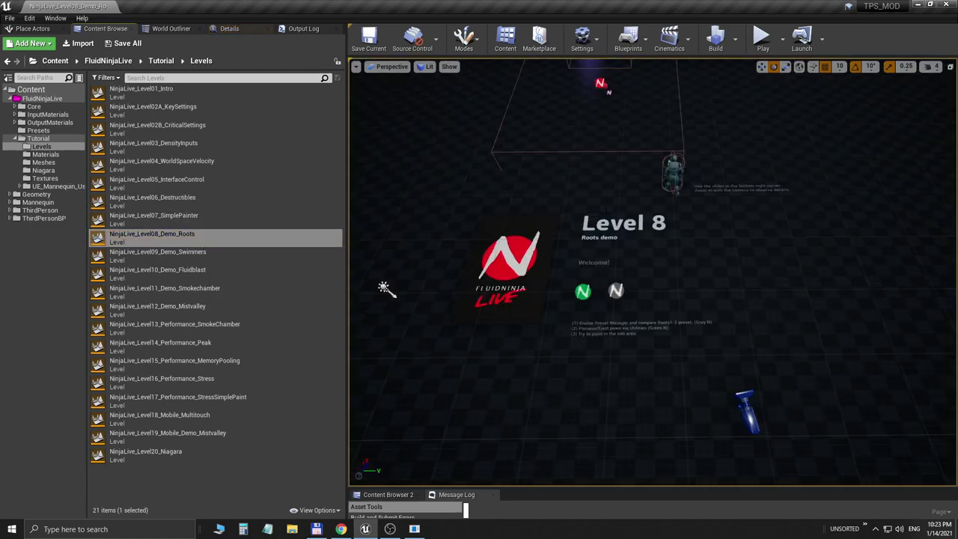
key("alt+p")
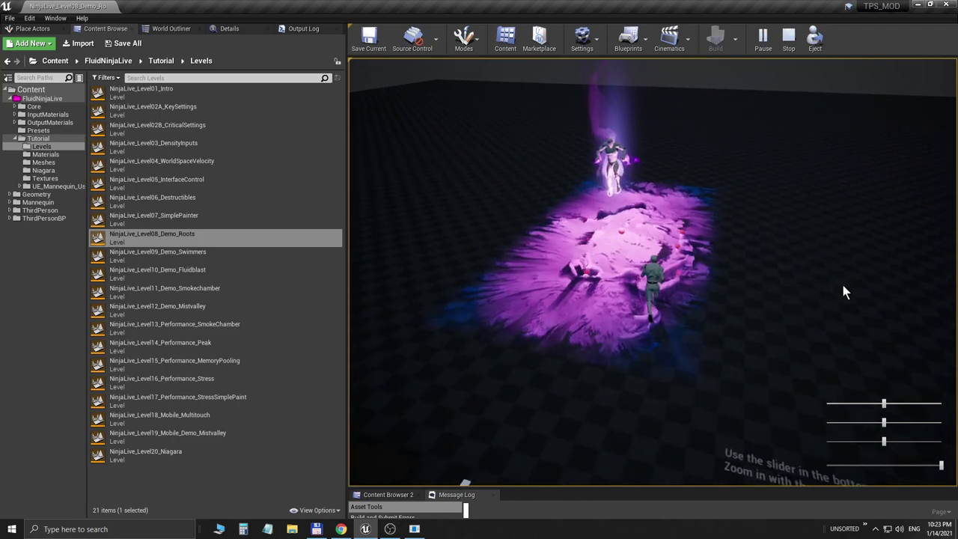
key("Escape")
- Select Container1_RootsFloor in the Roots level and examine its NinjaLiveComponent settings, collapsing the categories above Live Compatibility
left_click(623, 169)
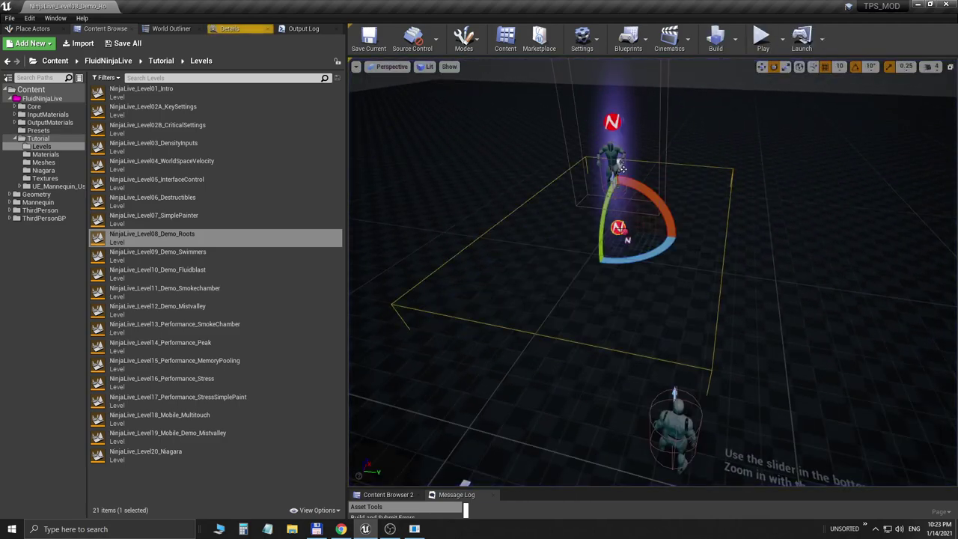
key("w")
left_click(240, 30)
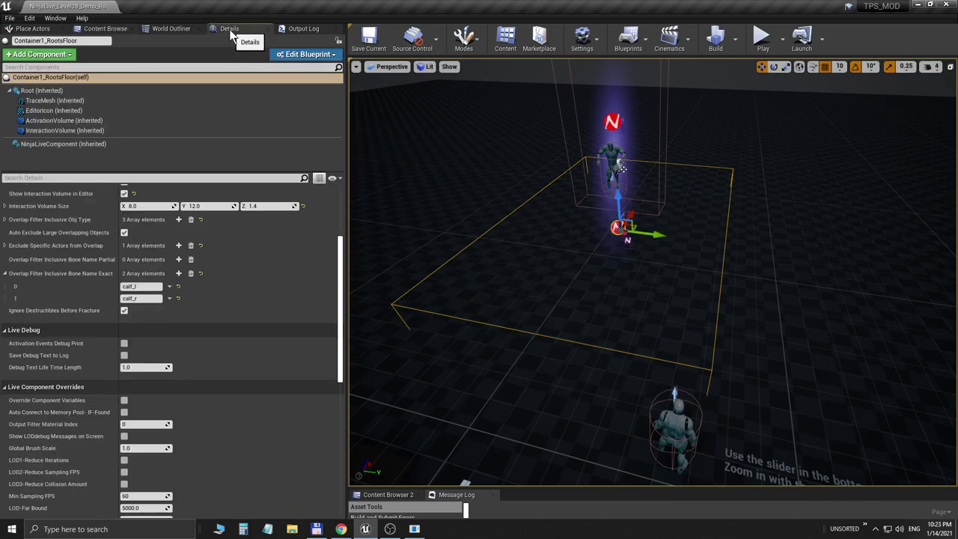
left_click(69, 145)
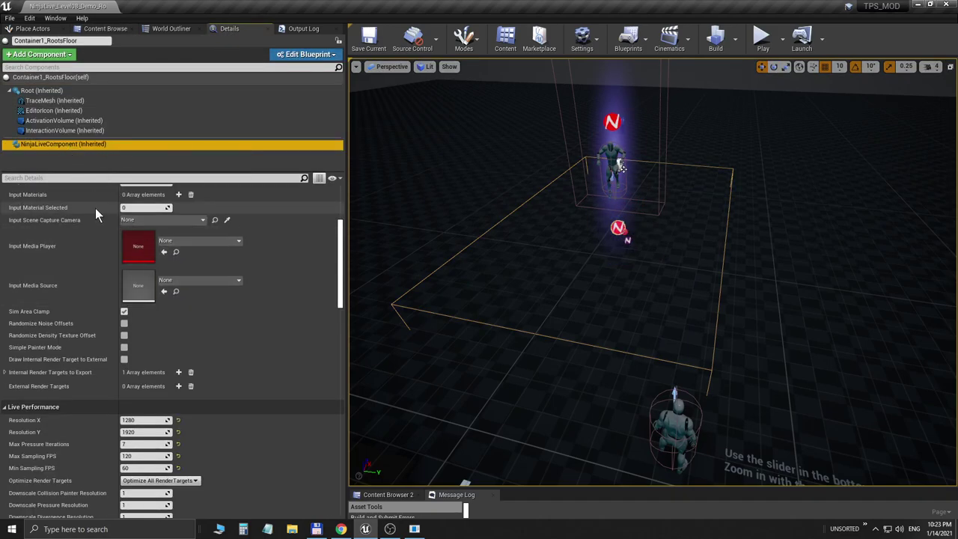
scroll(95, 208, "up", 5)
left_click(43, 253)
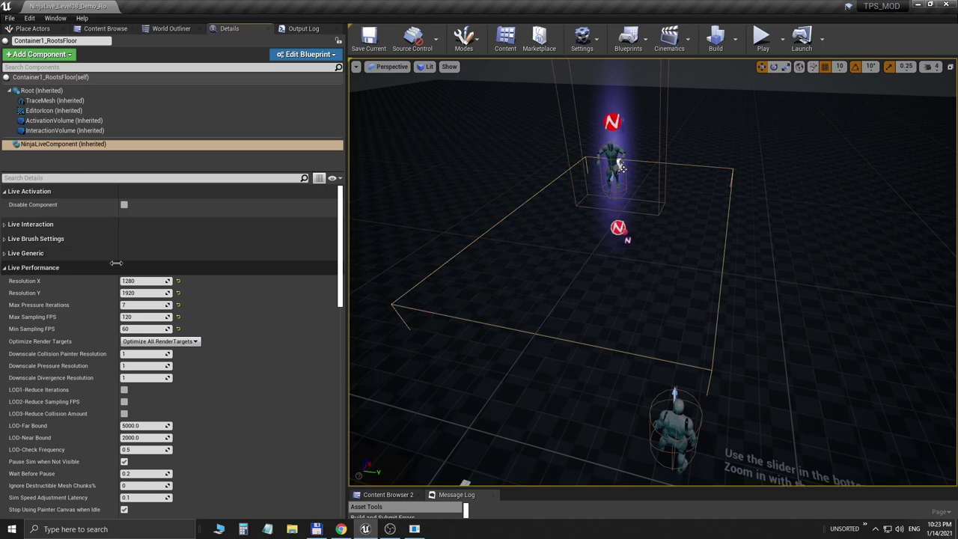
left_click(59, 267)
left_click(58, 278)
left_click(54, 278)
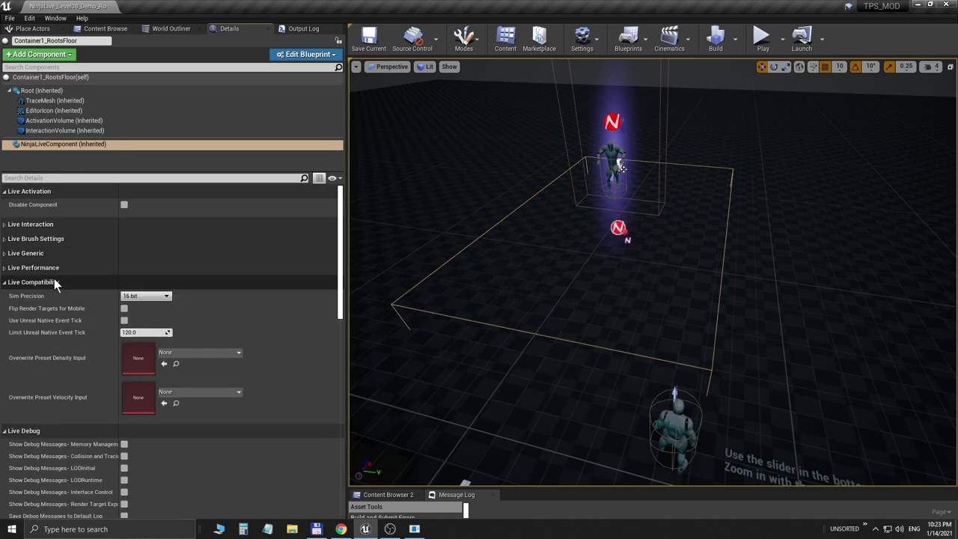
right_click_drag(651, 270, 689, 277)
right_click_drag(692, 187, 690, 187)
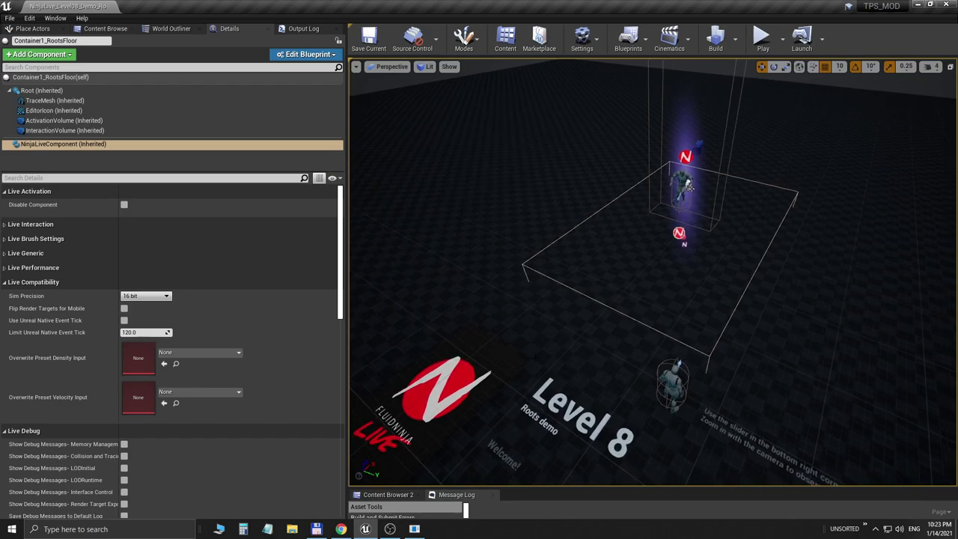
- Switch to Chrome, view the NinjaLiveComponent selection answer in FluidNinjaLiveIssuesFAQ.pdf, and return to the start of the marketplace page
left_click(342, 527)
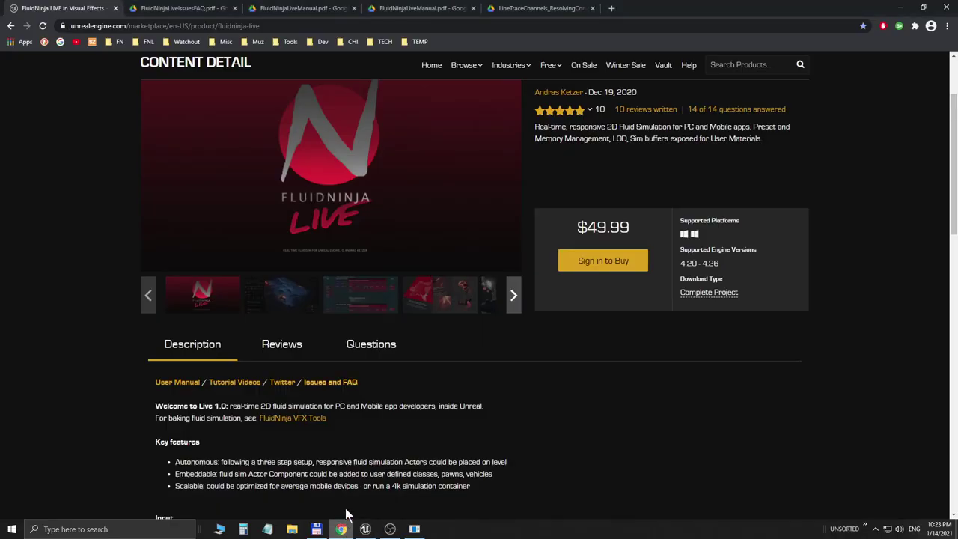
left_click(202, 8)
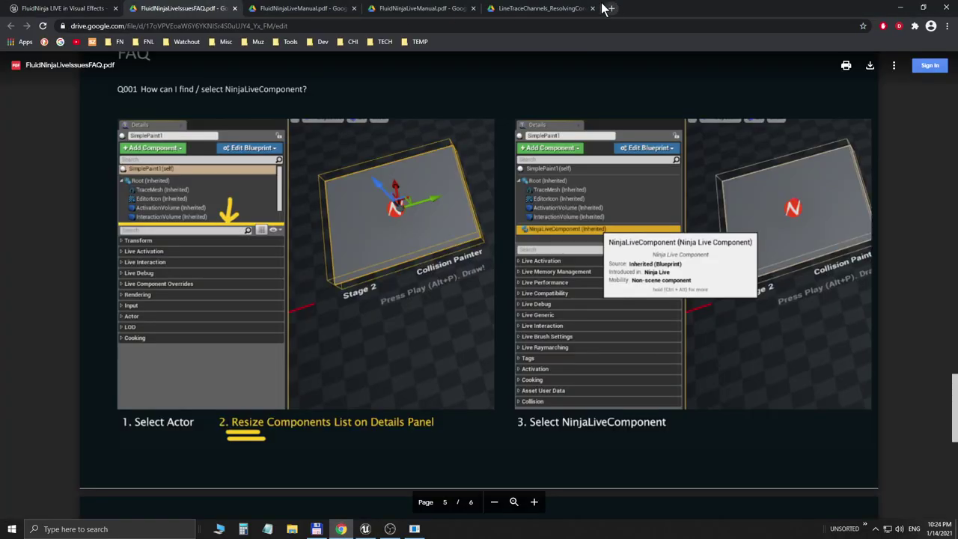
left_click(119, 9)
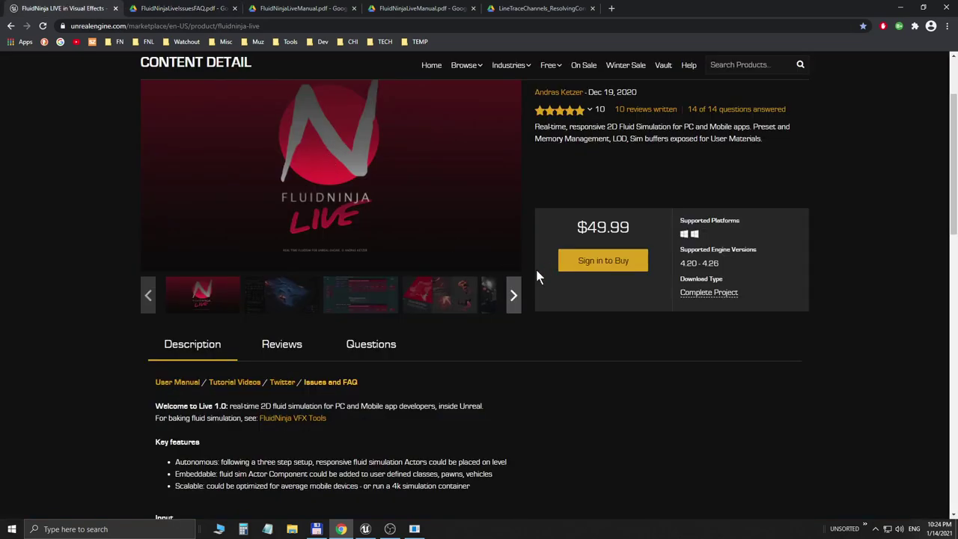
scroll(537, 277, "up", 2)
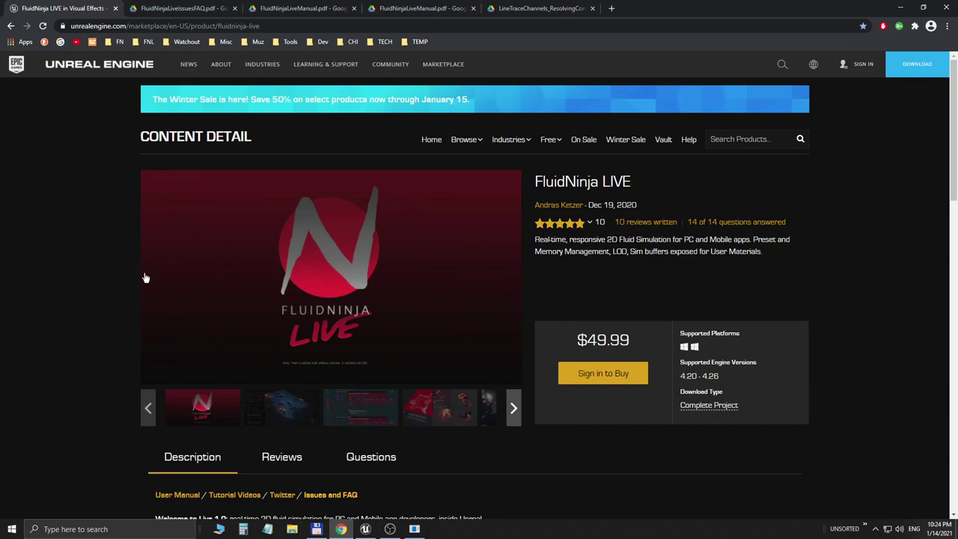
- Minimize the Chrome and Unreal Editor windows to show the desktop
left_click(901, 8)
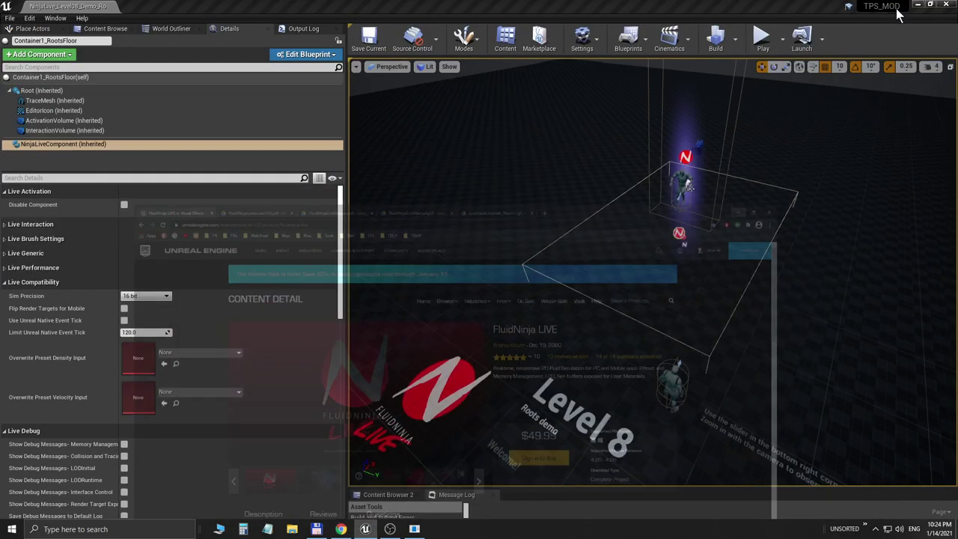
left_click(920, 6)
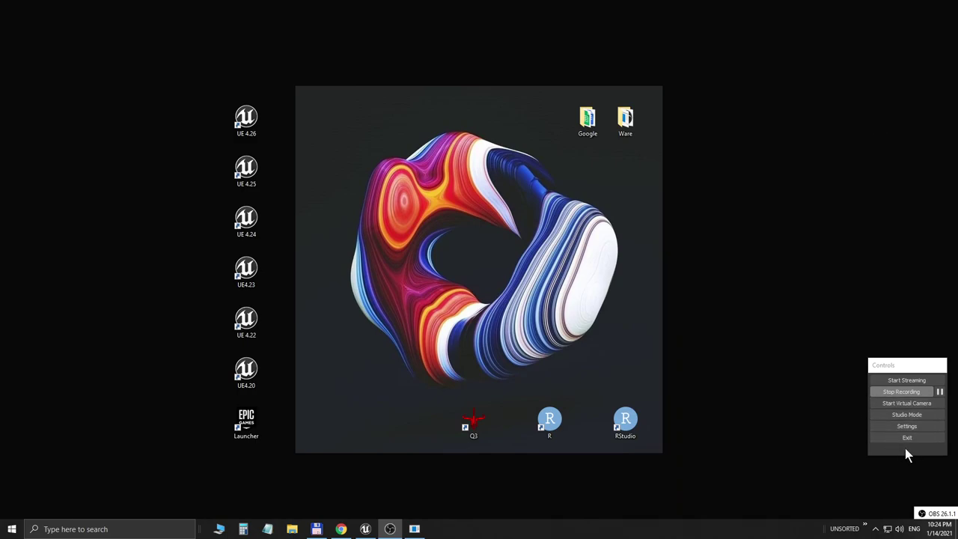